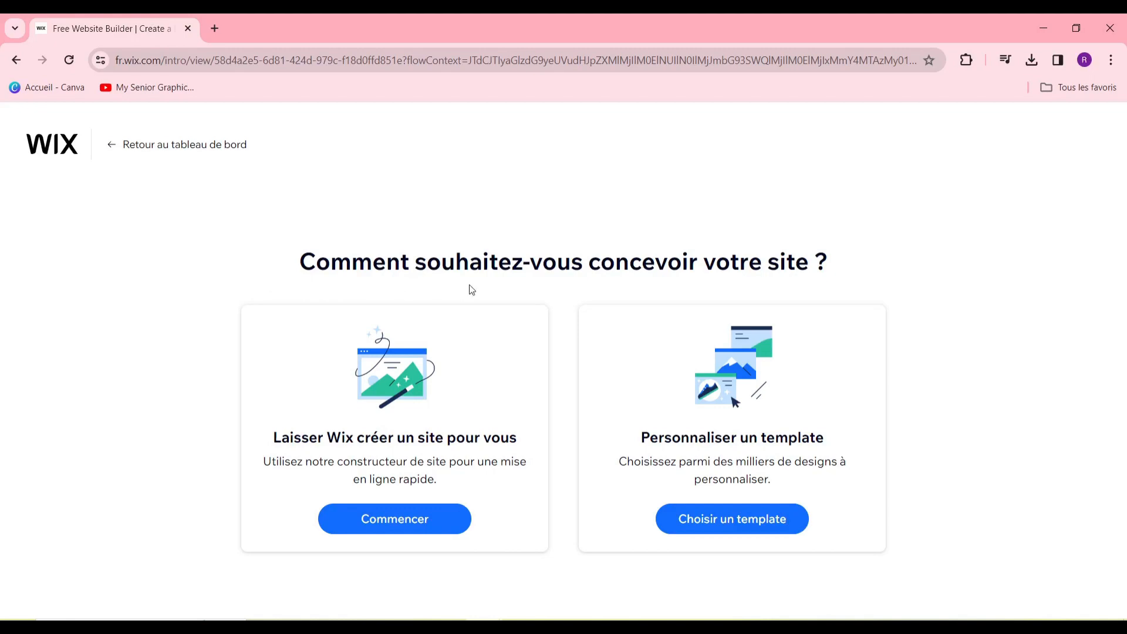
# - Choose to design the site from a customizable template and look over the suggested "Portfolio de marketing" templates
pyautogui.click(723, 521)
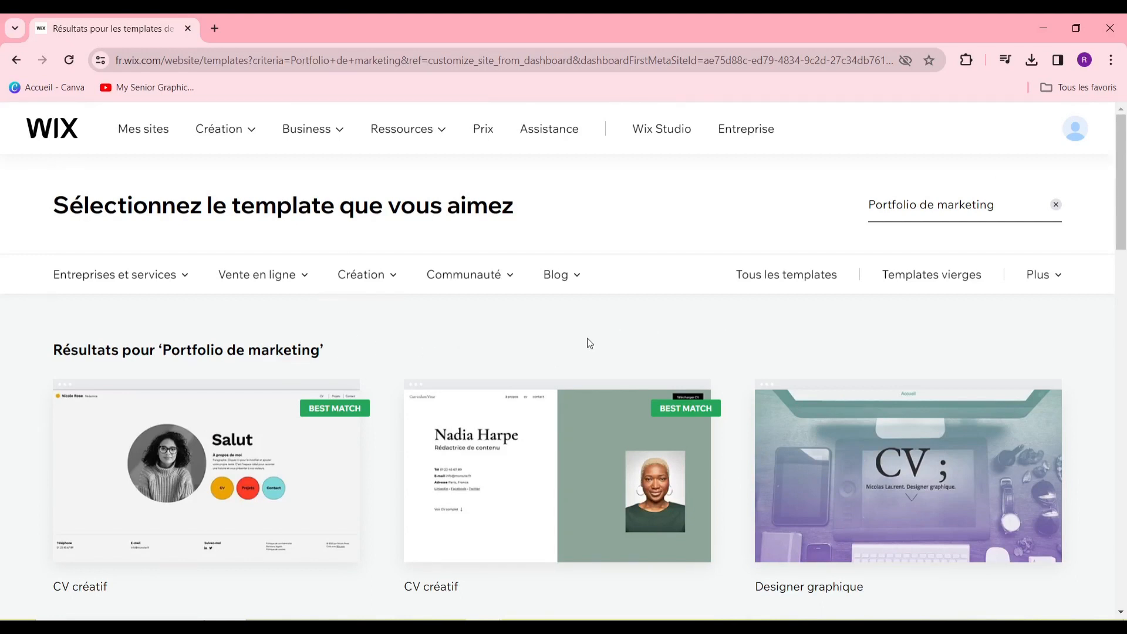
pyautogui.moveTo(1122, 200)
pyautogui.mouseDown()
pyautogui.moveTo(1123, 264)
pyautogui.moveTo(1125, 211)
pyautogui.mouseUp()
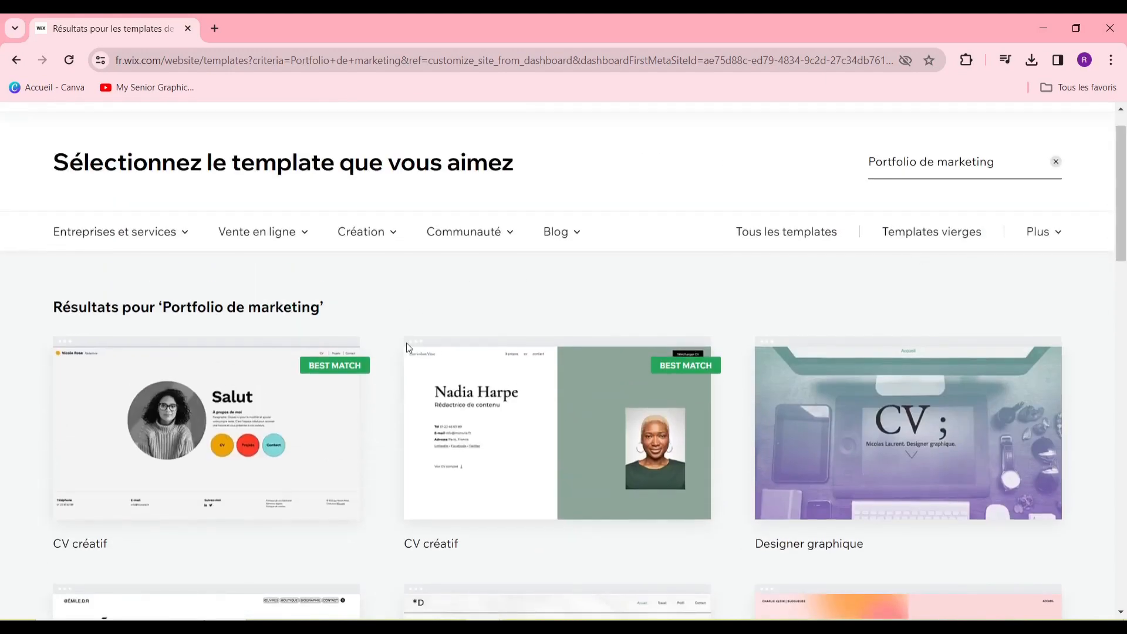
pyautogui.scroll(1, 540, 302)
pyautogui.scroll(-3, 541, 302)
pyautogui.scroll(3, 540, 301)
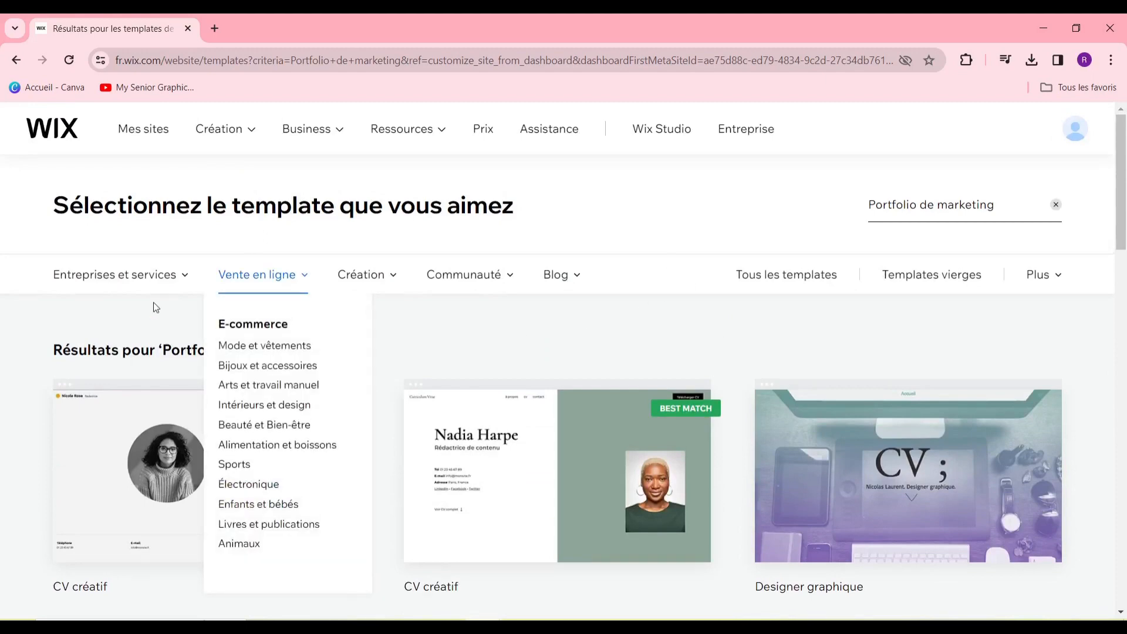
# - Show the Page d'atterrissage templates from the Site one page group of the Entreprises et services category
pyautogui.moveTo(192, 276)
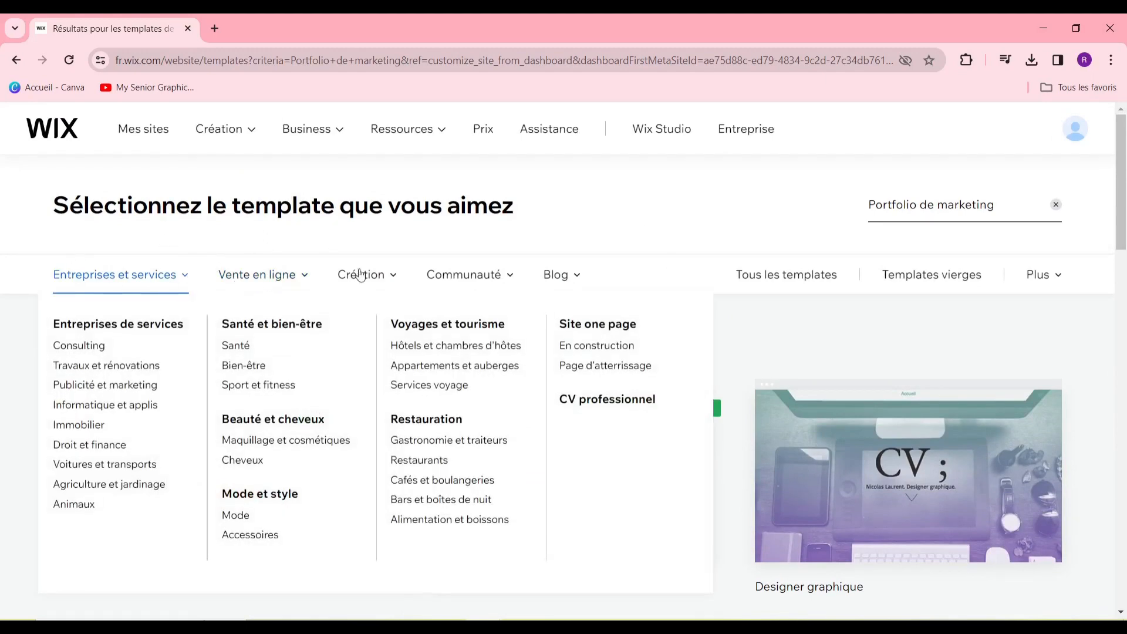
pyautogui.scroll(-5, 456, 548)
pyautogui.scroll(2, 453, 525)
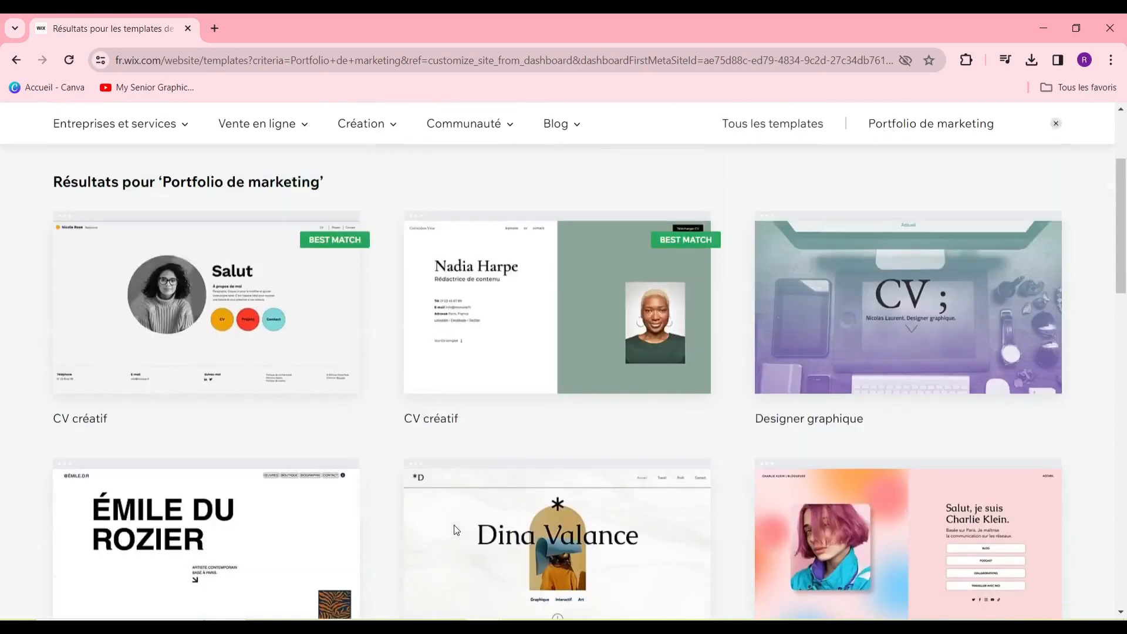
pyautogui.scroll(-9, 453, 525)
pyautogui.scroll(12, 452, 522)
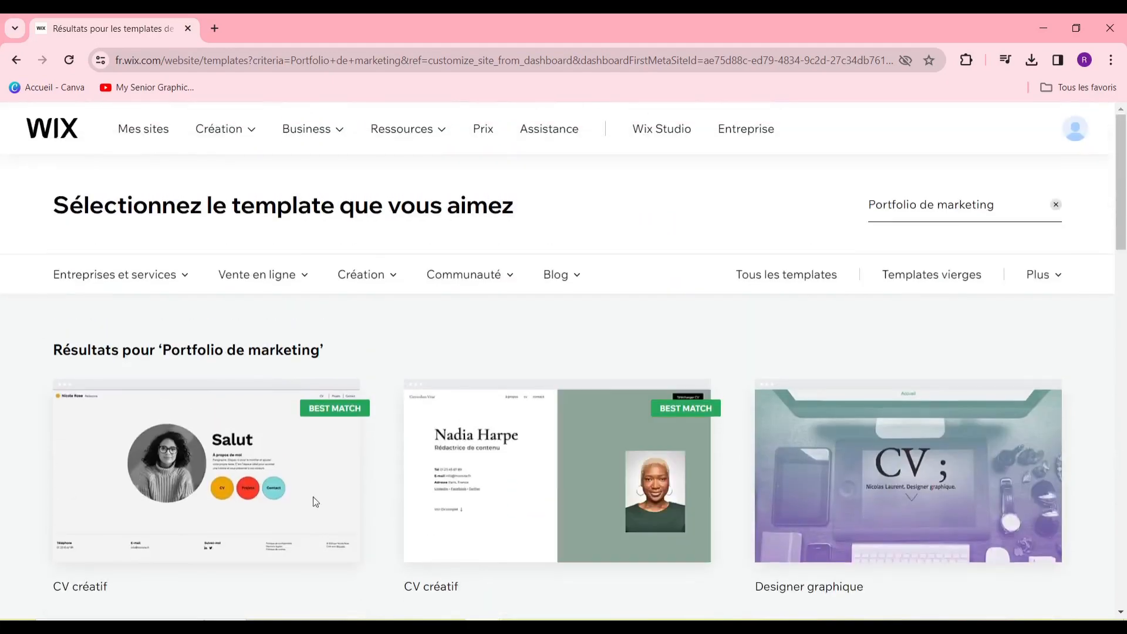
pyautogui.moveTo(135, 284)
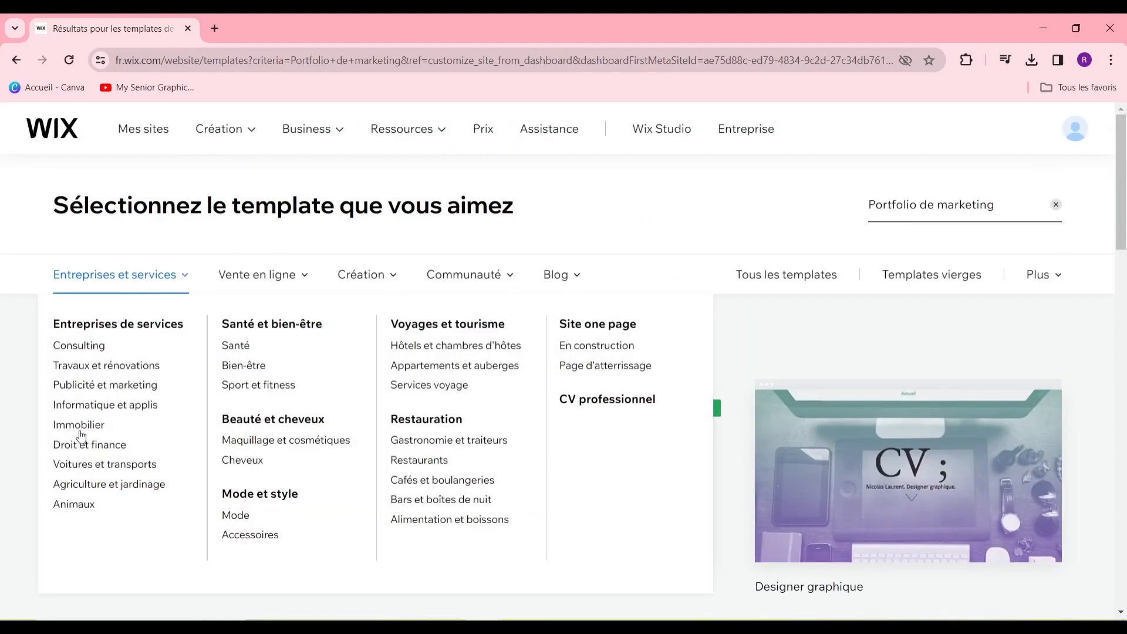
pyautogui.click(608, 366)
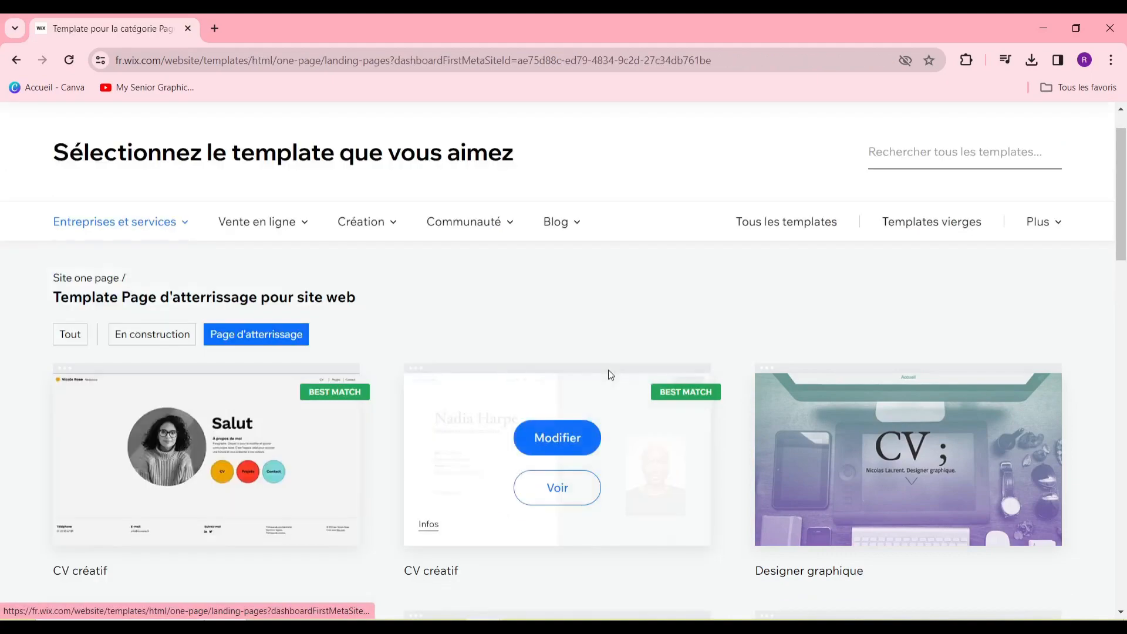
# - Examine the available landing page templates and compare their designs
pyautogui.scroll(-5, 459, 344)
pyautogui.scroll(4, 423, 367)
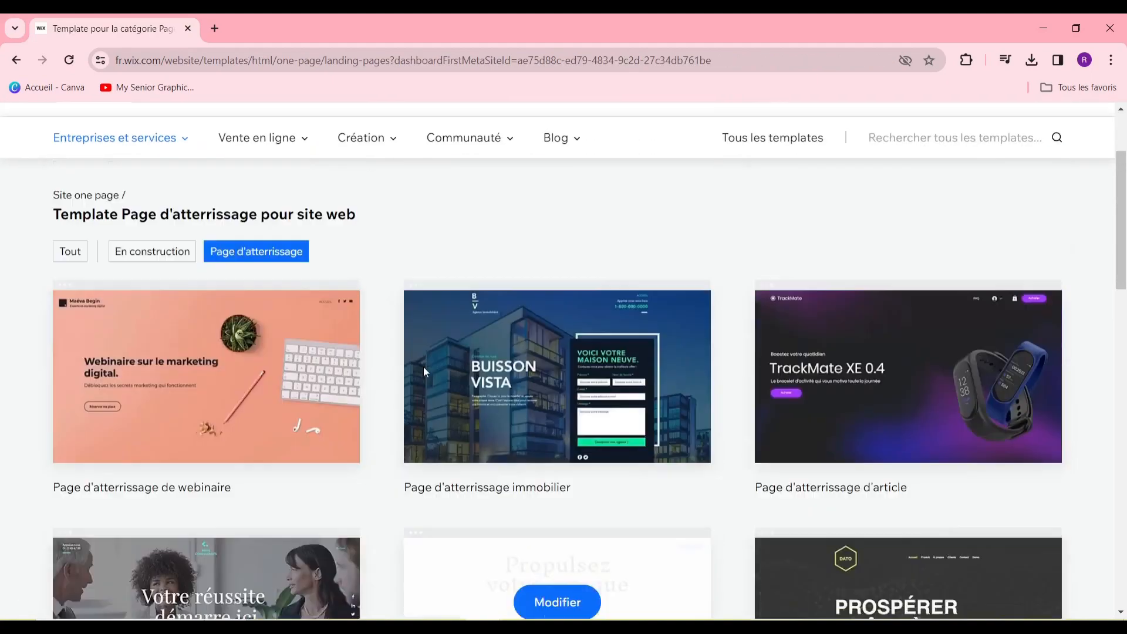
pyautogui.scroll(3, 423, 365)
pyautogui.scroll(-9, 523, 366)
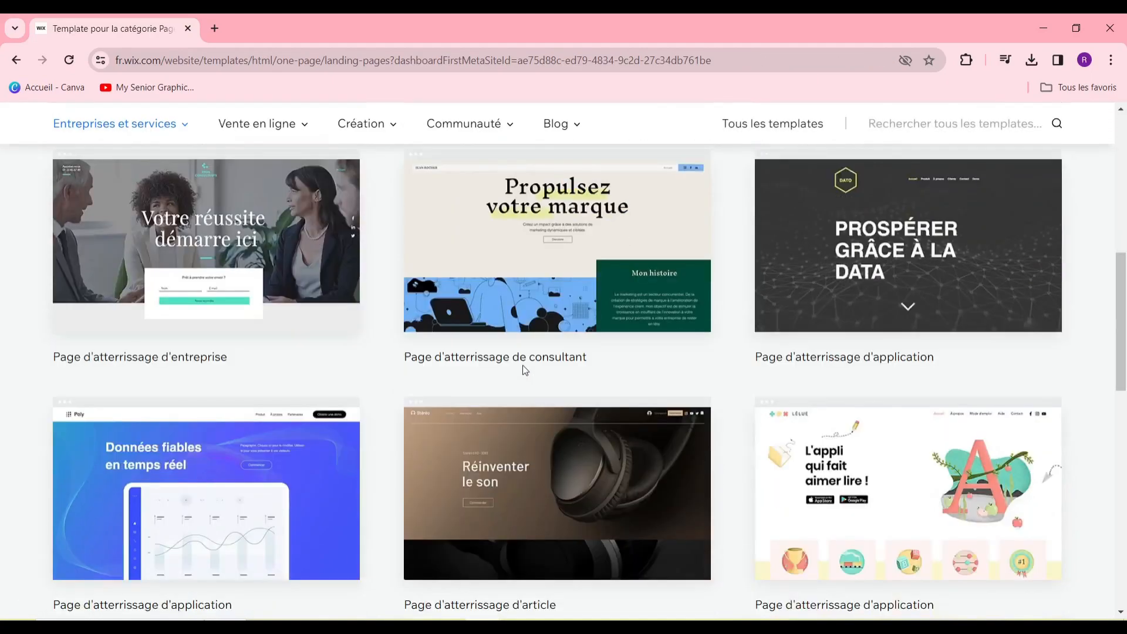
pyautogui.scroll(-10, 525, 369)
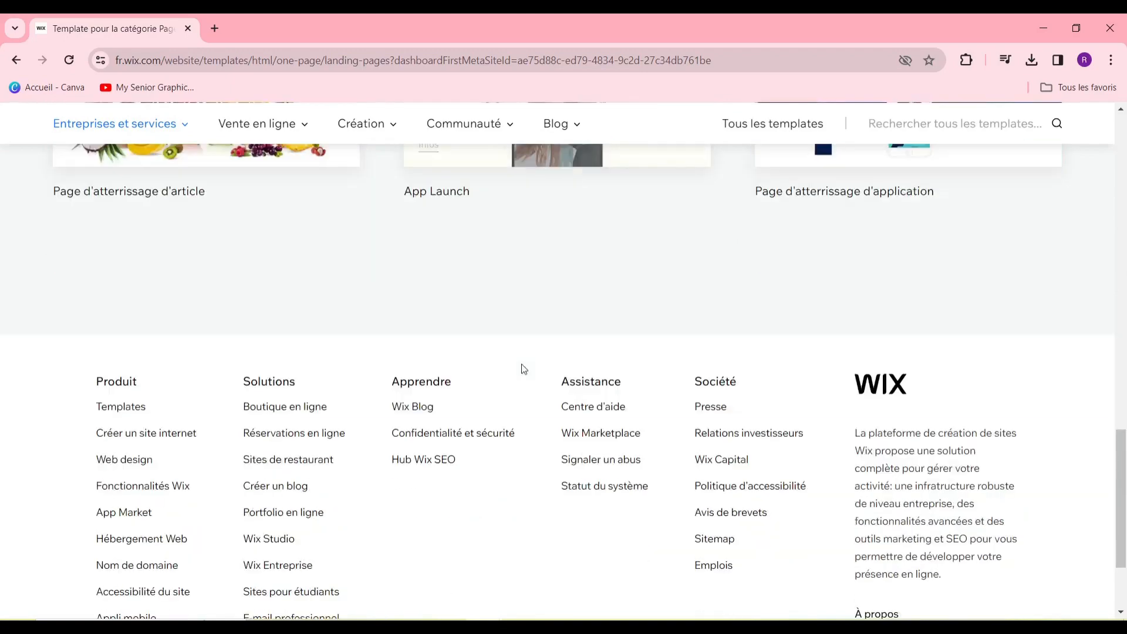
pyautogui.scroll(20, 524, 369)
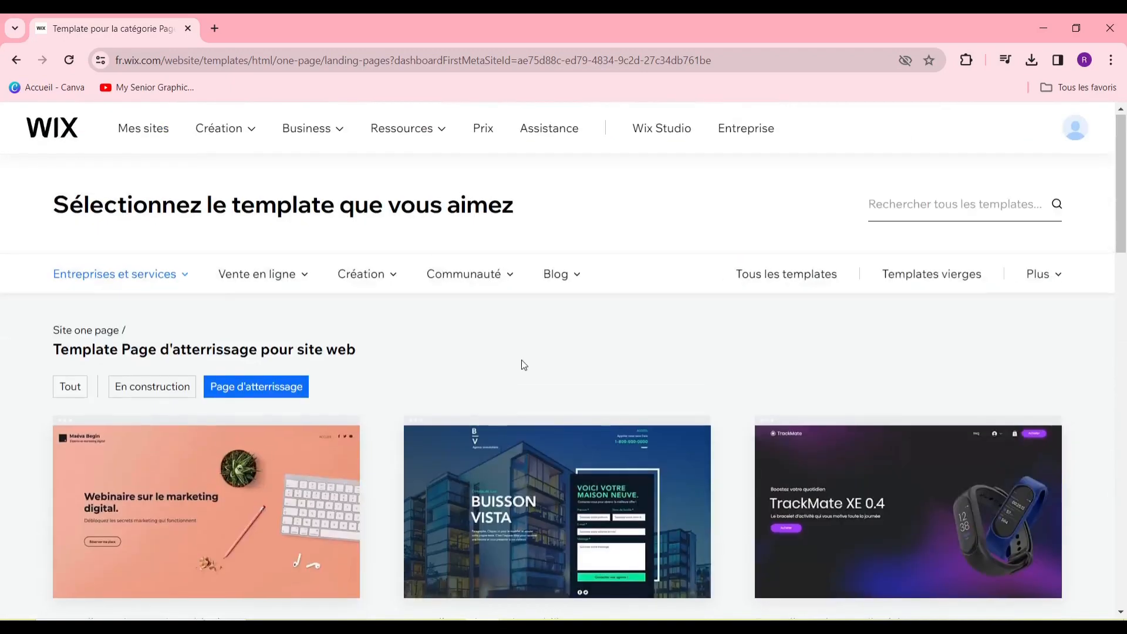
pyautogui.scroll(-4, 432, 369)
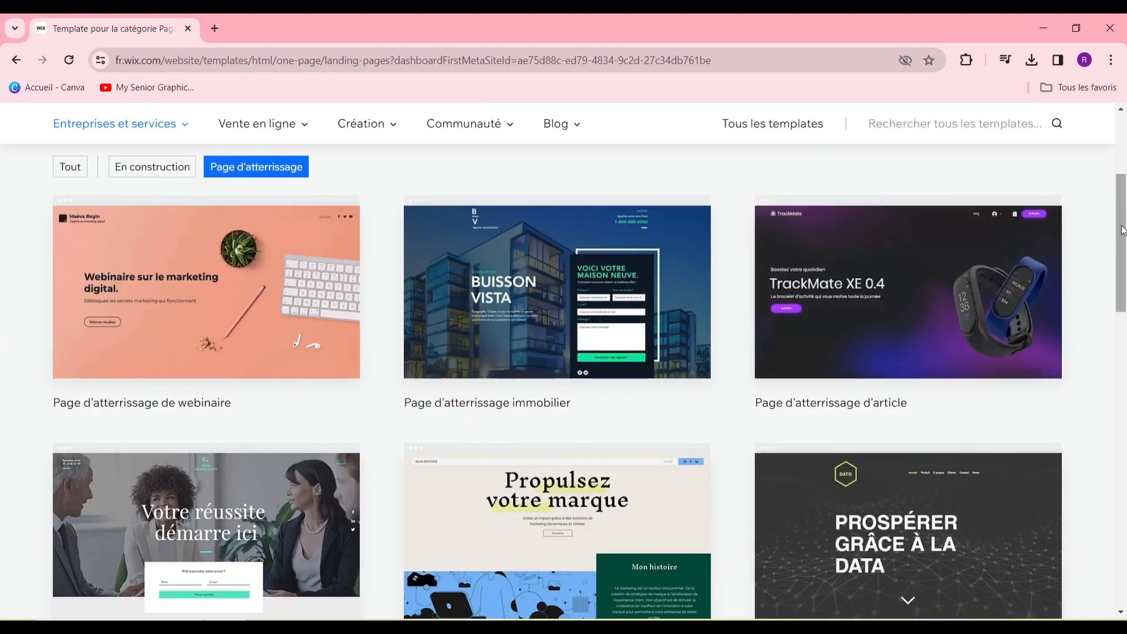
pyautogui.moveTo(1125, 232); pyautogui.dragTo(1118, 202)
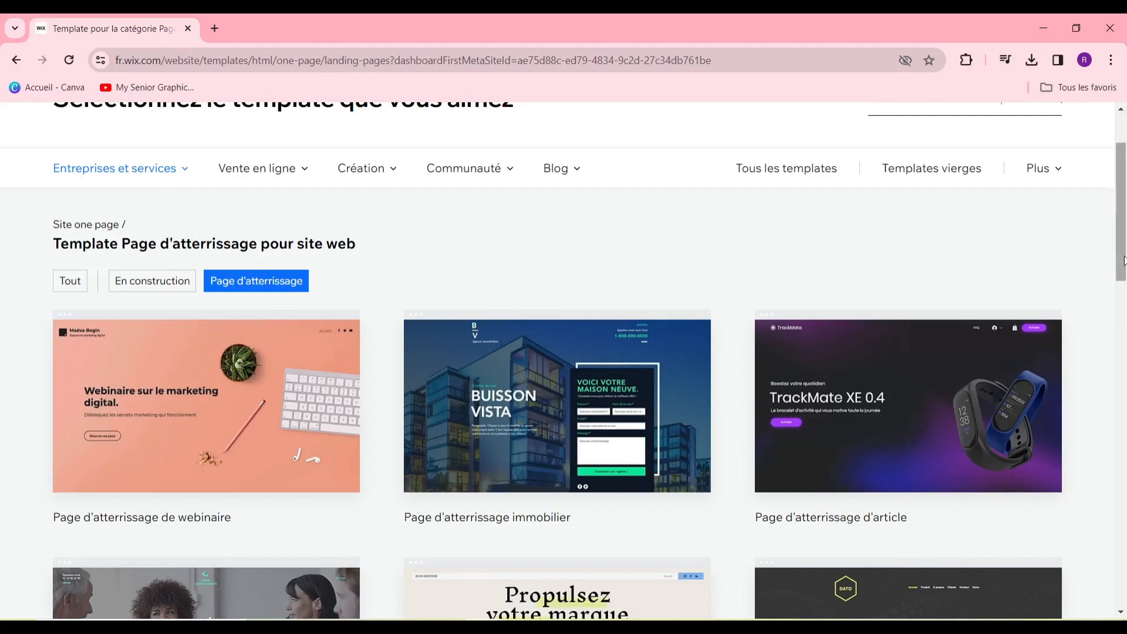
pyautogui.scroll(-4, 997, 294)
pyautogui.scroll(2, 997, 293)
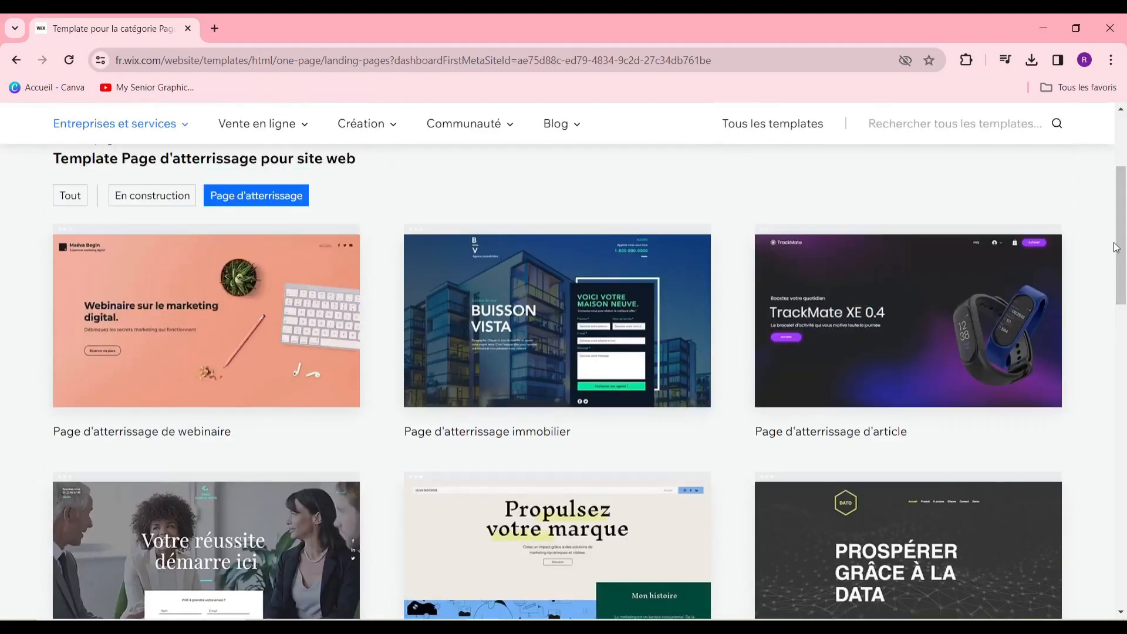
pyautogui.moveTo(1122, 250)
pyautogui.mouseDown()
pyautogui.moveTo(1122, 214)
pyautogui.moveTo(1122, 235)
pyautogui.mouseUp()
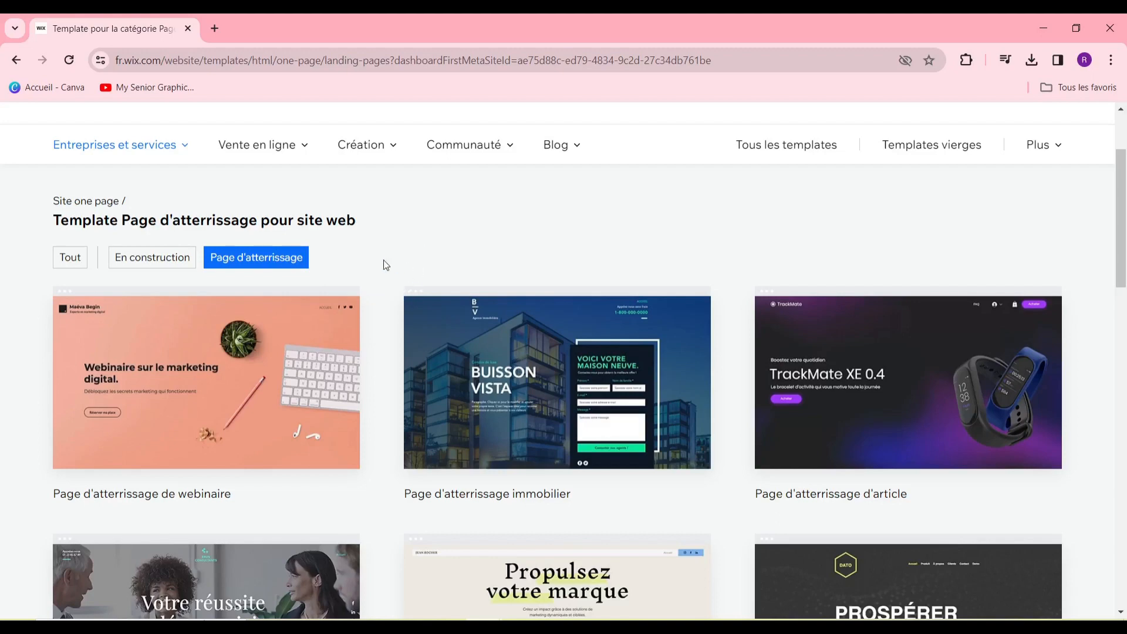
pyautogui.moveTo(1120, 190); pyautogui.dragTo(1124, 247)
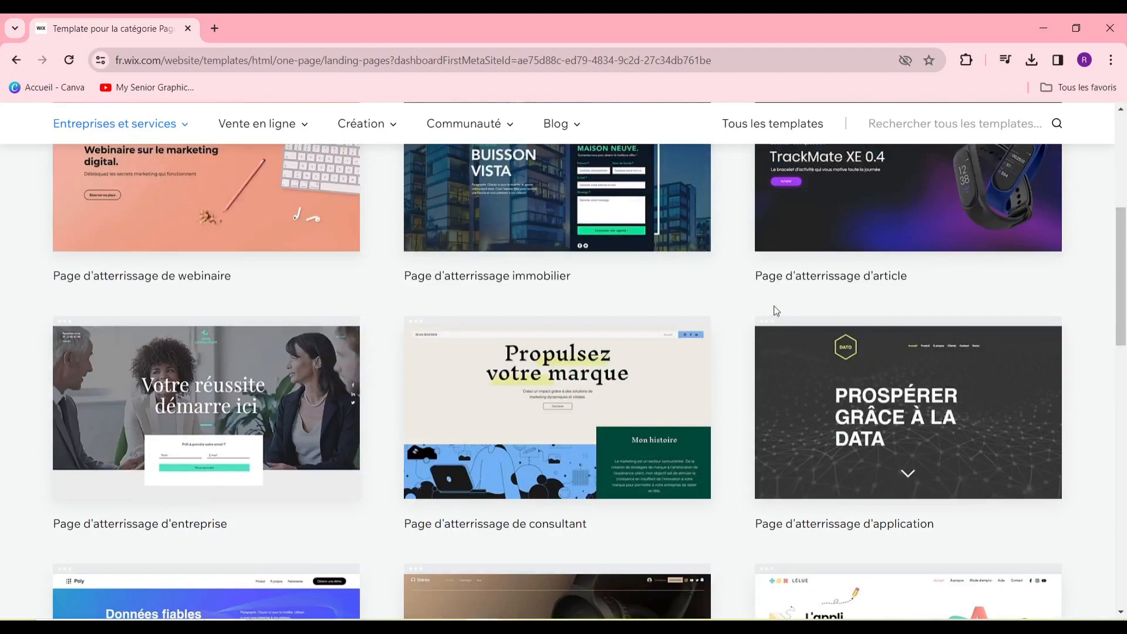
pyautogui.scroll(3, 706, 259)
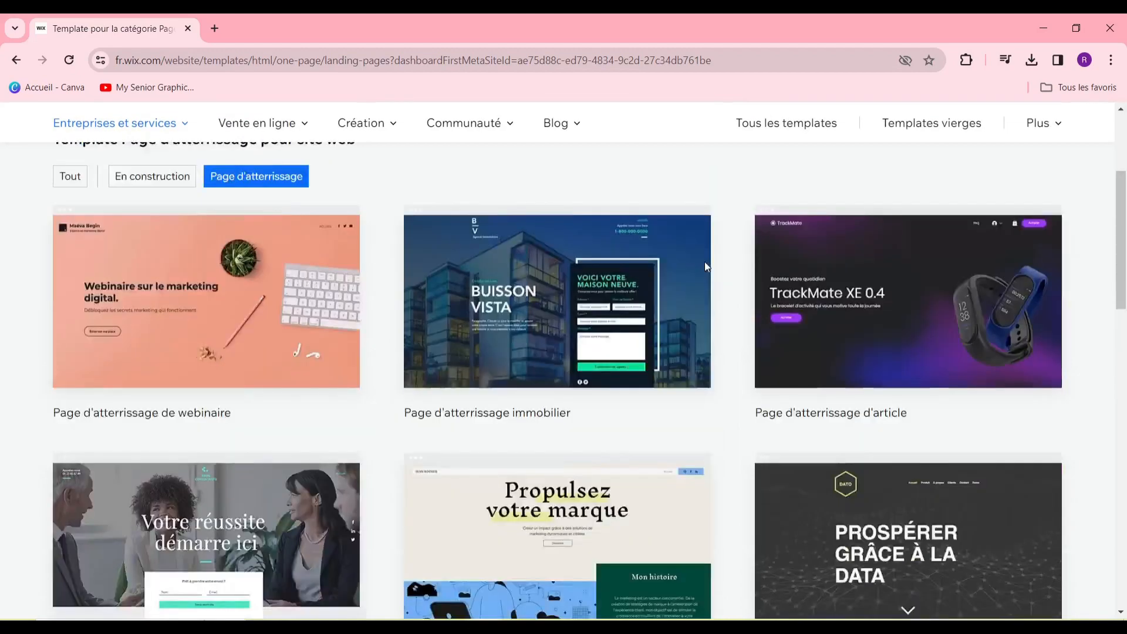
pyautogui.scroll(-7, 705, 262)
pyautogui.scroll(5, 704, 265)
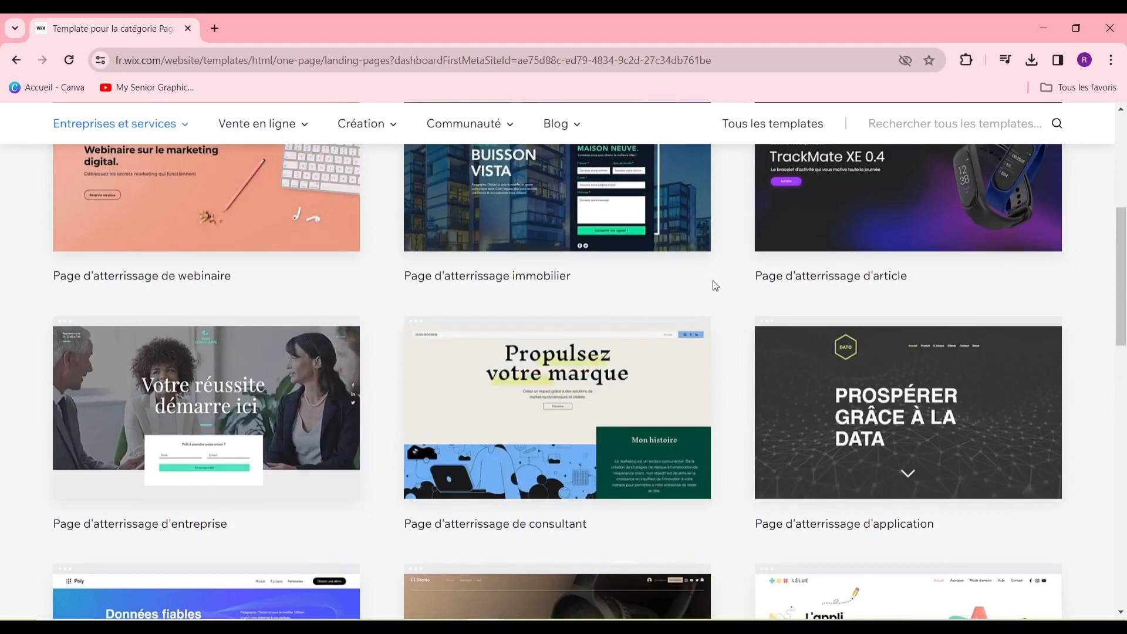
# - Open the "Page d'atterrissage de consultant" template with the heading "Propulsez votre marque" for editing
pyautogui.moveTo(593, 399)
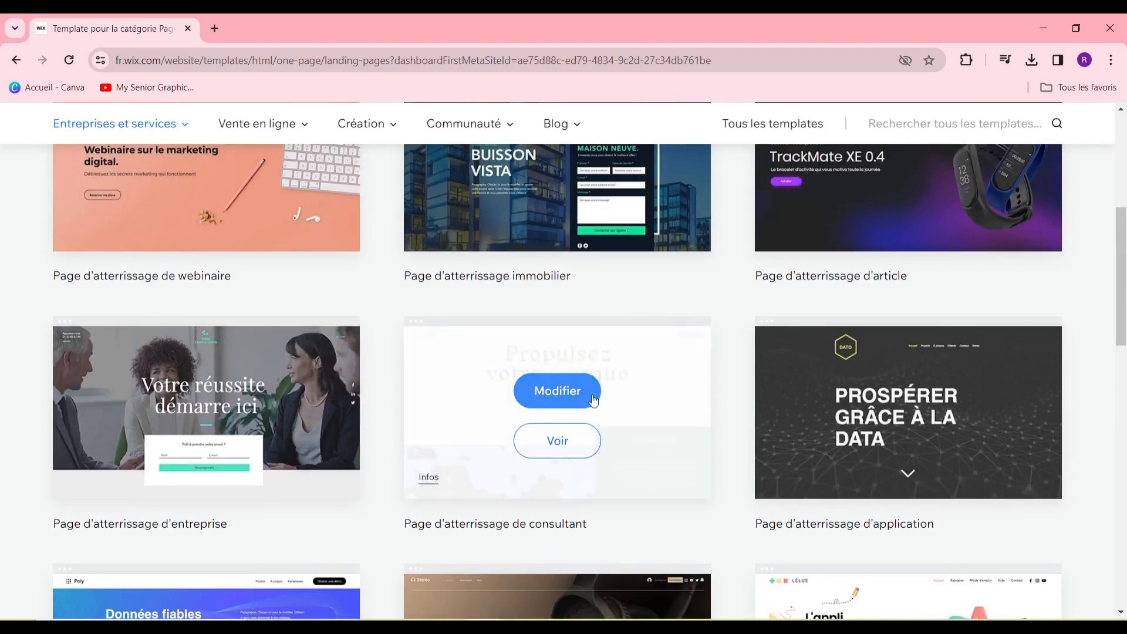
pyautogui.scroll(-5, 292, 392)
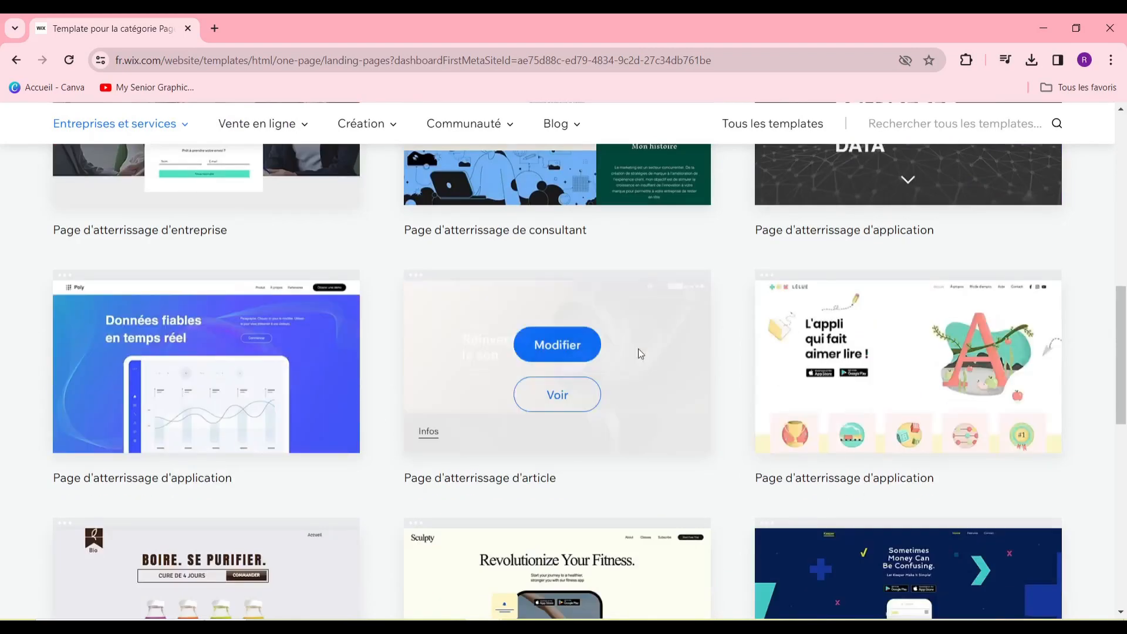
pyautogui.moveTo(824, 355)
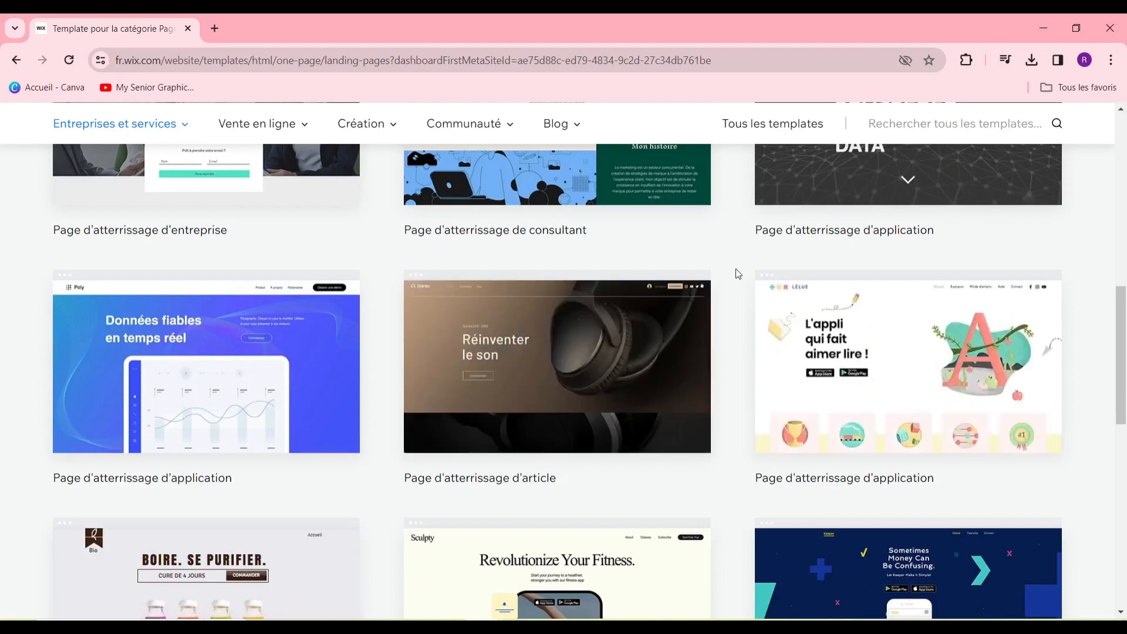
pyautogui.moveTo(1115, 338); pyautogui.dragTo(1124, 267)
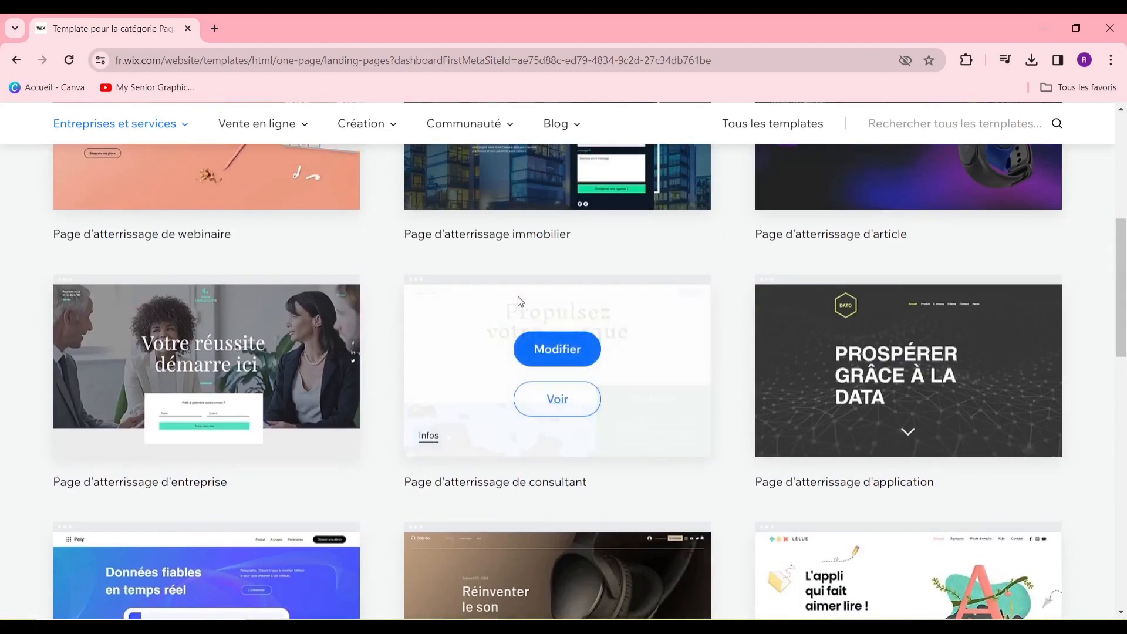
pyautogui.click(555, 350)
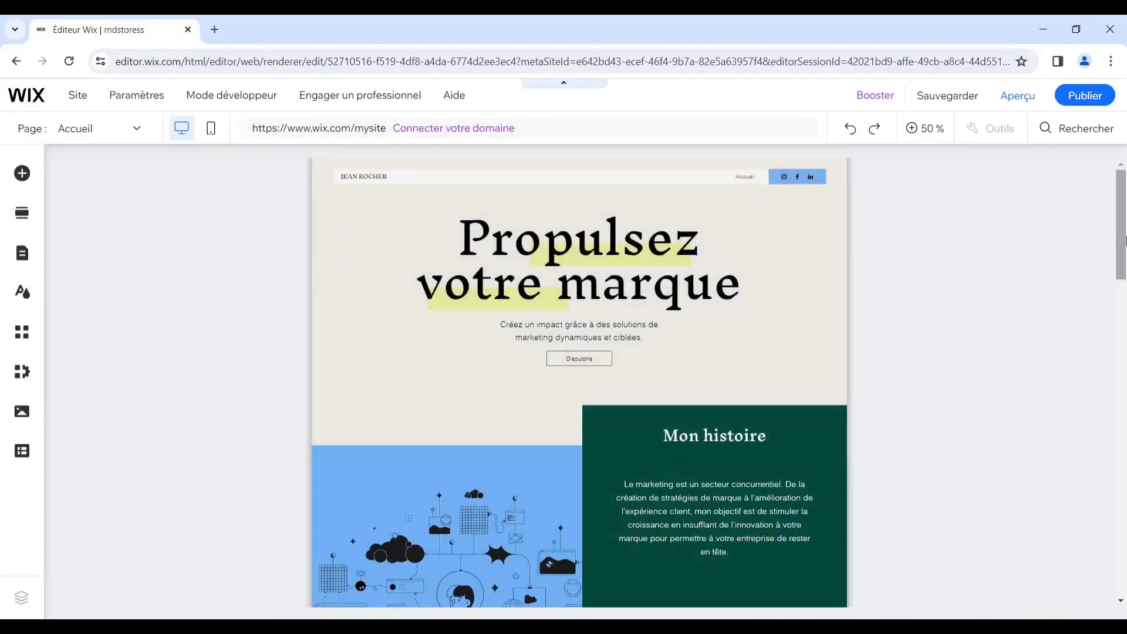
# - Examine the template's home page from the header through the Mon histoire and Mes services sections
pyautogui.scroll(-5, 1088, 252)
pyautogui.scroll(5, 1082, 247)
pyautogui.scroll(-5, 1083, 281)
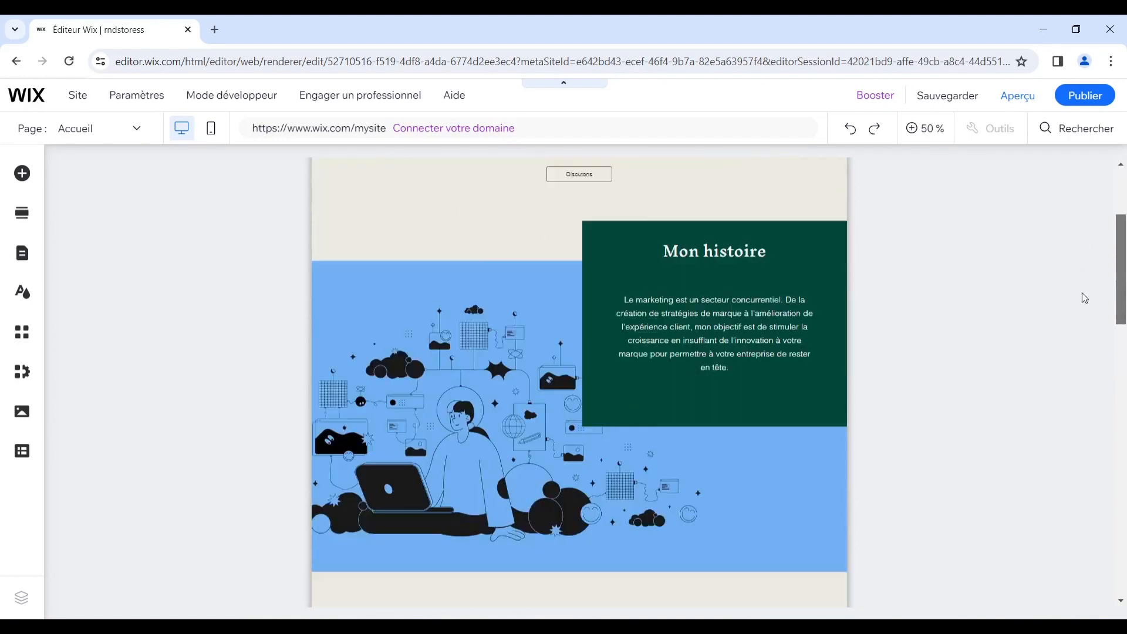
pyautogui.scroll(5, 1089, 246)
pyautogui.scroll(-2, 1092, 258)
pyautogui.scroll(-4, 1089, 323)
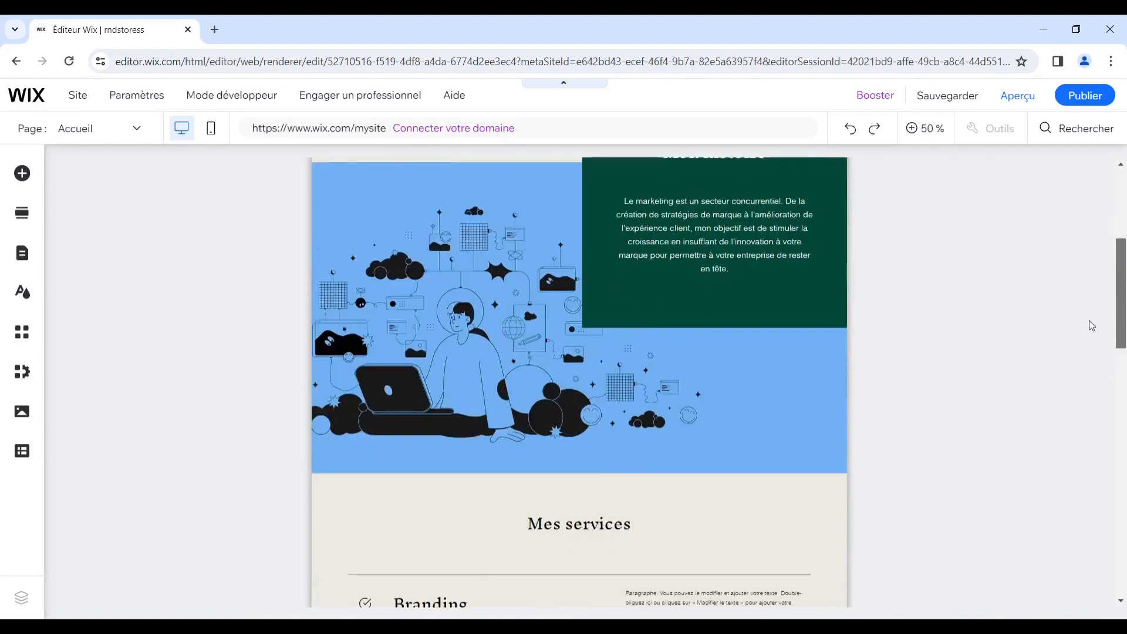
pyautogui.scroll(4, 1109, 285)
pyautogui.scroll(2, 1118, 252)
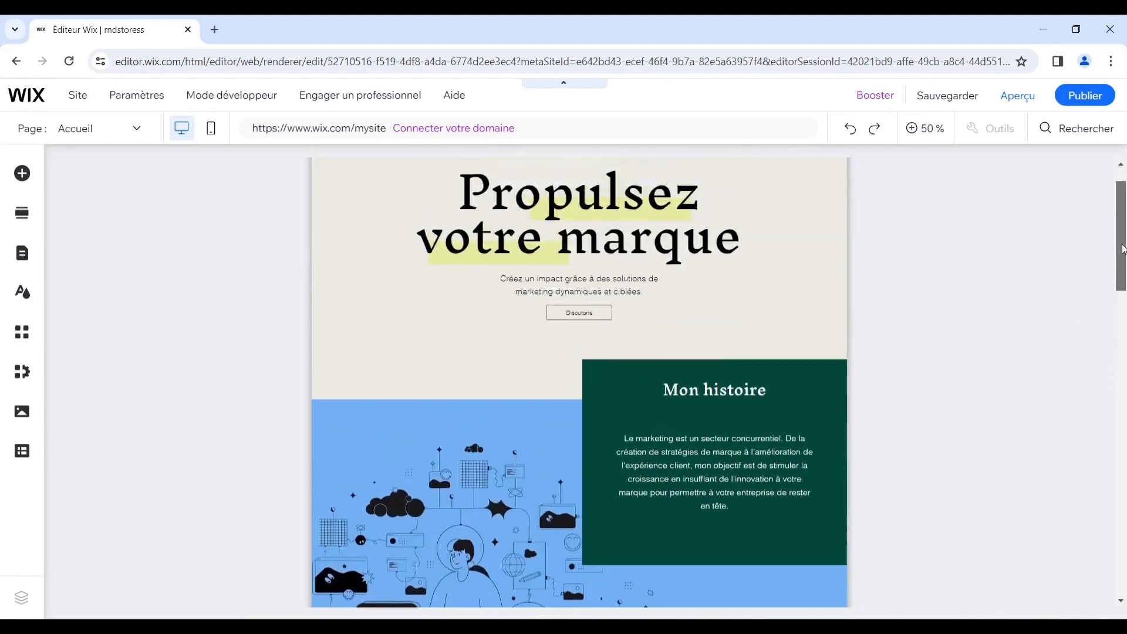
pyautogui.scroll(-4, 1122, 216)
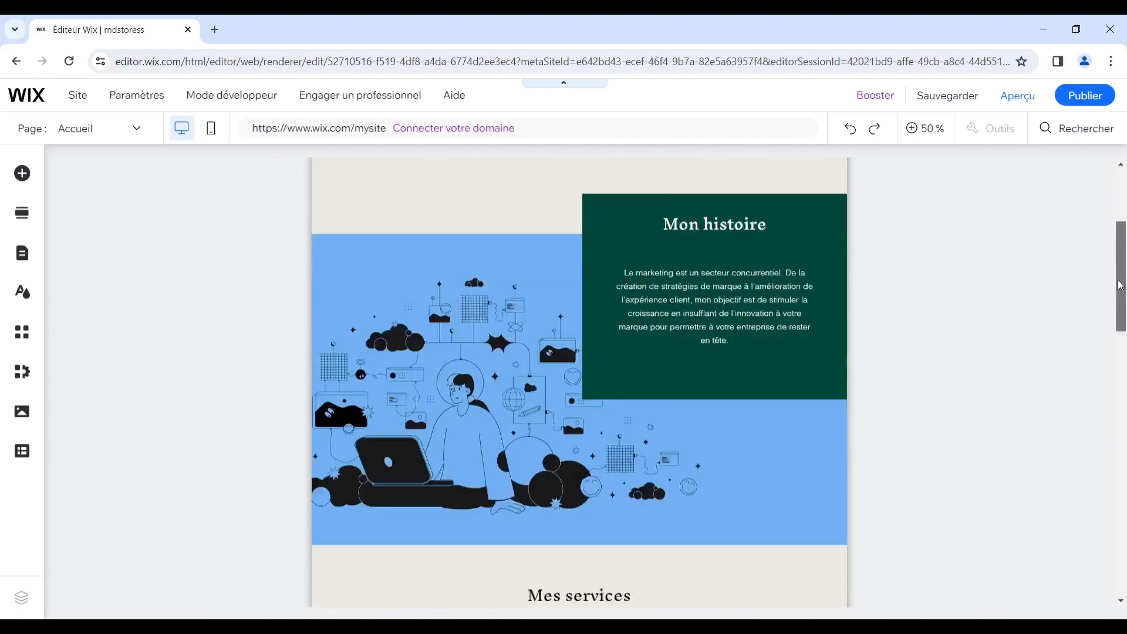
pyautogui.scroll(4, 1111, 189)
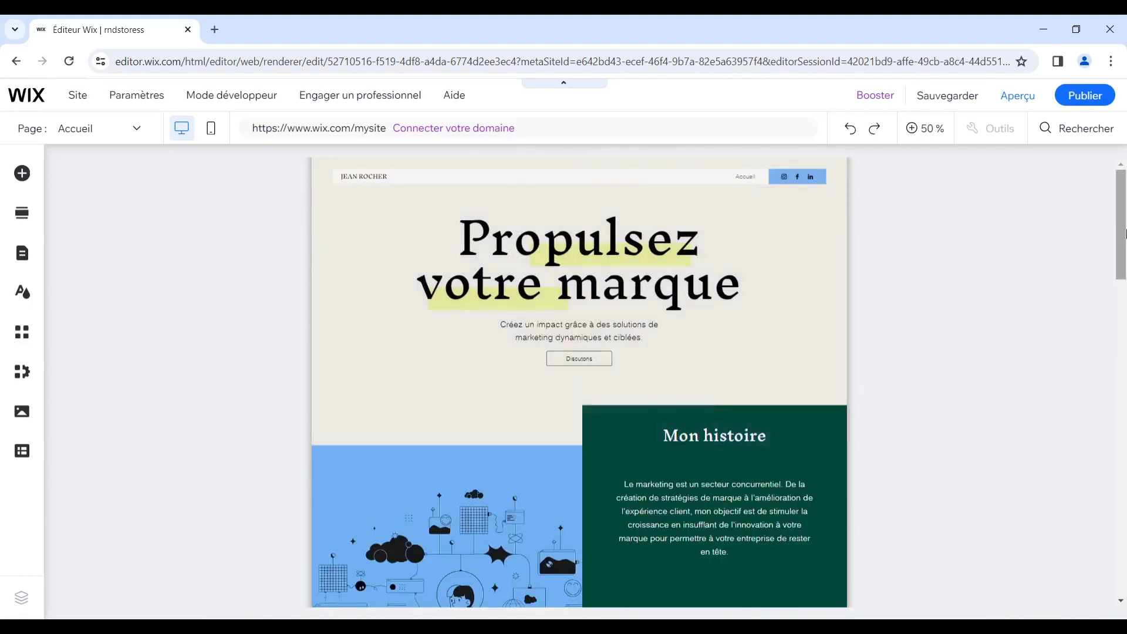
pyautogui.scroll(-3, 1101, 252)
pyautogui.scroll(3, 1100, 258)
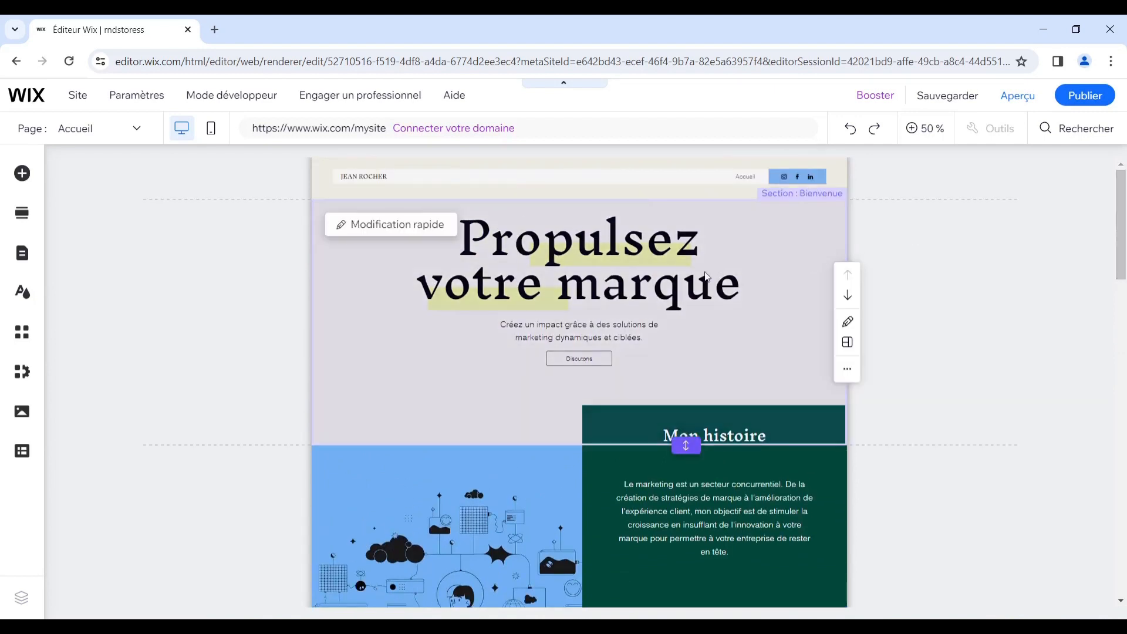
# - Replace the "Propulsez votre marque" heading with the creator's name followed by "est de retour"
pyautogui.click(542, 242)
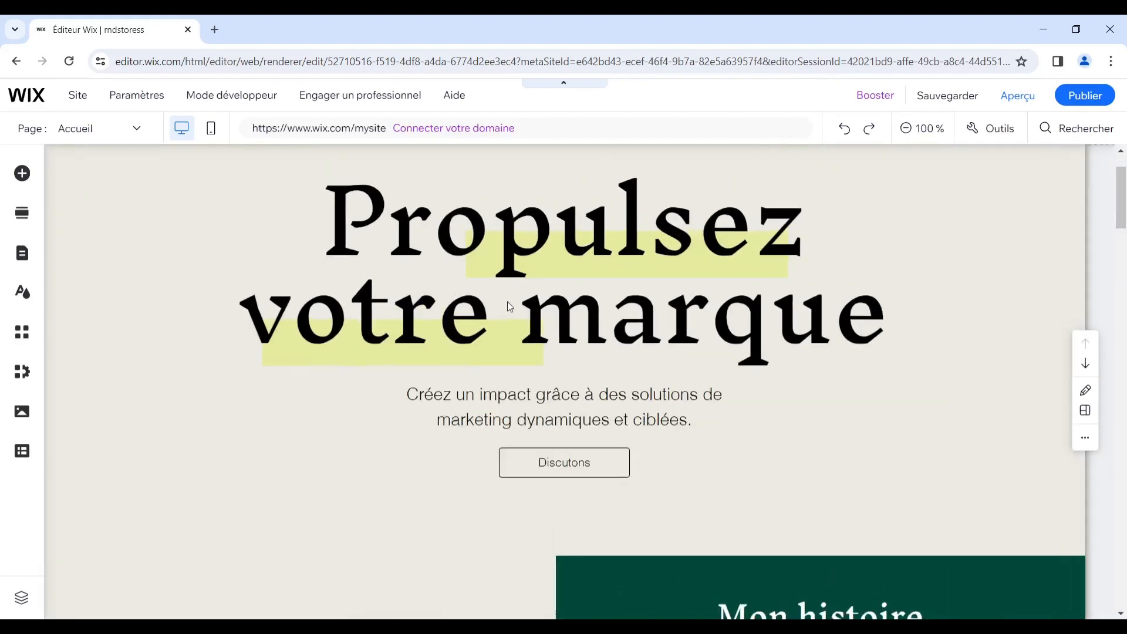
pyautogui.click(640, 242)
pyautogui.click(481, 241)
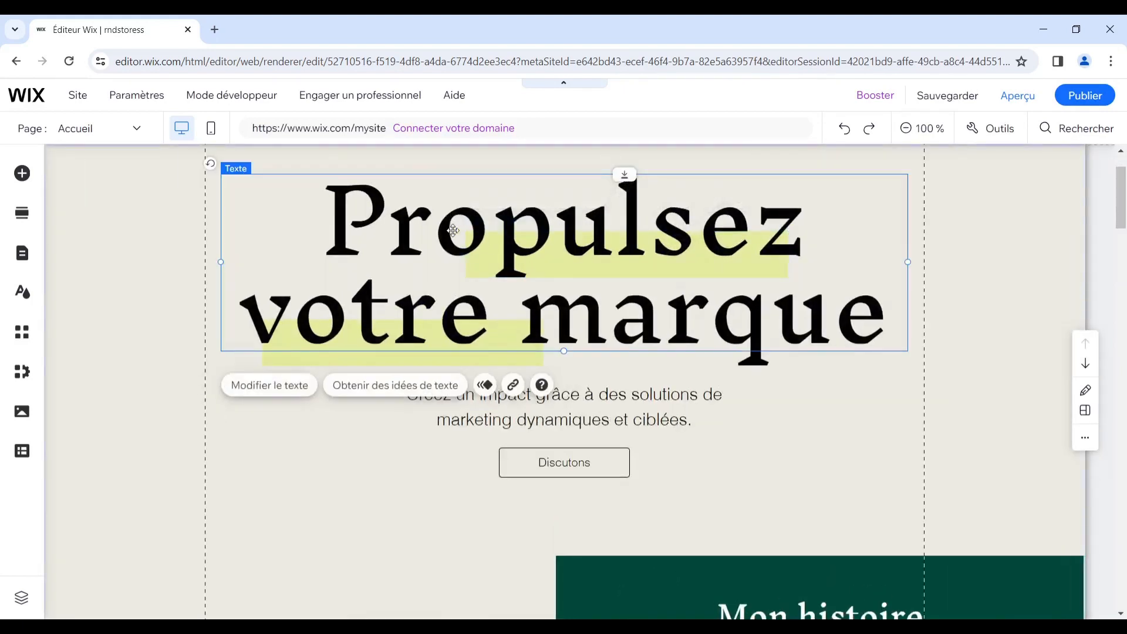
pyautogui.doubleClick(452, 230)
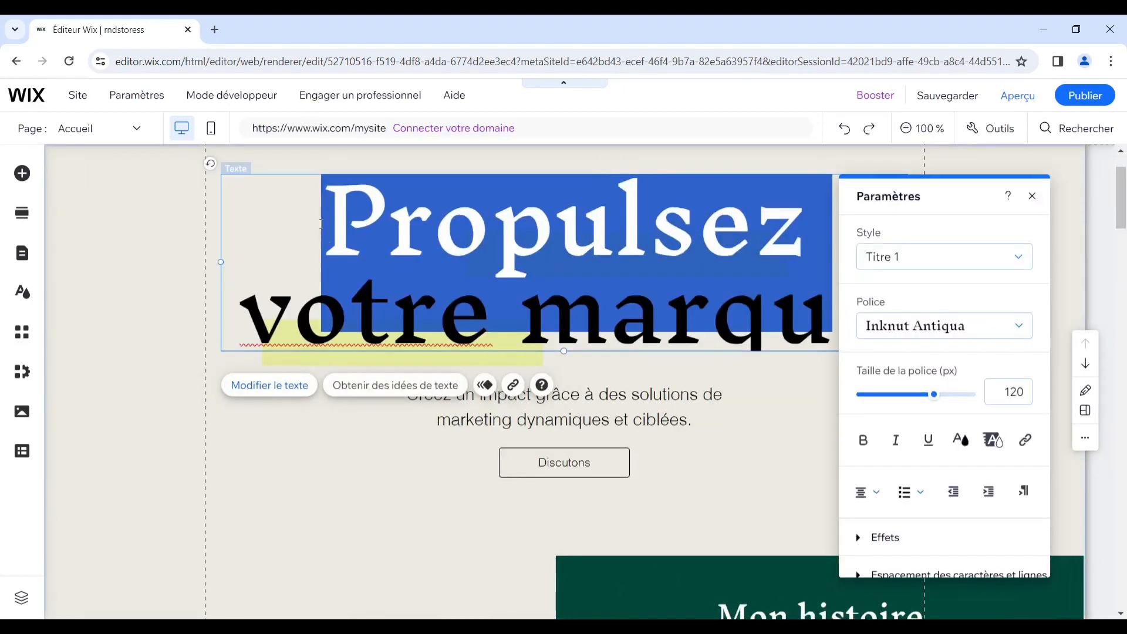
pyautogui.moveTo(326, 321); pyautogui.dragTo(920, 340)
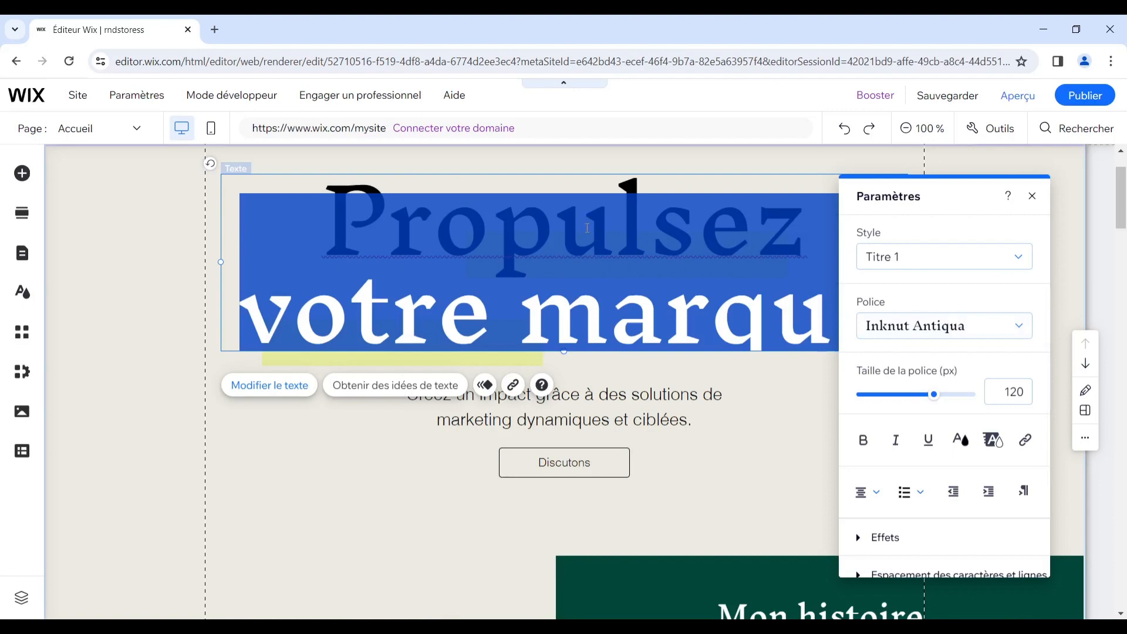
pyautogui.write('osir')
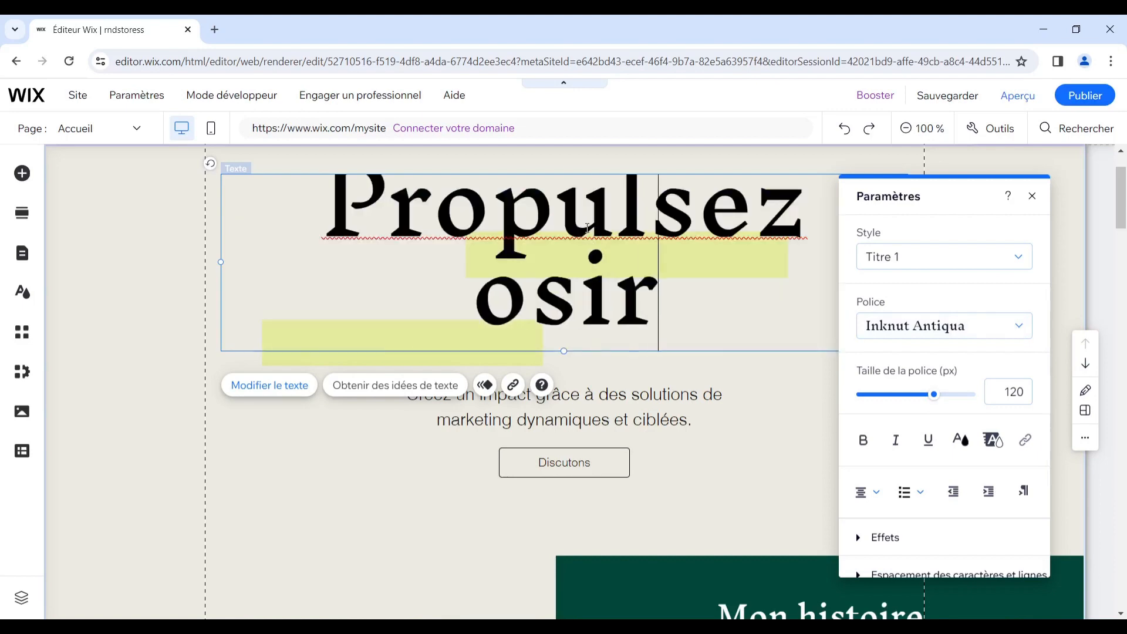
pyautogui.write('is j')
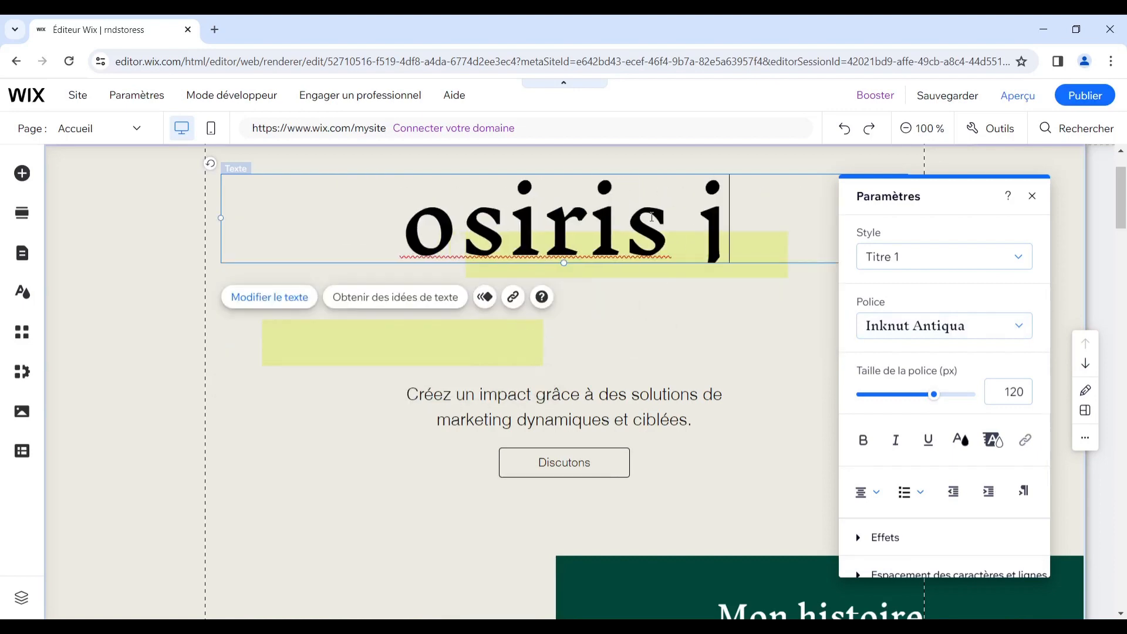
pyautogui.write('ock est de retour')
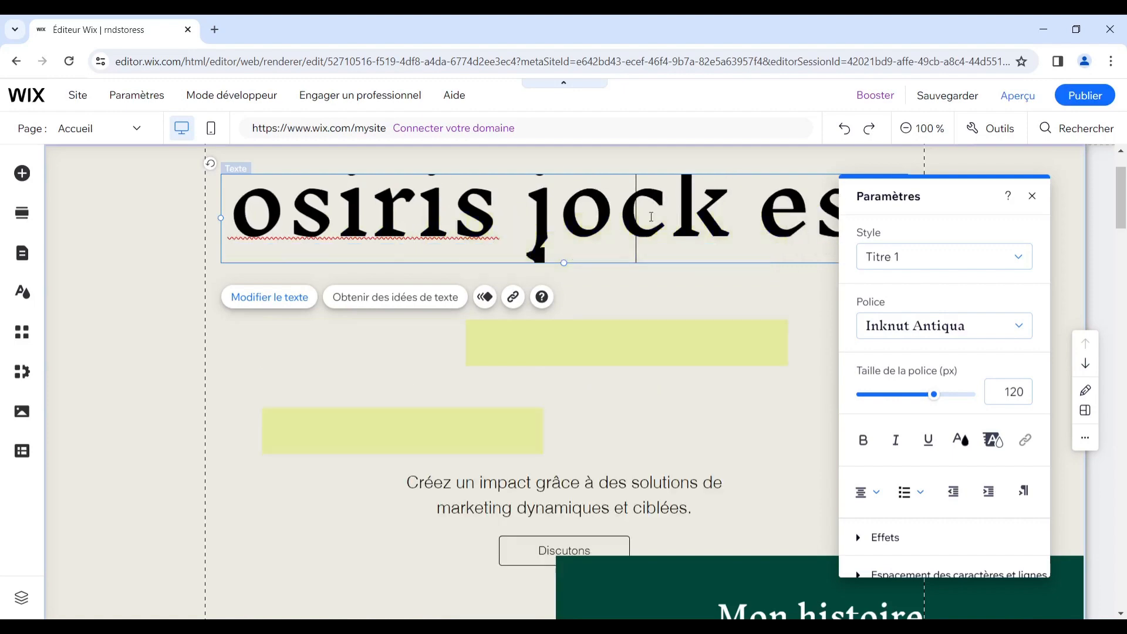
pyautogui.click(803, 279)
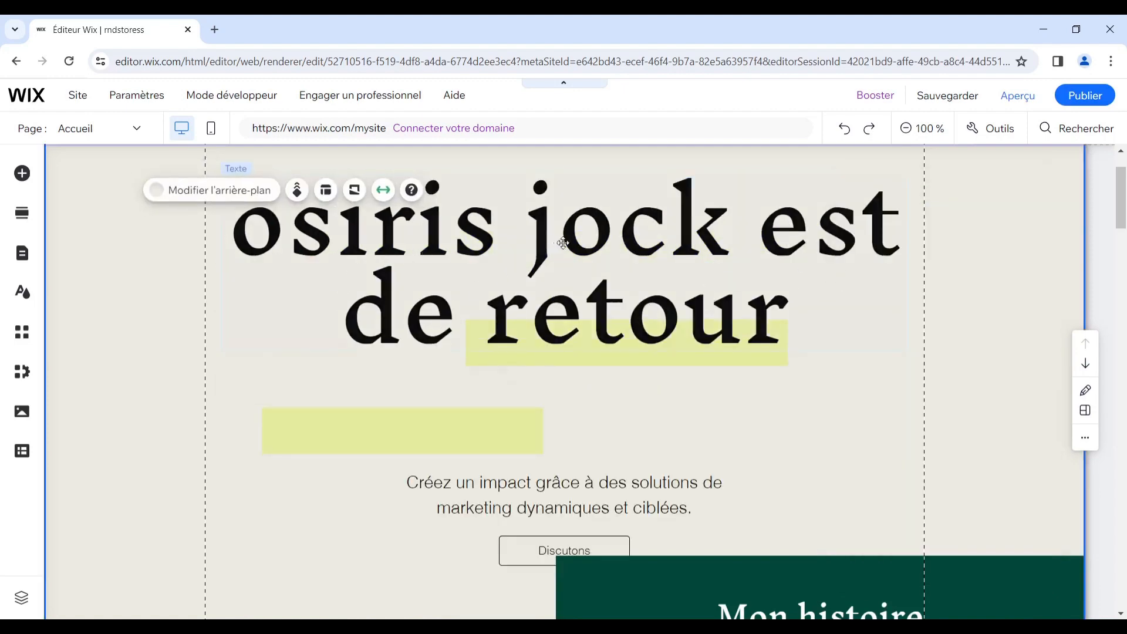
# - Move the two yellow highlight shapes up behind the heading, one on each of its two lines
pyautogui.scroll(-2, 664, 288)
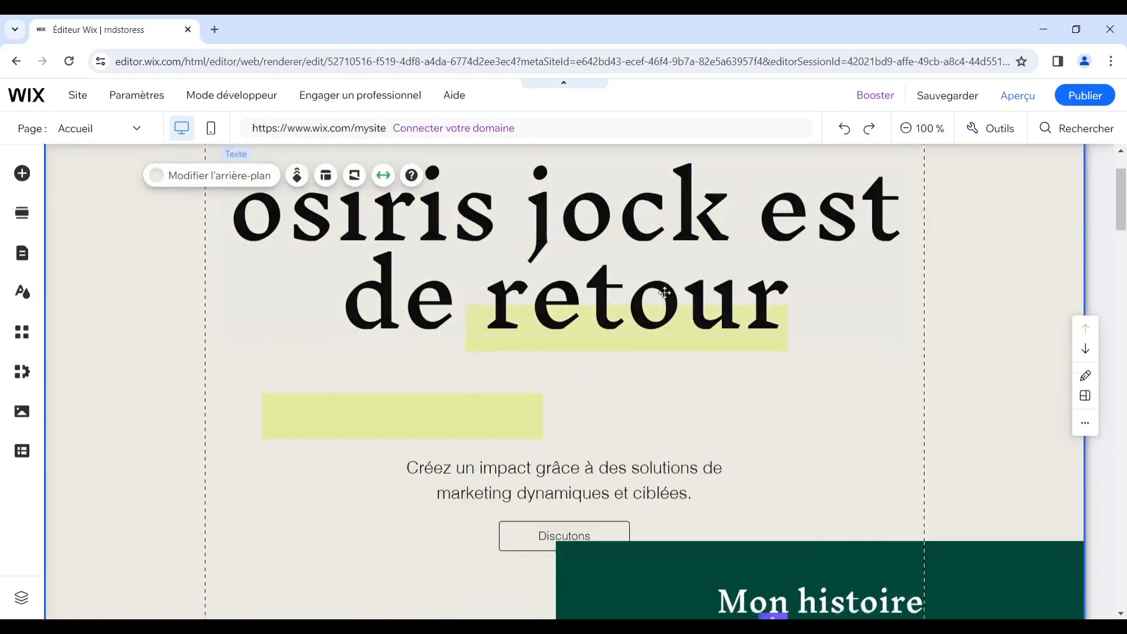
pyautogui.scroll(2, 663, 288)
pyautogui.click(666, 361)
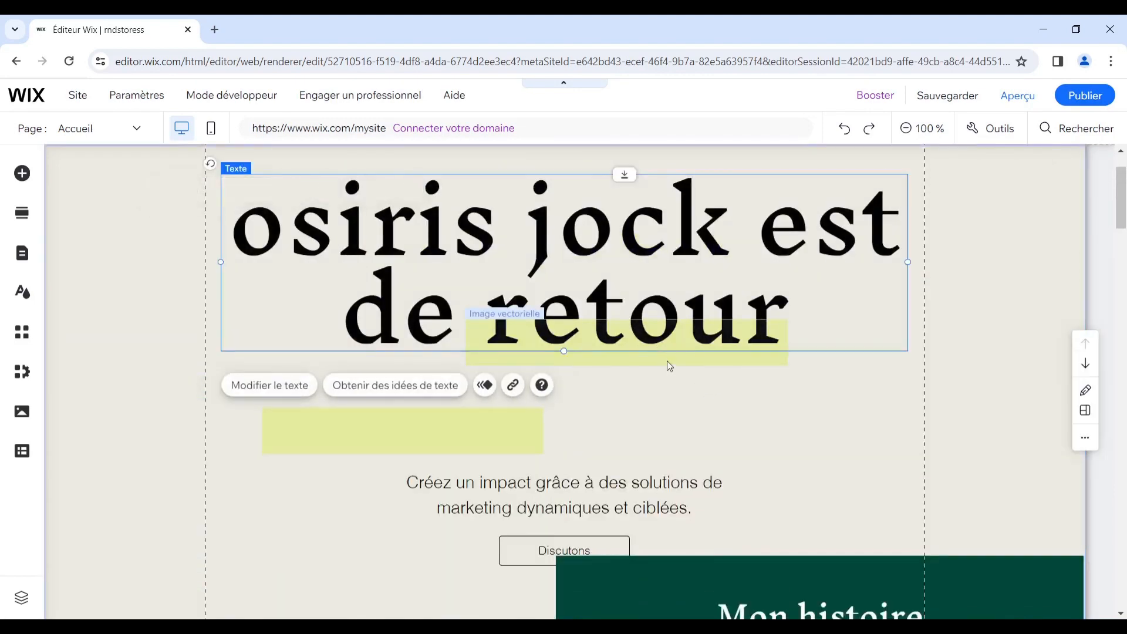
pyautogui.click(667, 361)
pyautogui.moveTo(667, 360); pyautogui.dragTo(691, 269)
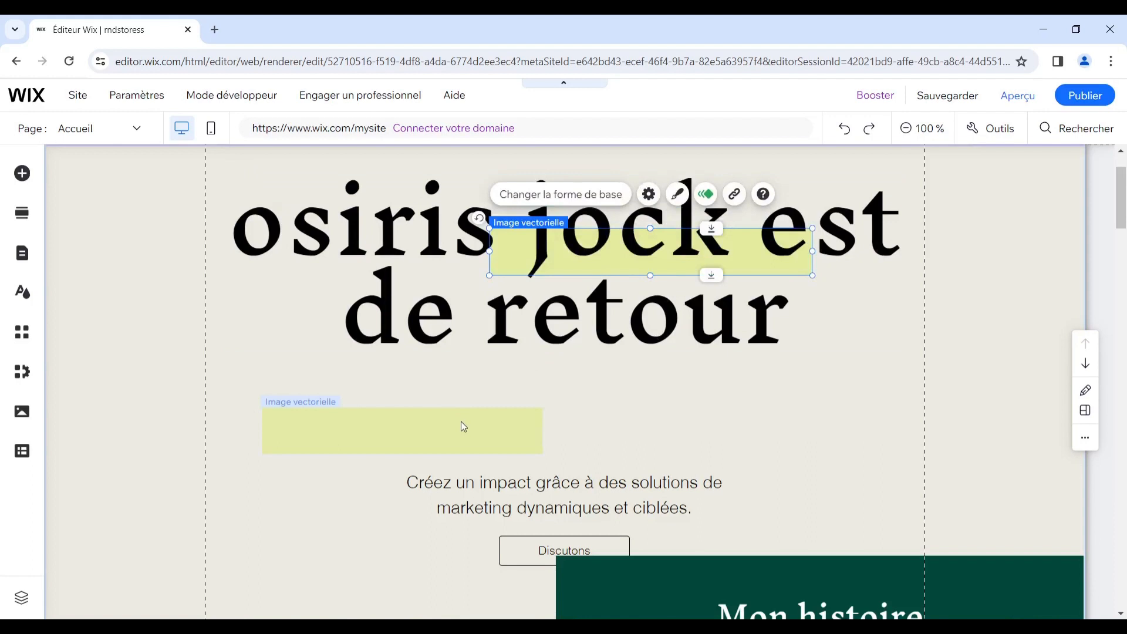
pyautogui.moveTo(460, 421); pyautogui.dragTo(478, 308)
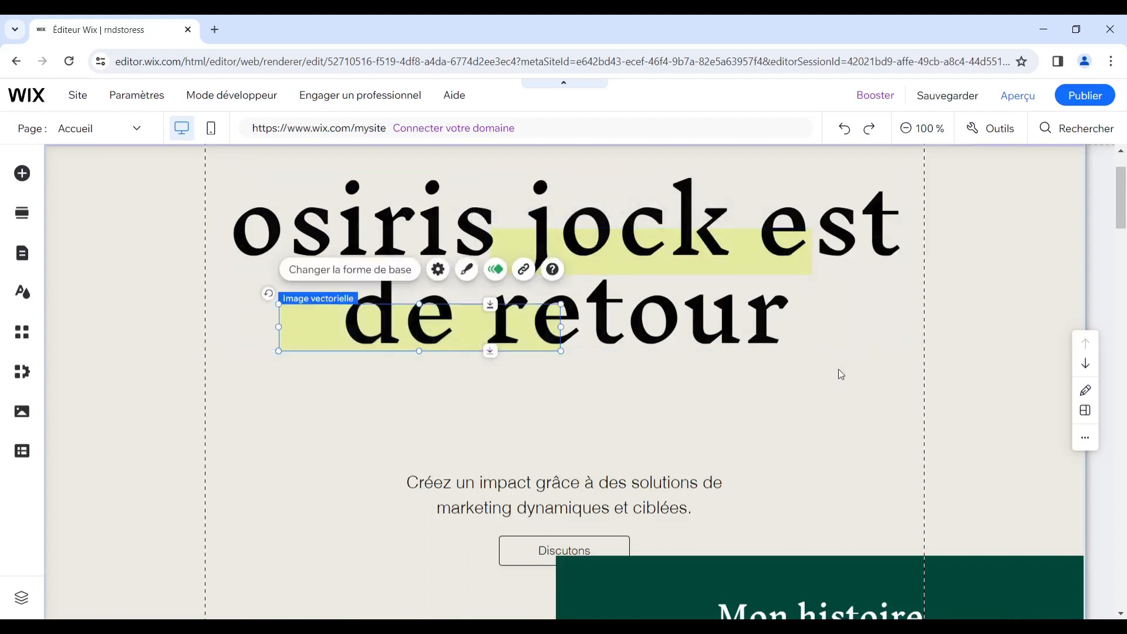
pyautogui.click(885, 368)
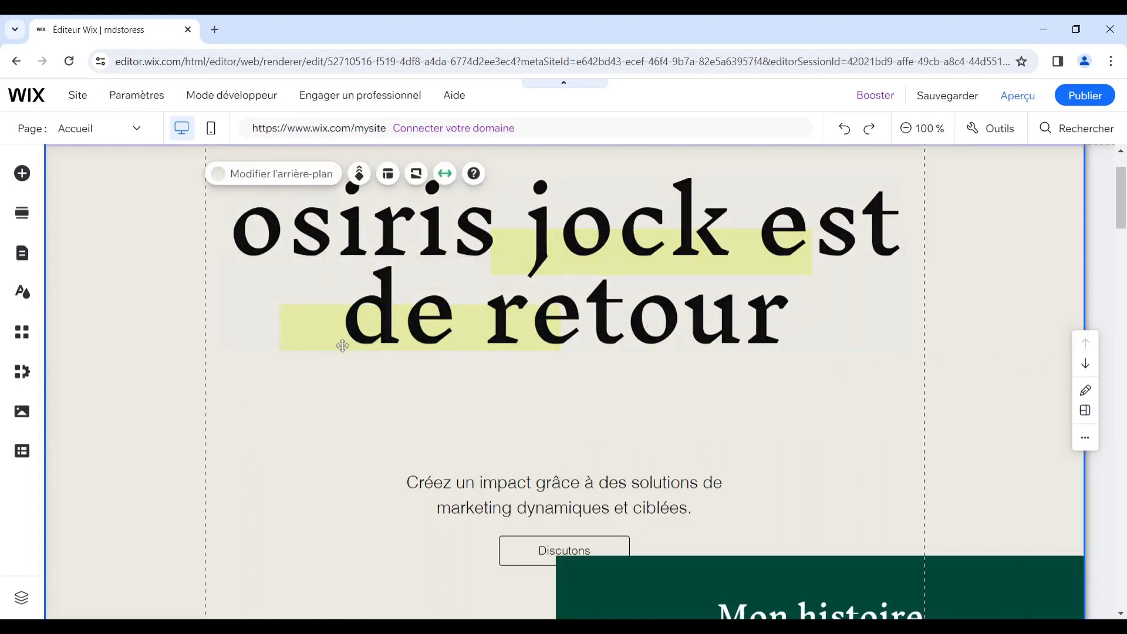
# - Clear the subtitle paragraph under the heading and remove the Discutons button
pyautogui.scroll(-5, 644, 395)
pyautogui.scroll(3, 597, 359)
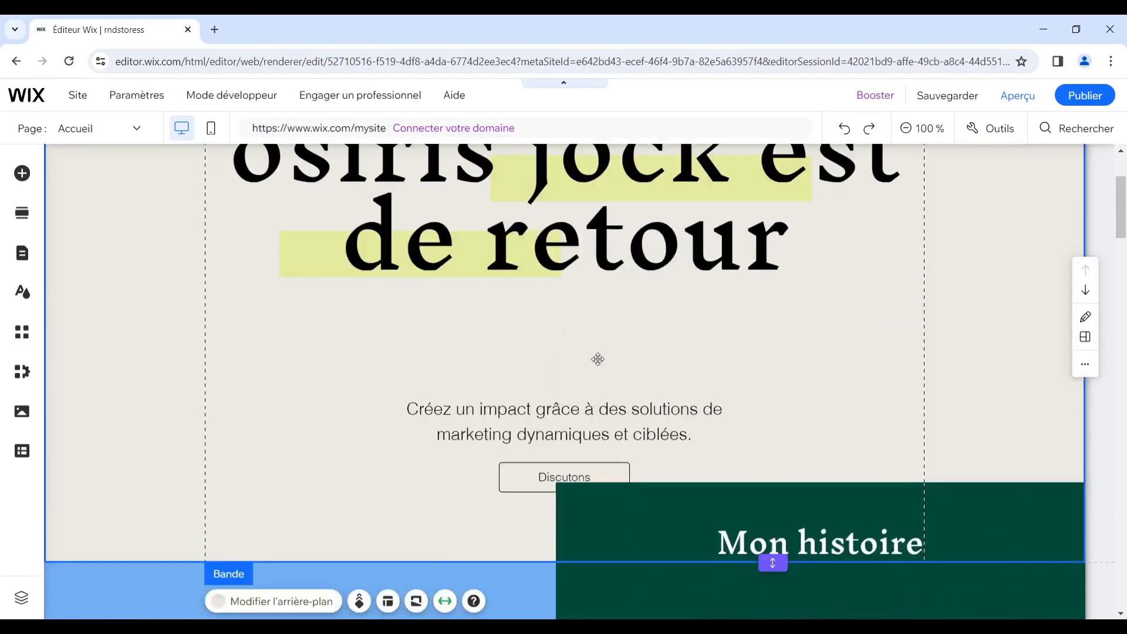
pyautogui.doubleClick(639, 405)
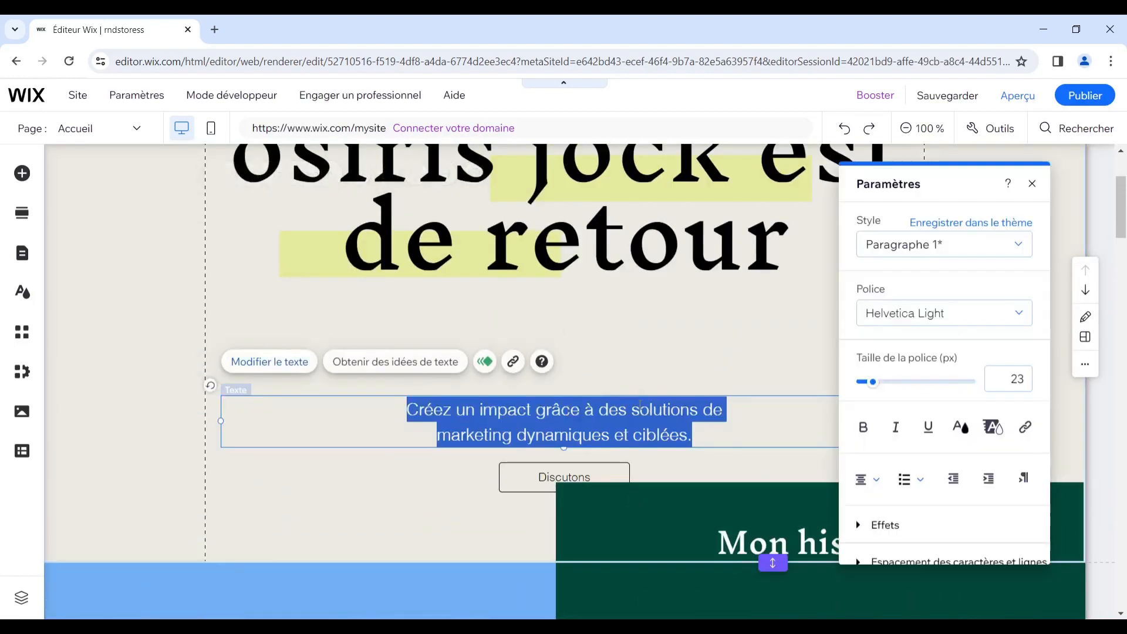
pyautogui.press('BackSpace')
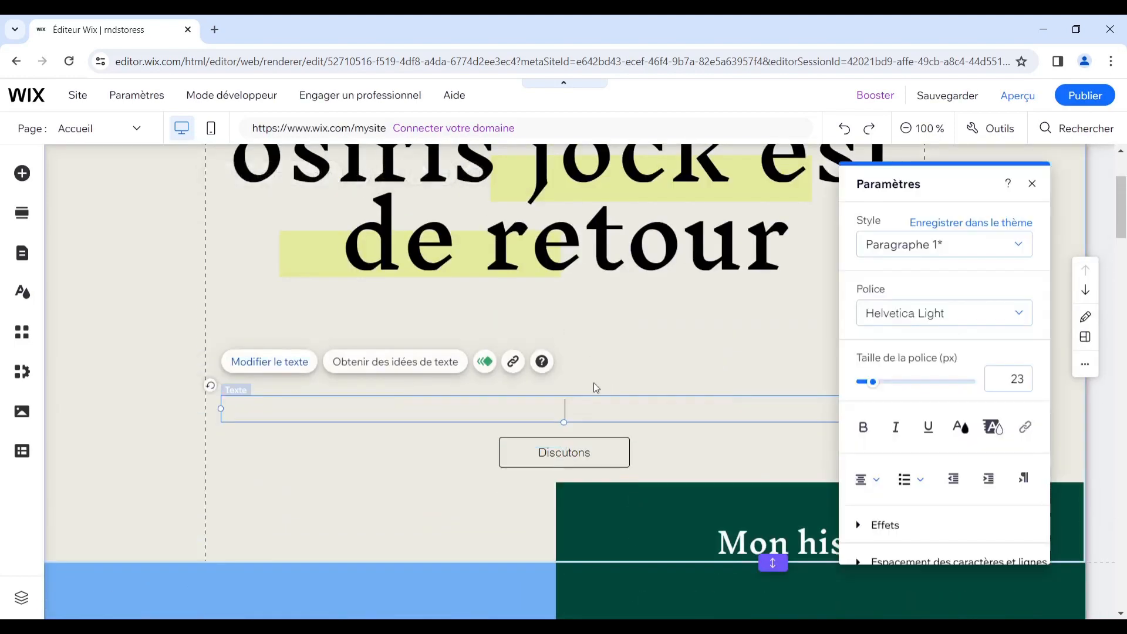
pyautogui.click(576, 454)
pyautogui.press('Delete')
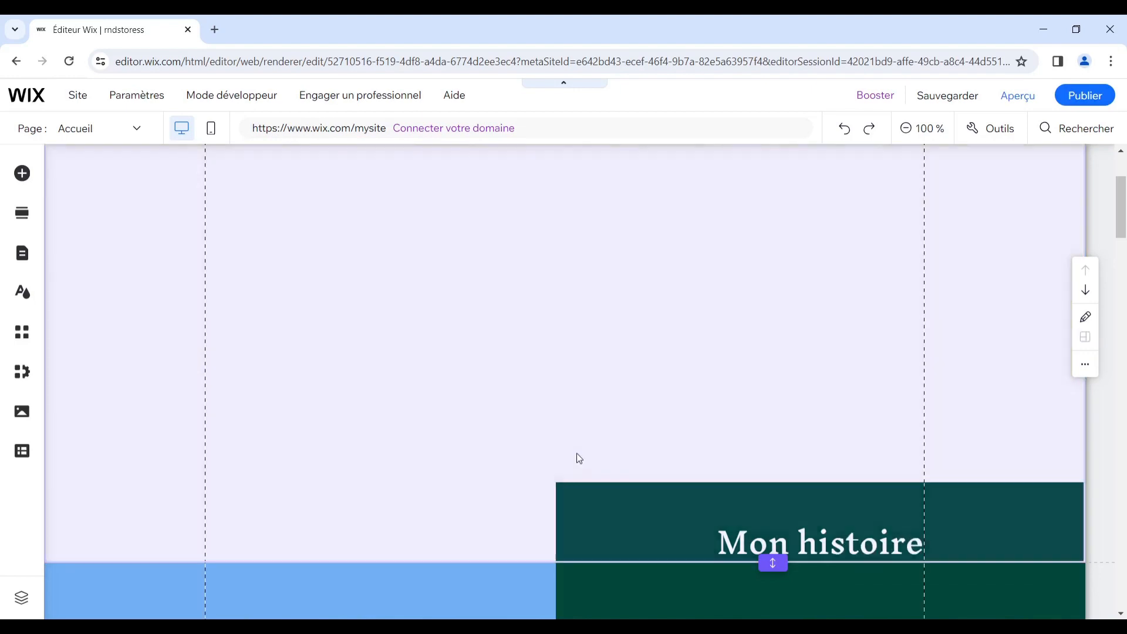
pyautogui.hotkey('ctrl', 'z')
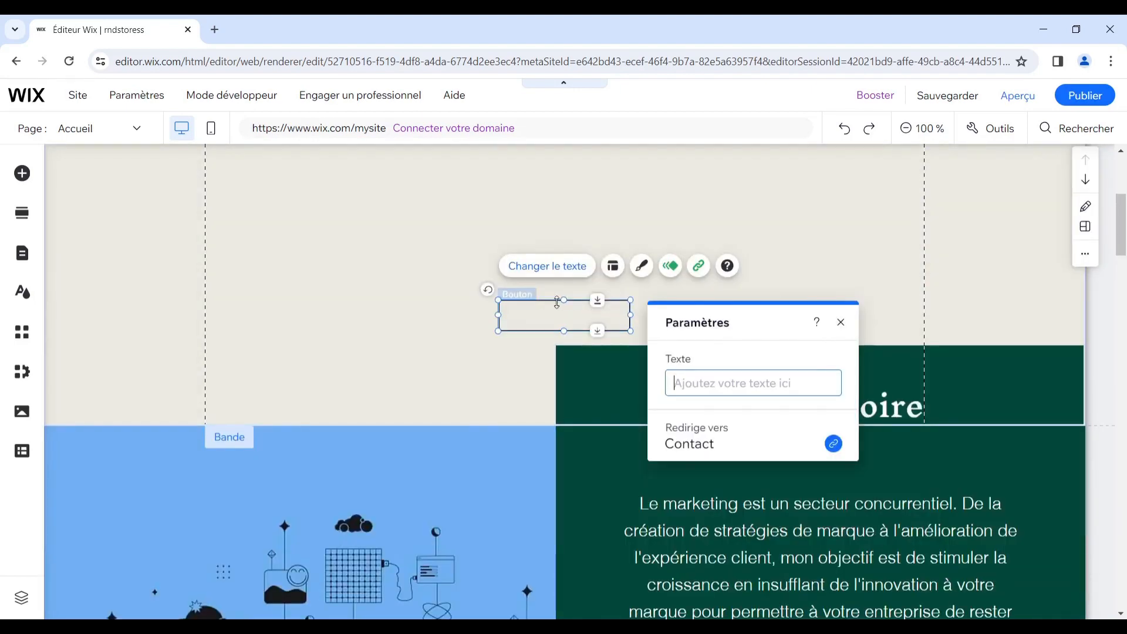
pyautogui.click(573, 315)
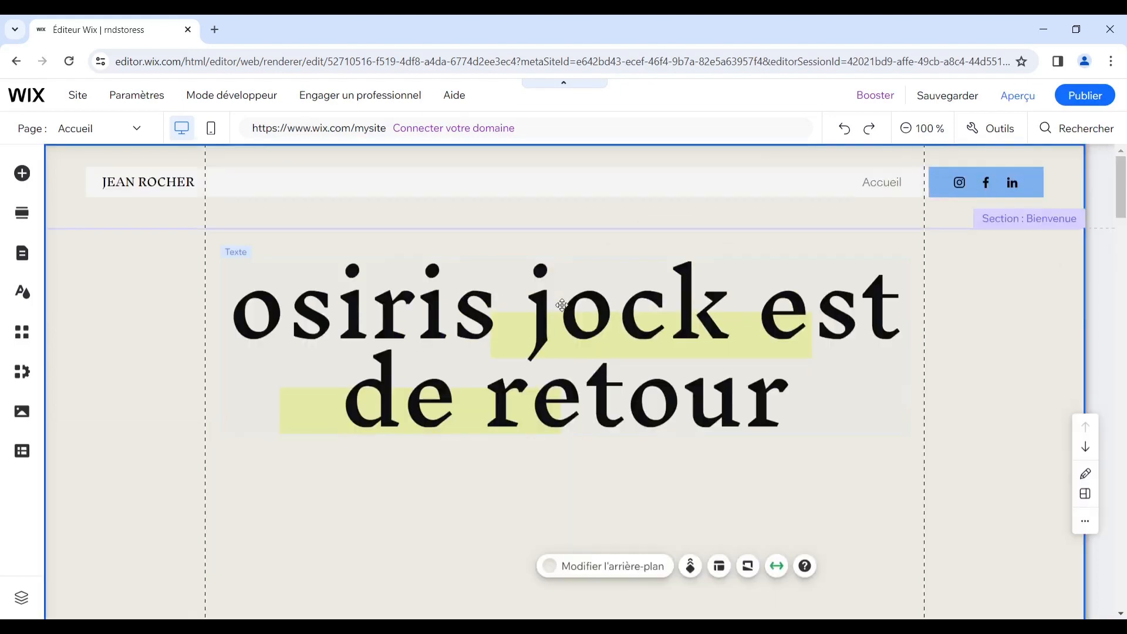
pyautogui.scroll(-3, 568, 321)
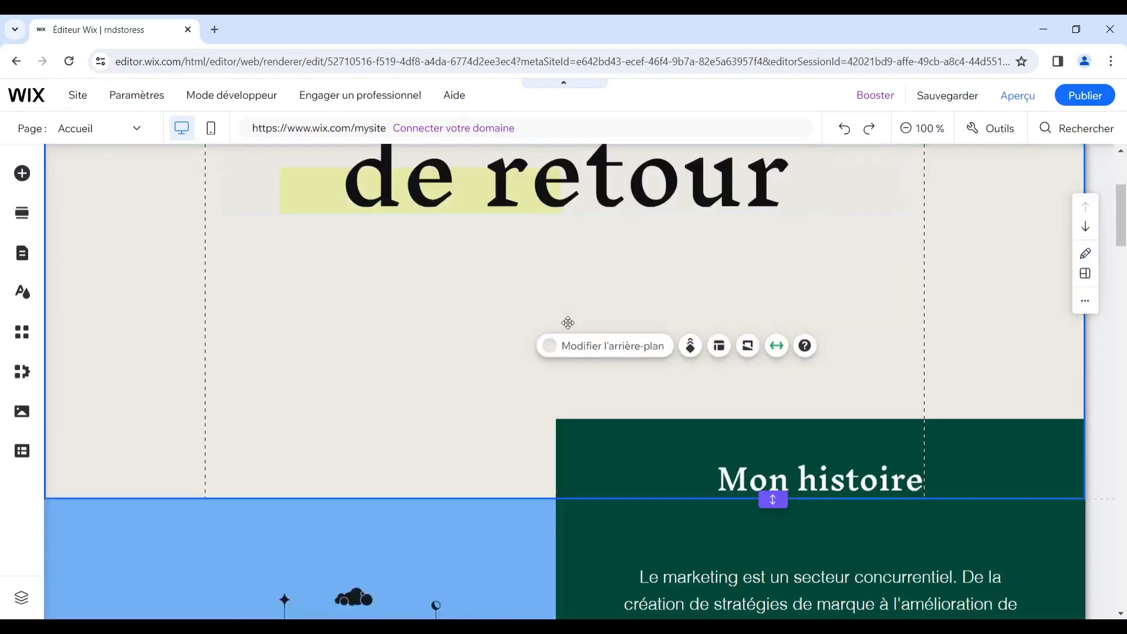
pyautogui.scroll(3, 568, 322)
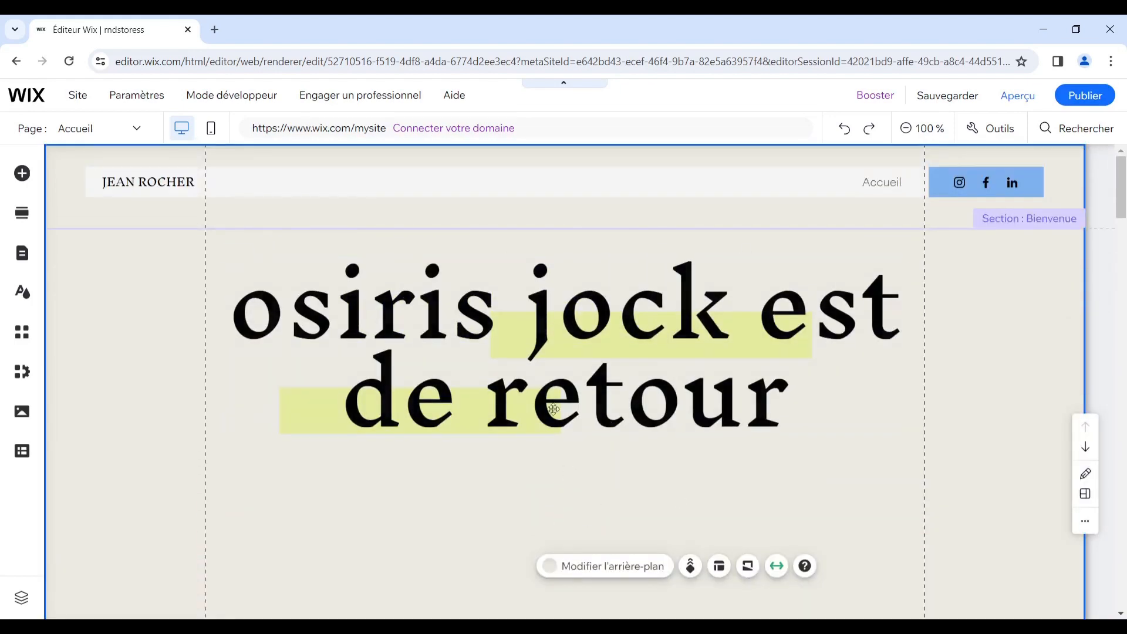
pyautogui.scroll(-4, 574, 410)
pyautogui.scroll(-1, 575, 405)
pyautogui.scroll(6, 575, 402)
pyautogui.scroll(-4, 478, 392)
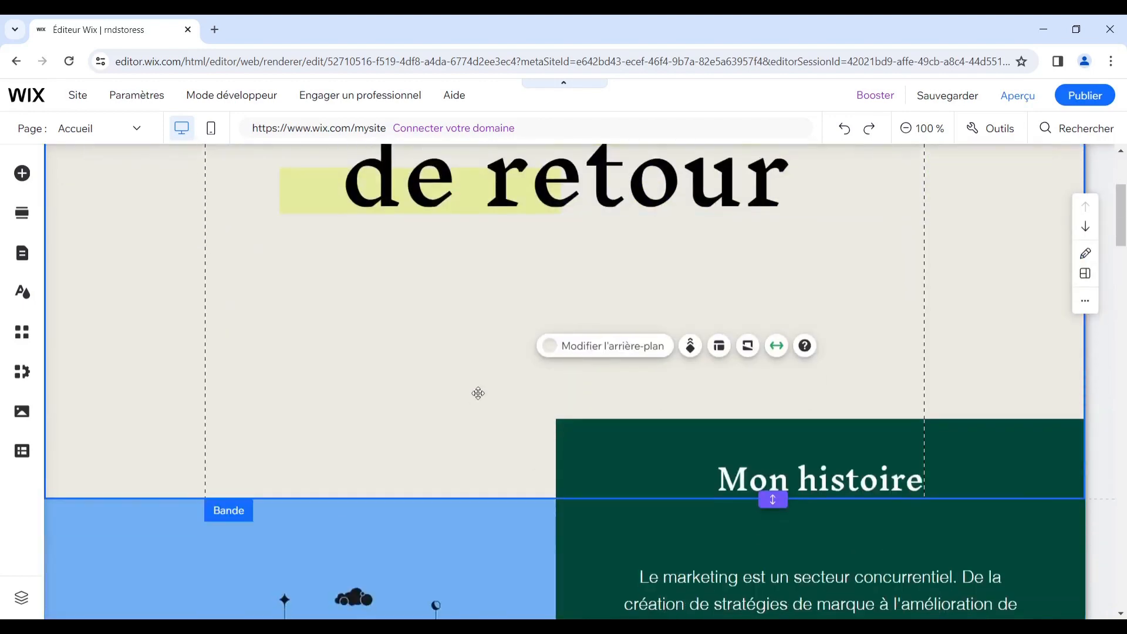
# - Browse the suggested image and video backgrounds for the welcome section's band
pyautogui.click(496, 343)
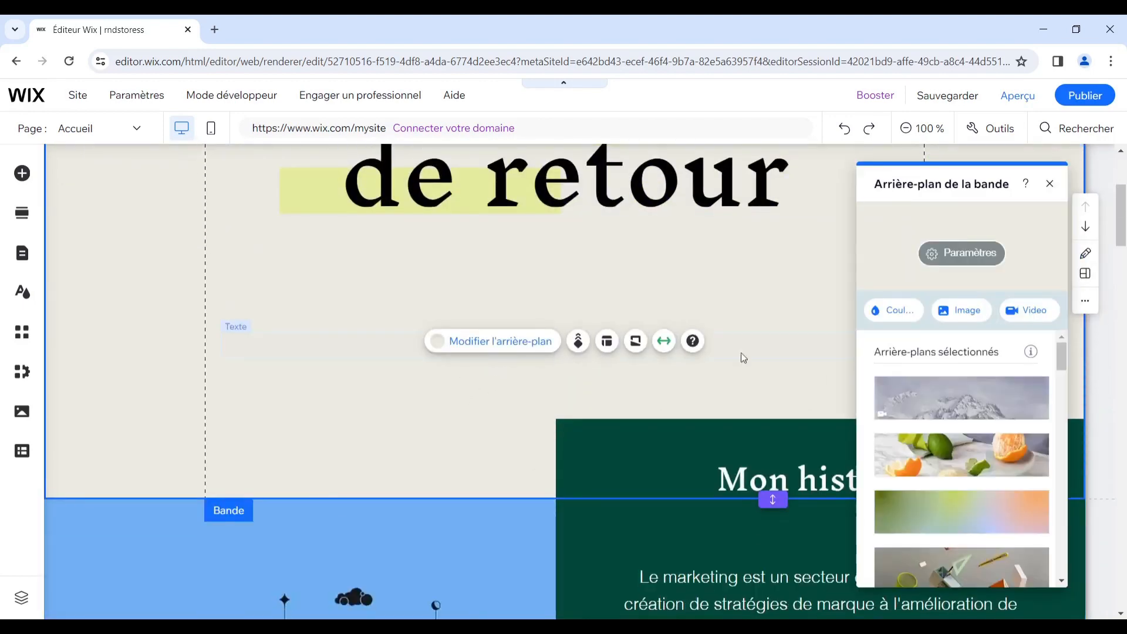
pyautogui.scroll(-2, 942, 466)
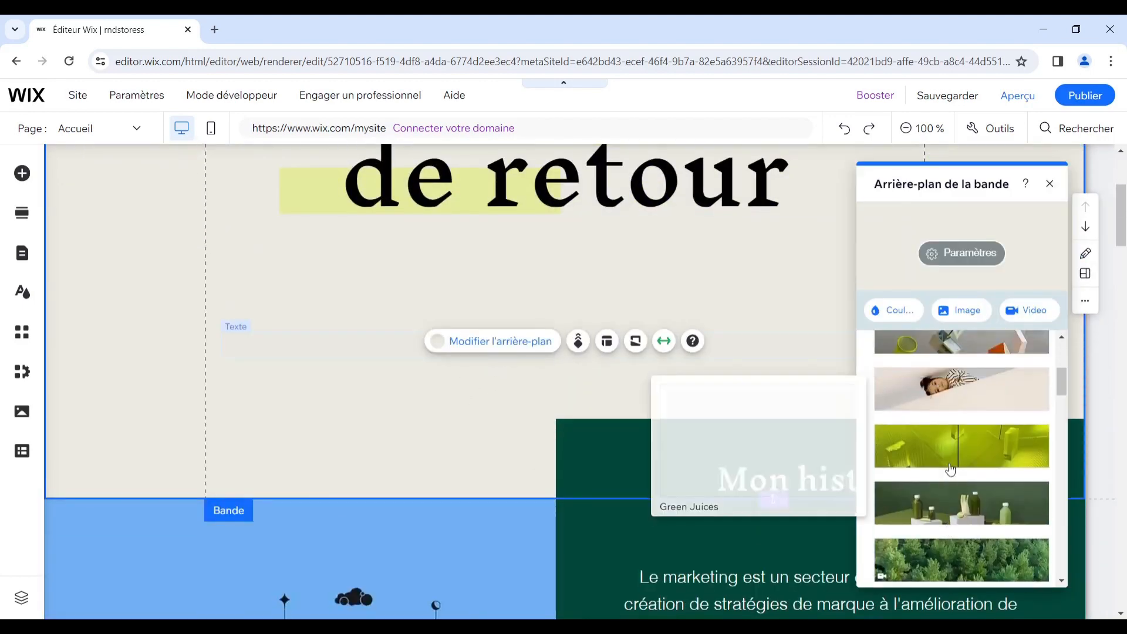
pyautogui.scroll(2, 951, 469)
pyautogui.scroll(-4, 951, 468)
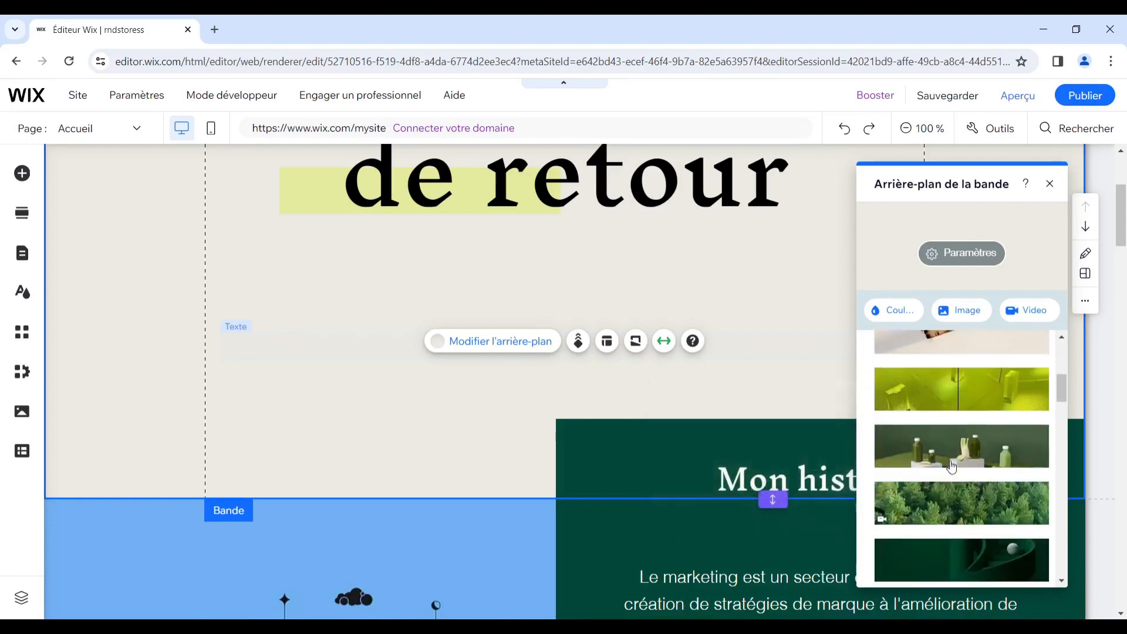
pyautogui.scroll(2, 951, 466)
pyautogui.scroll(-3, 951, 465)
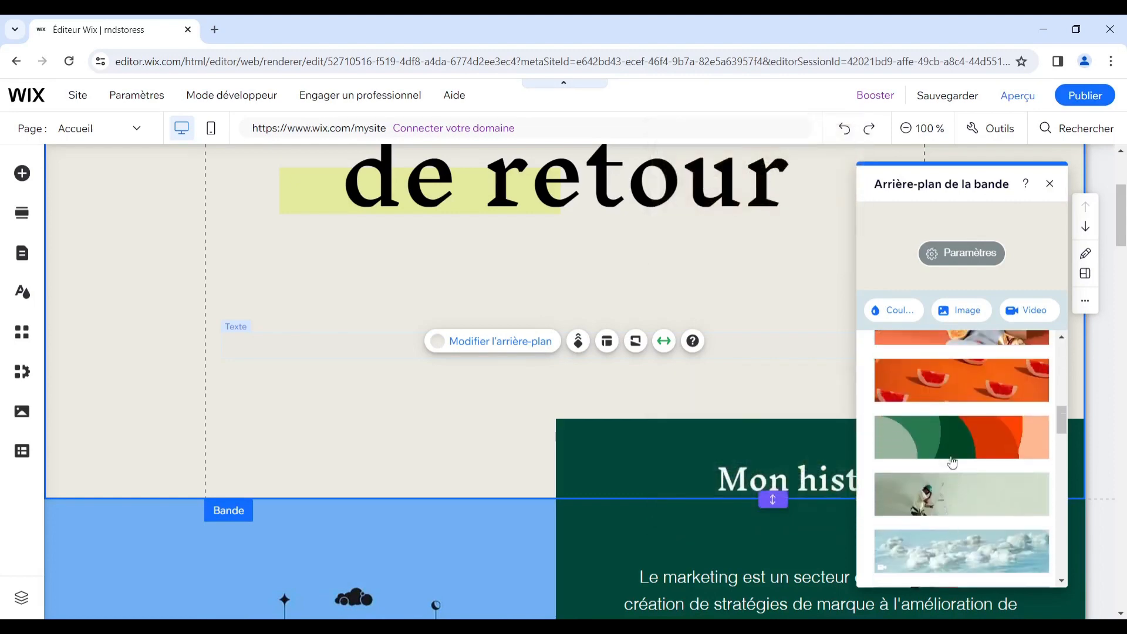
pyautogui.scroll(-10, 951, 462)
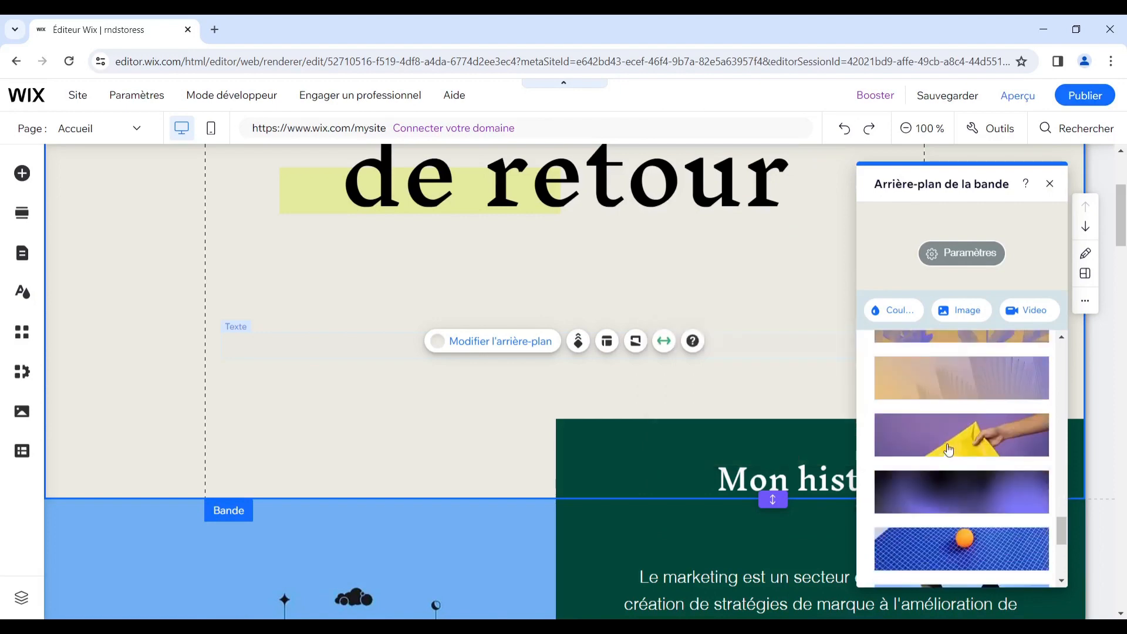
pyautogui.scroll(-1, 948, 450)
pyautogui.scroll(1, 969, 488)
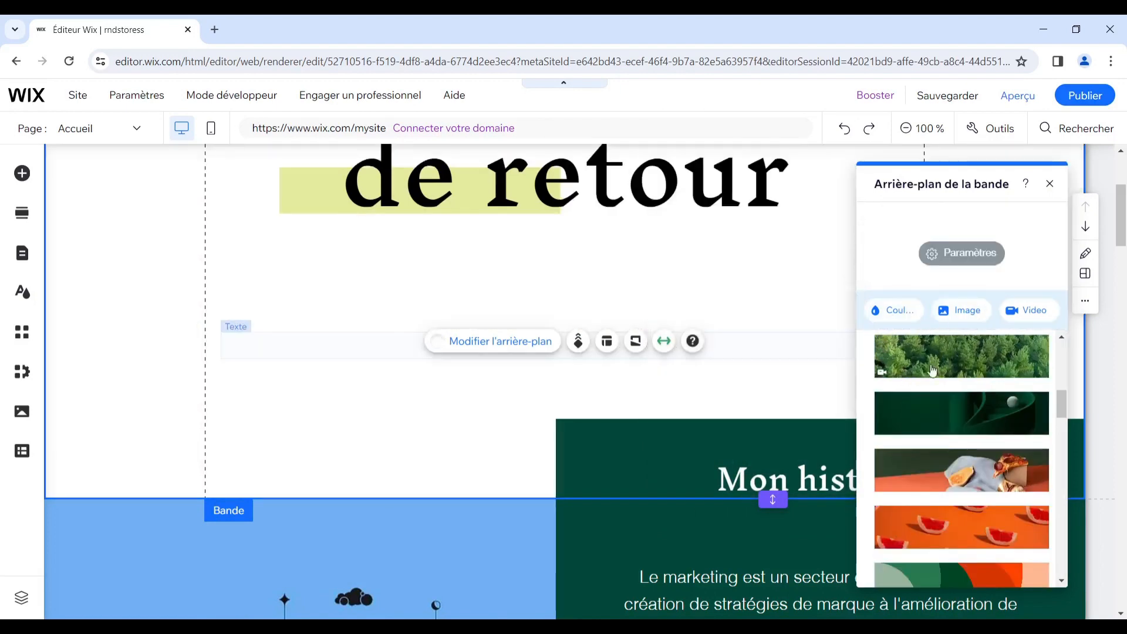
# - Set the welcome section band's background to the white theme colour, #FFFFFF
pyautogui.click(907, 320)
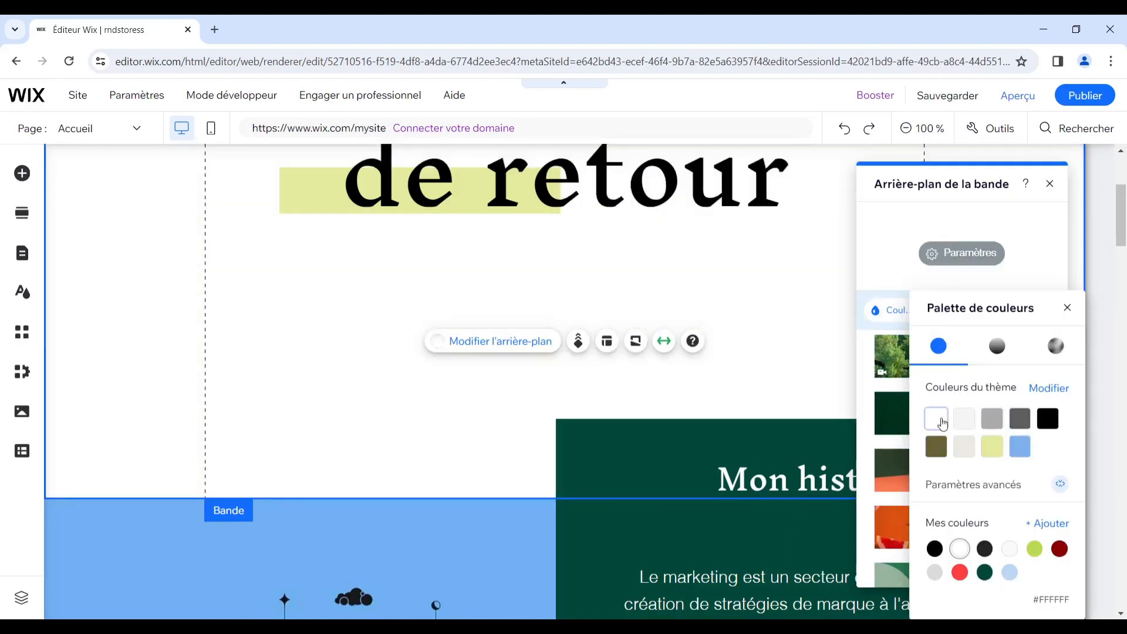
pyautogui.click(939, 420)
pyautogui.click(534, 406)
pyautogui.scroll(4, 616, 395)
pyautogui.scroll(-5, 639, 423)
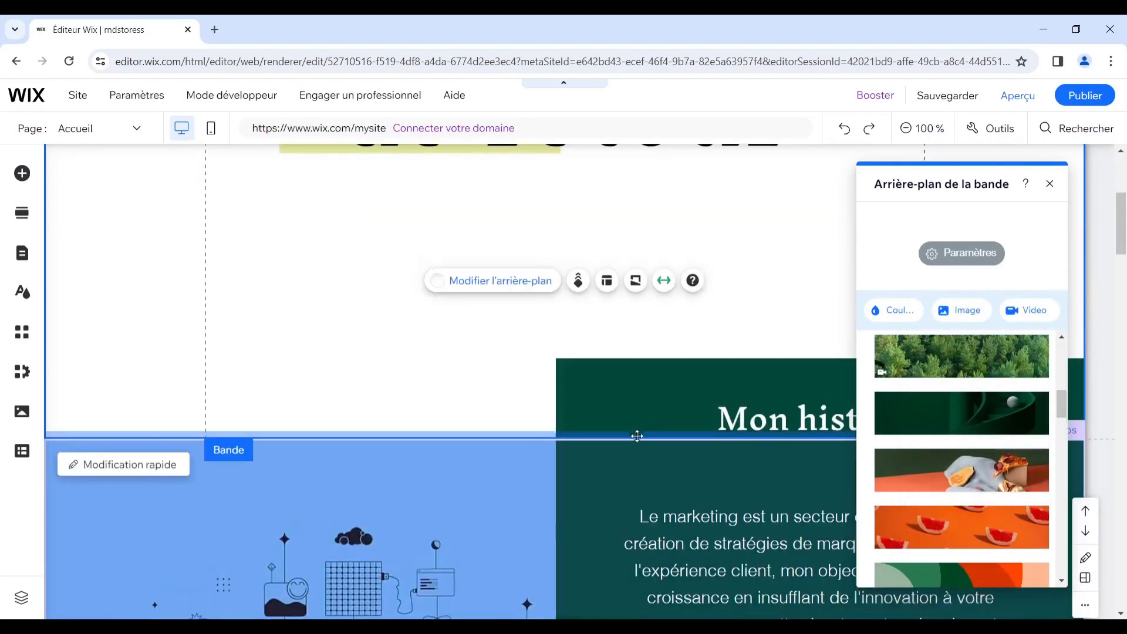
# - Replace the placeholder site name in the page header with "rndstores"
pyautogui.scroll(5, 587, 411)
pyautogui.click(193, 215)
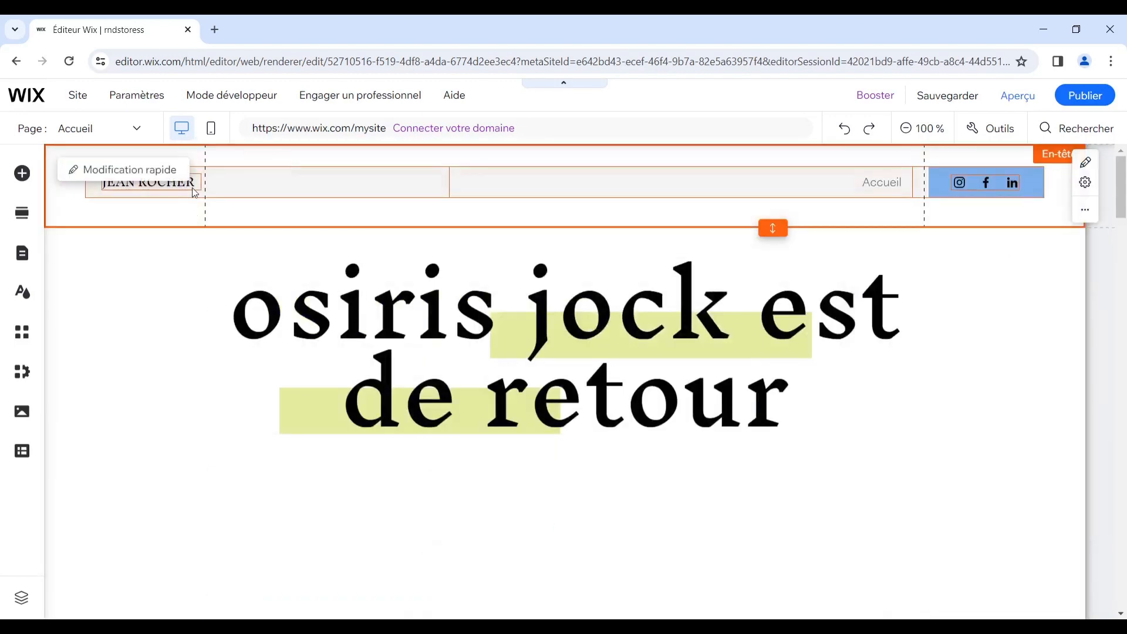
pyautogui.click(195, 191)
pyautogui.doubleClick(194, 188)
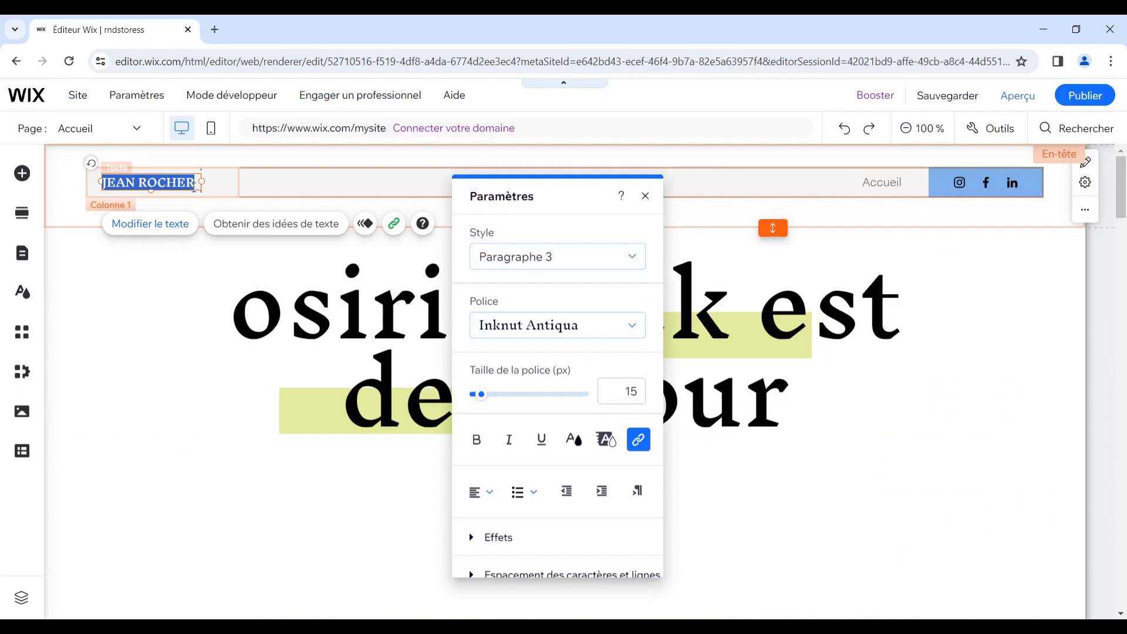
pyautogui.write('rnd')
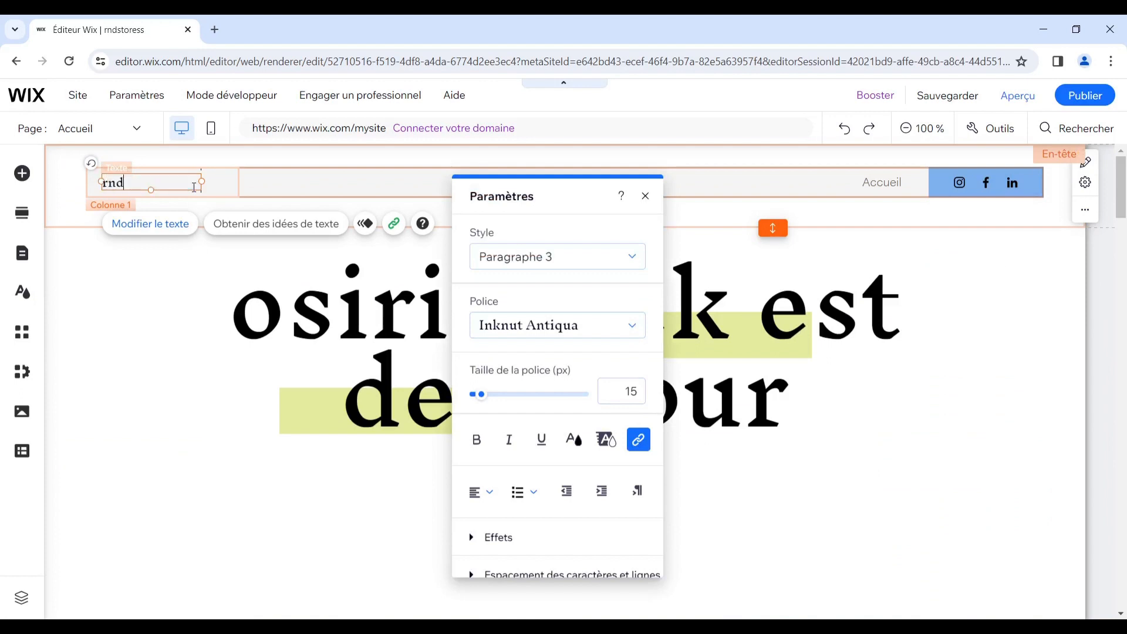
pyautogui.write('stores')
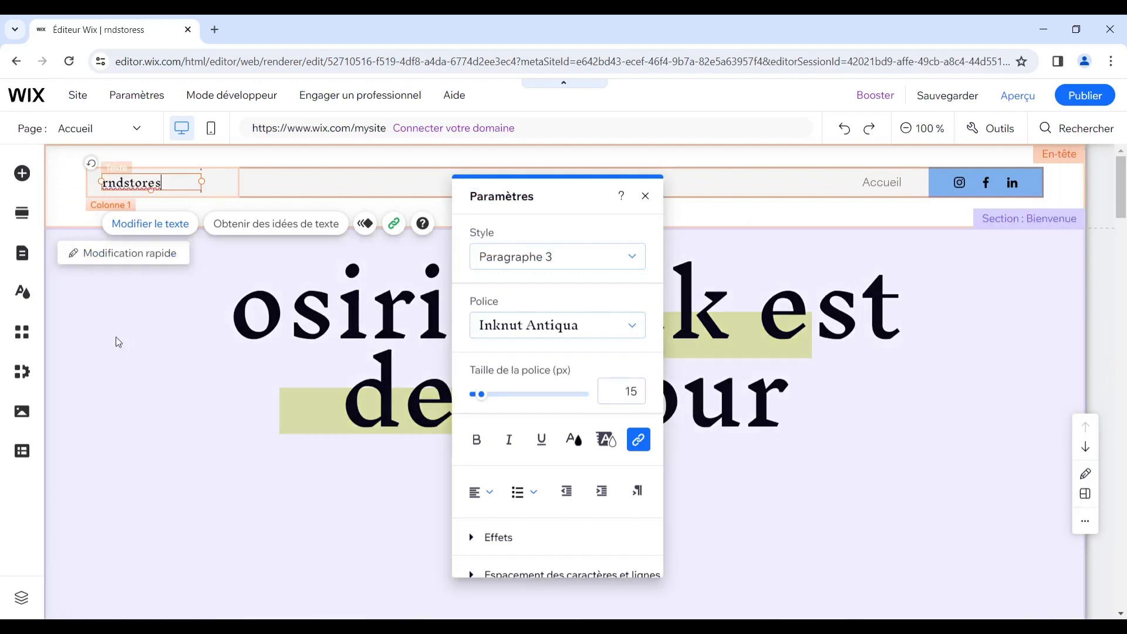
pyautogui.click(103, 312)
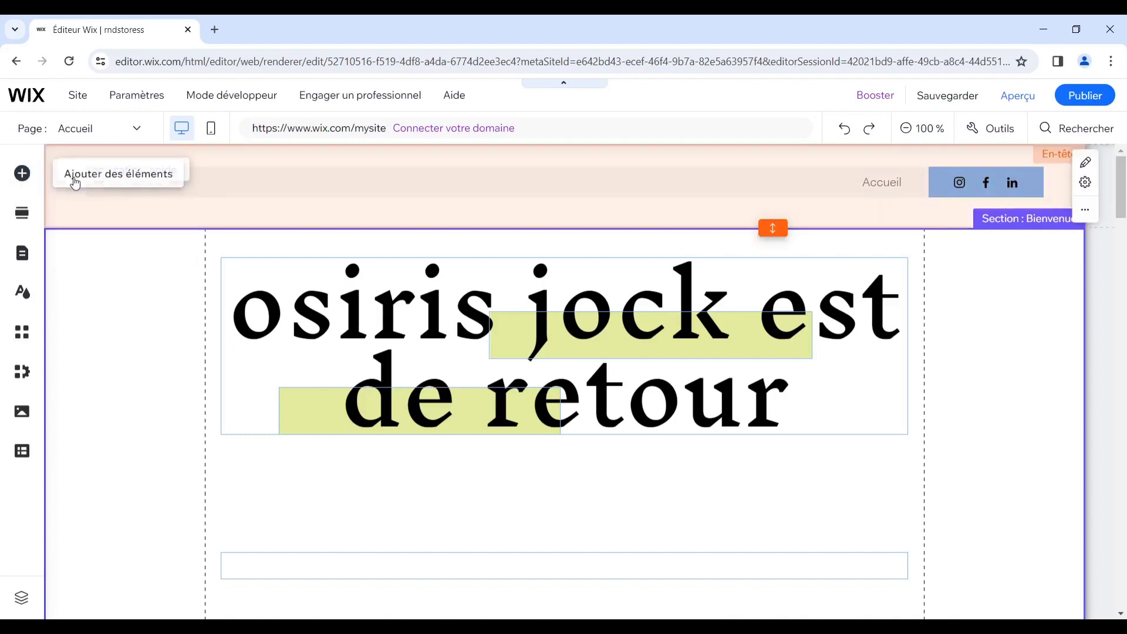
pyautogui.click(23, 173)
pyautogui.click(99, 259)
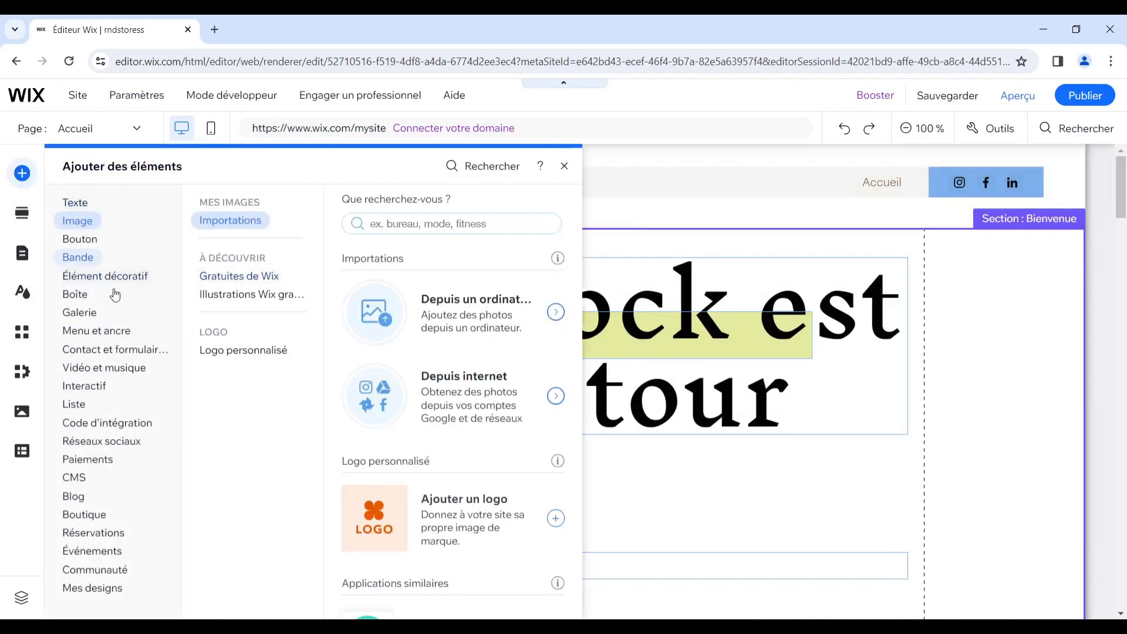
pyautogui.click(99, 440)
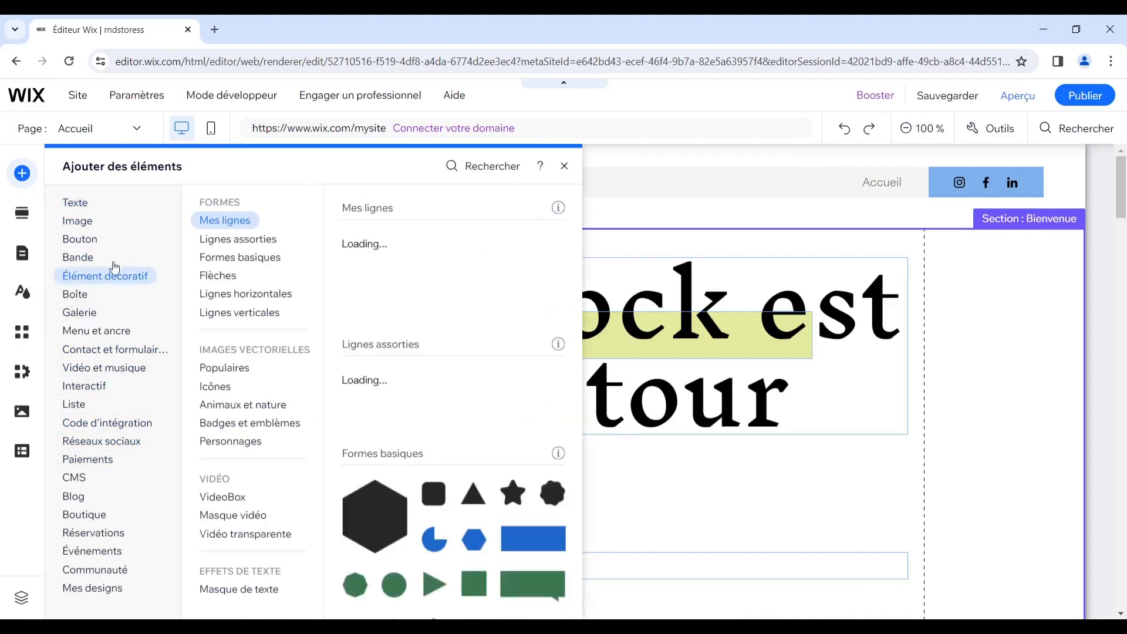
pyautogui.moveTo(81, 221)
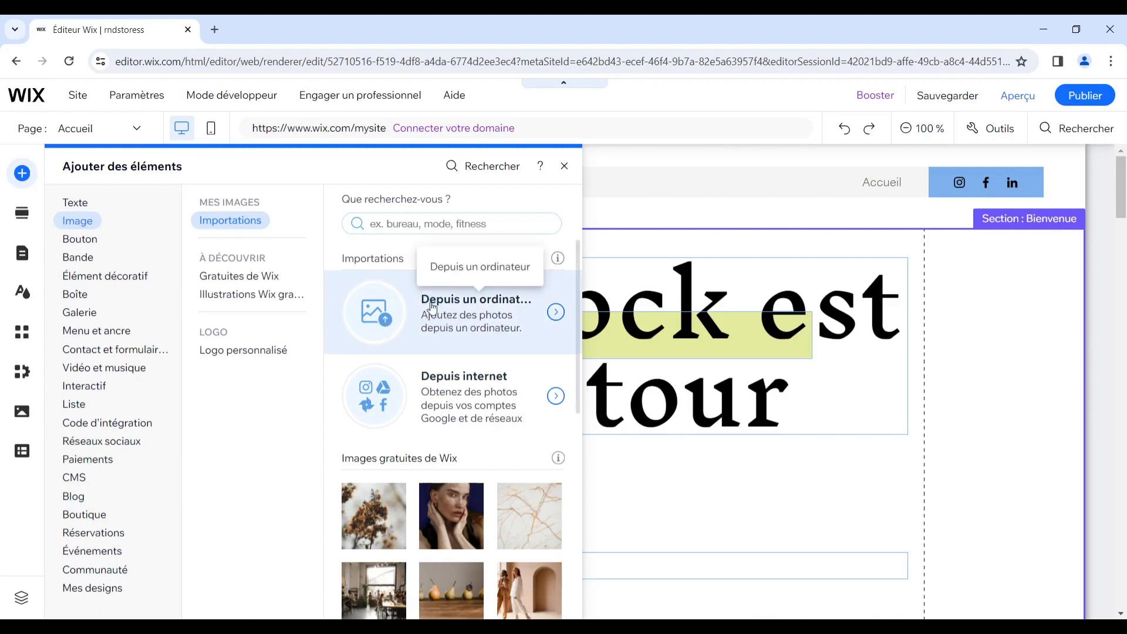
pyautogui.click(381, 336)
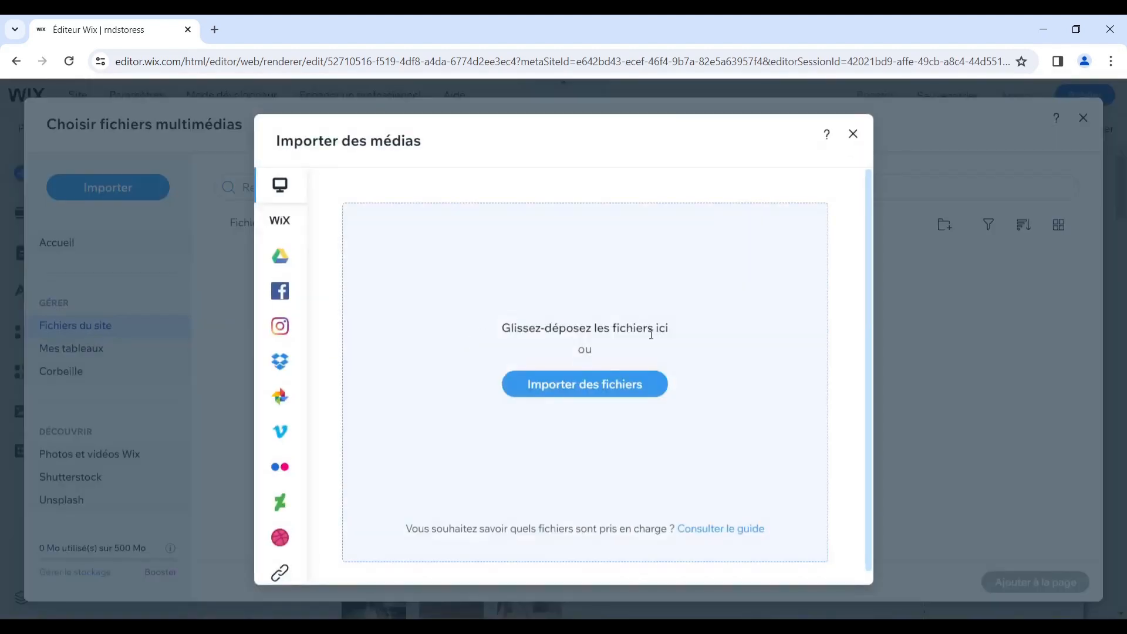
pyautogui.click(571, 386)
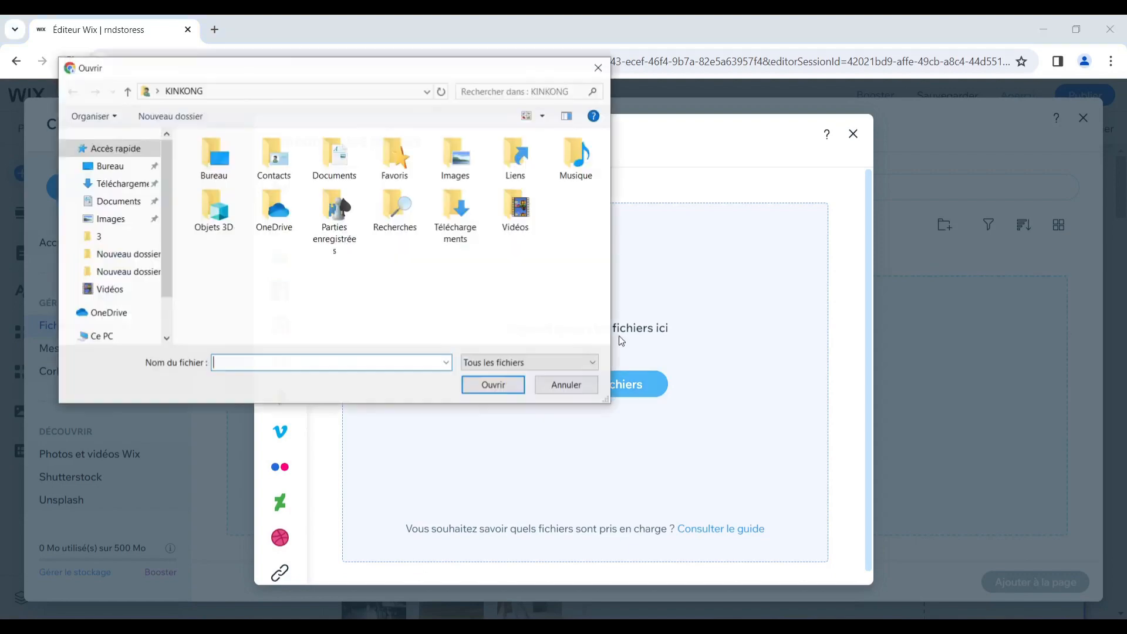
pyautogui.click(598, 68)
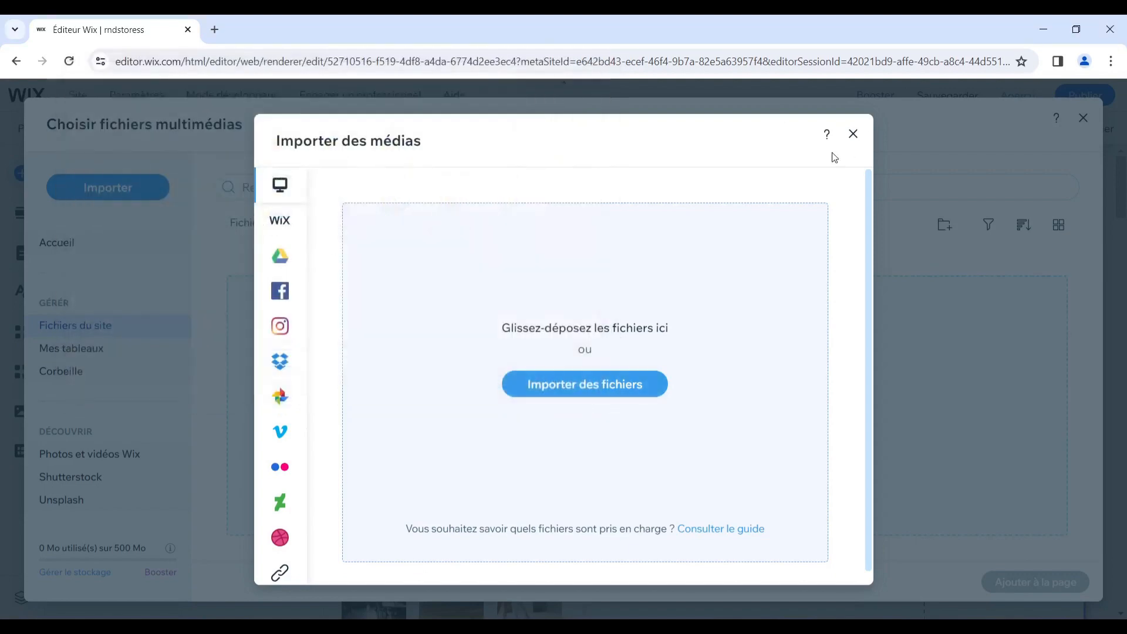
pyautogui.click(853, 133)
# - Delete the green "Mon histoire" box and the whole À propos section with the blue illustration
pyautogui.scroll(-1, 572, 385)
pyautogui.scroll(4, 572, 385)
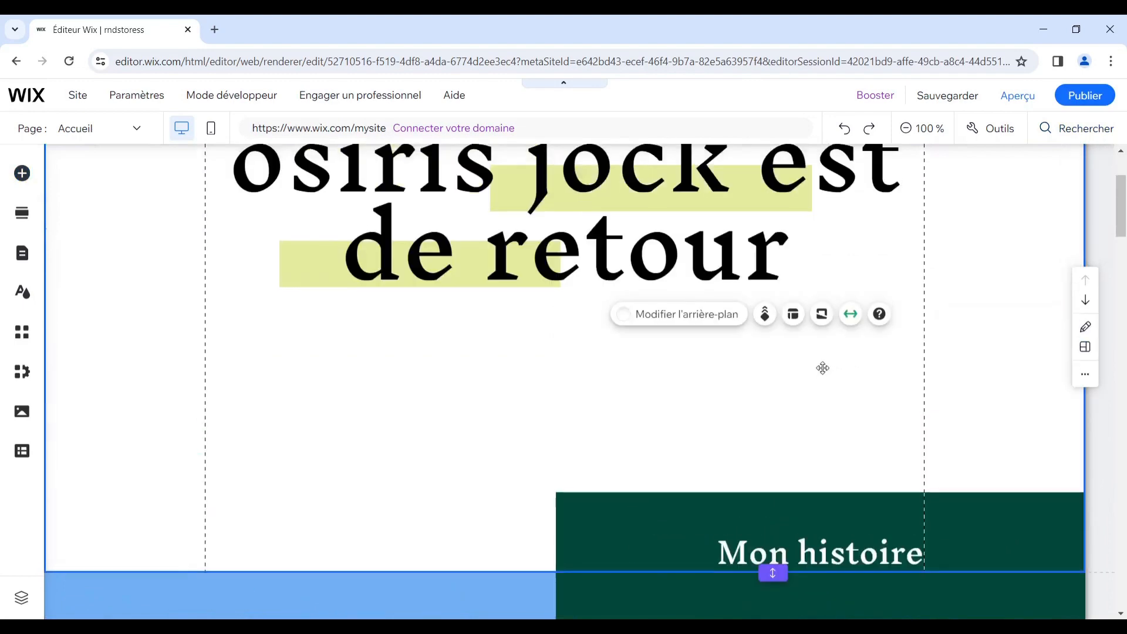
pyautogui.scroll(-6, 821, 367)
pyautogui.scroll(3, 746, 405)
pyautogui.scroll(-5, 745, 401)
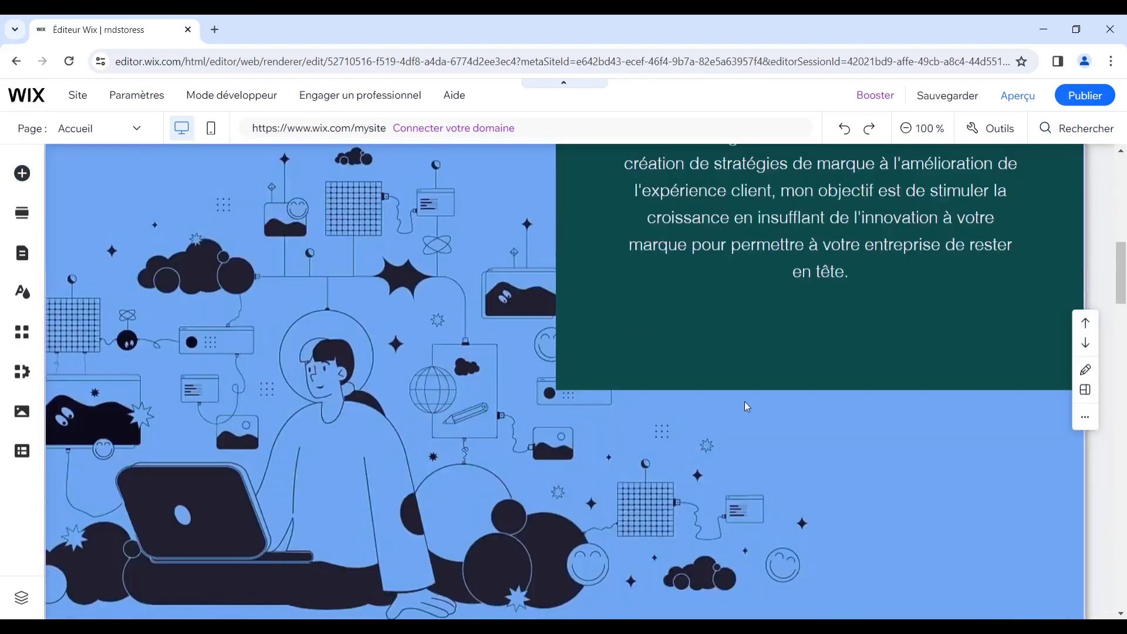
pyautogui.scroll(5, 763, 405)
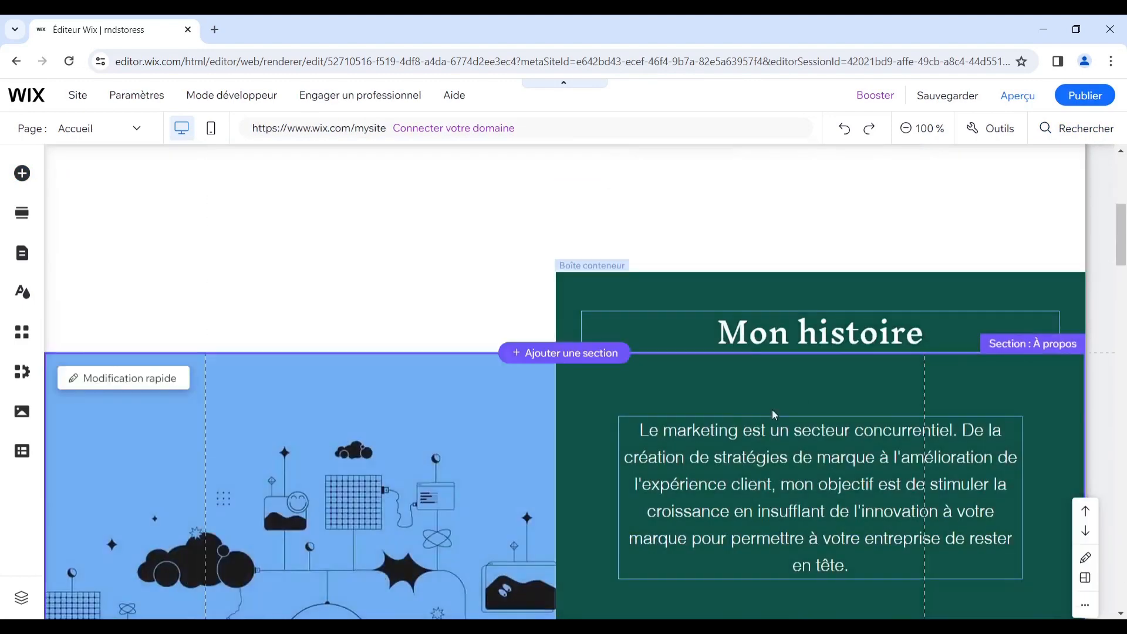
pyautogui.scroll(3, 734, 434)
pyautogui.scroll(-10, 668, 473)
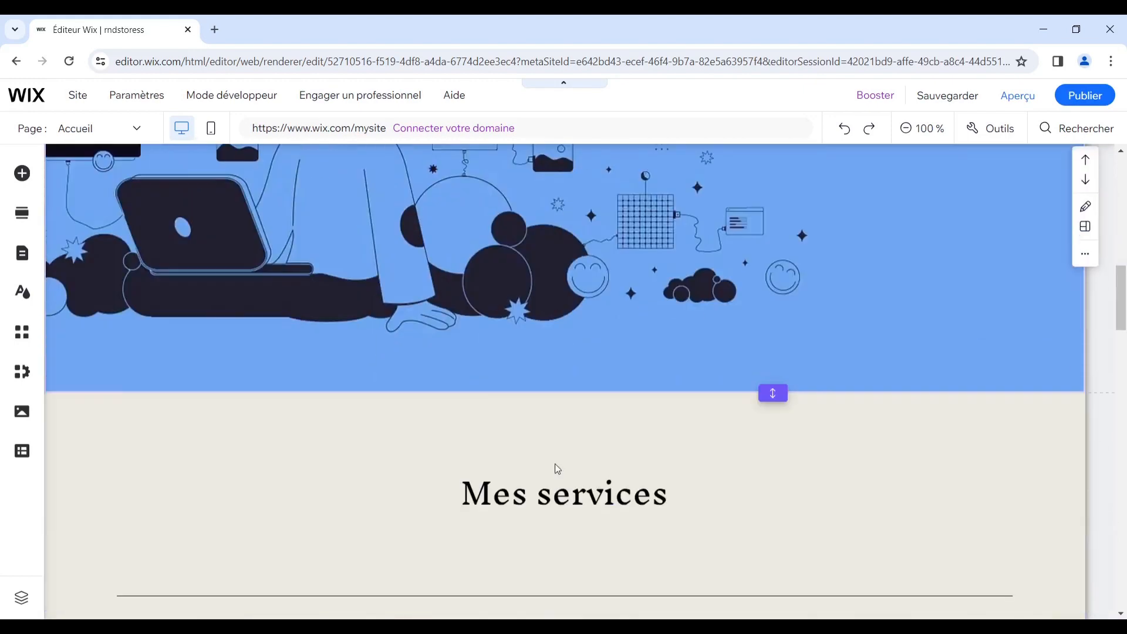
pyautogui.scroll(2, 563, 455)
pyautogui.scroll(5, 575, 446)
pyautogui.scroll(-5, 577, 434)
pyautogui.scroll(5, 545, 446)
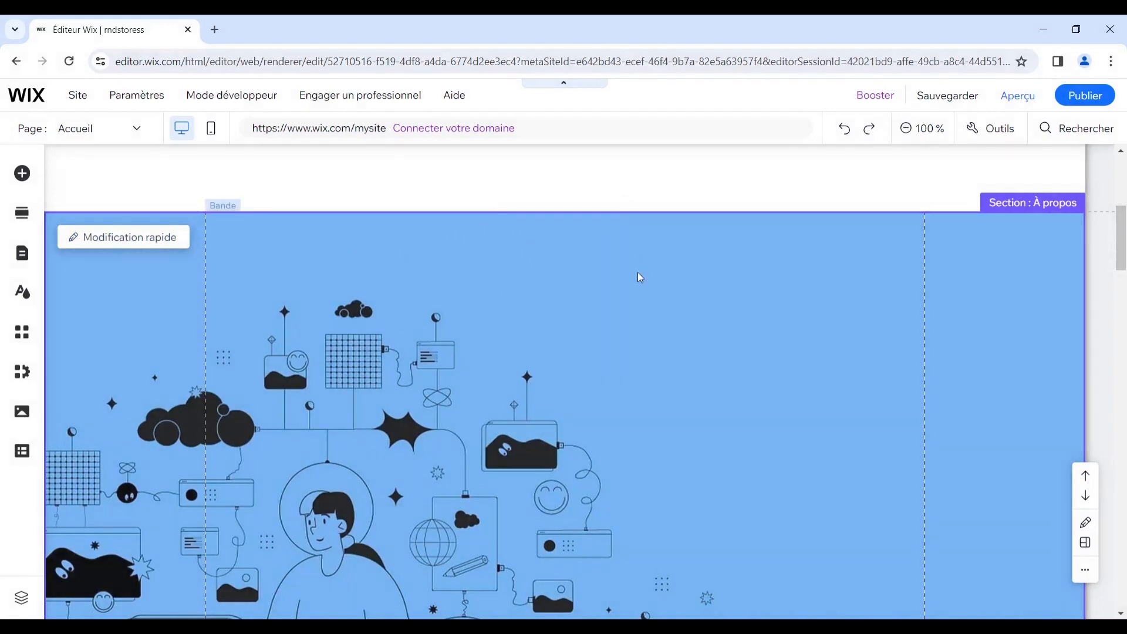
pyautogui.scroll(10, 568, 406)
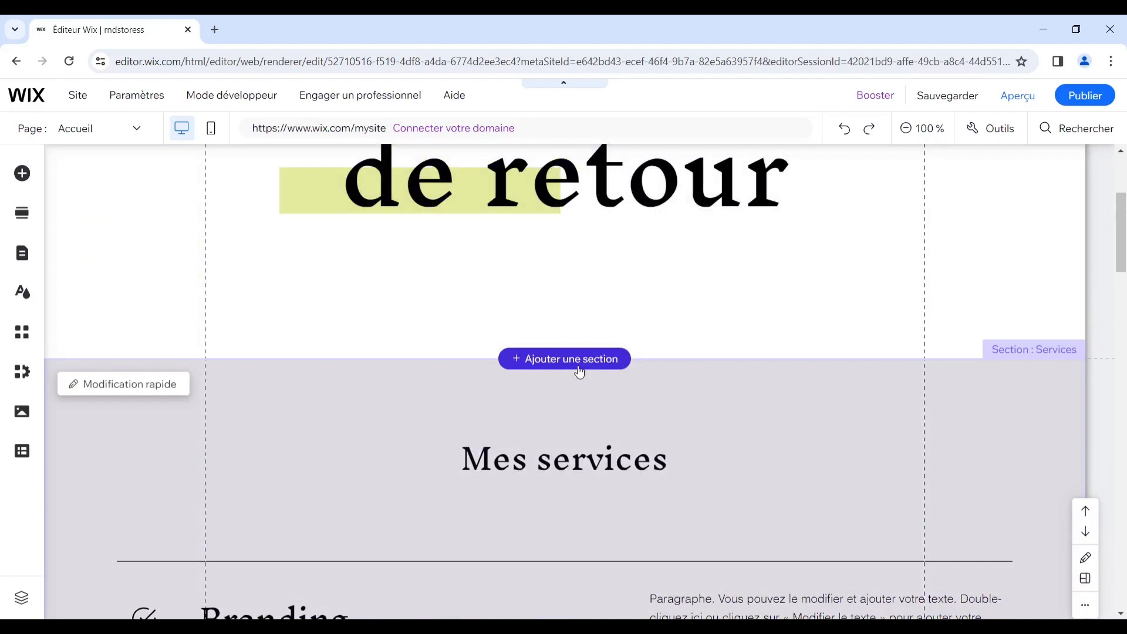
# - Add the "Promouvoir la croissance" Bienvenue section with the dune photo between the welcome and Services sections
pyautogui.click(578, 369)
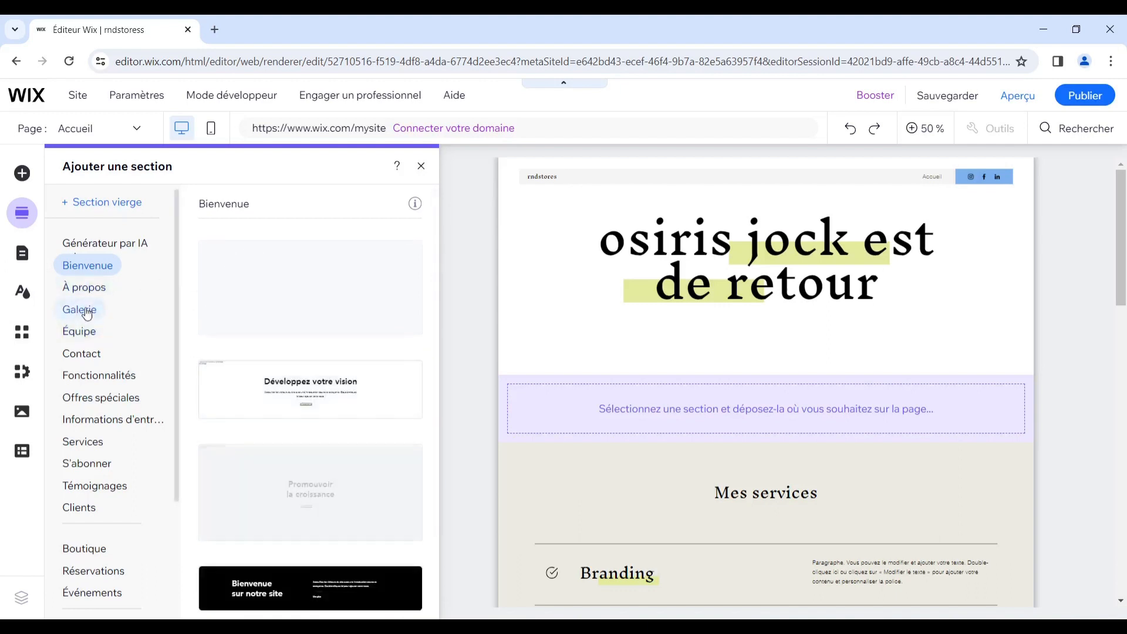
pyautogui.scroll(-2, 312, 413)
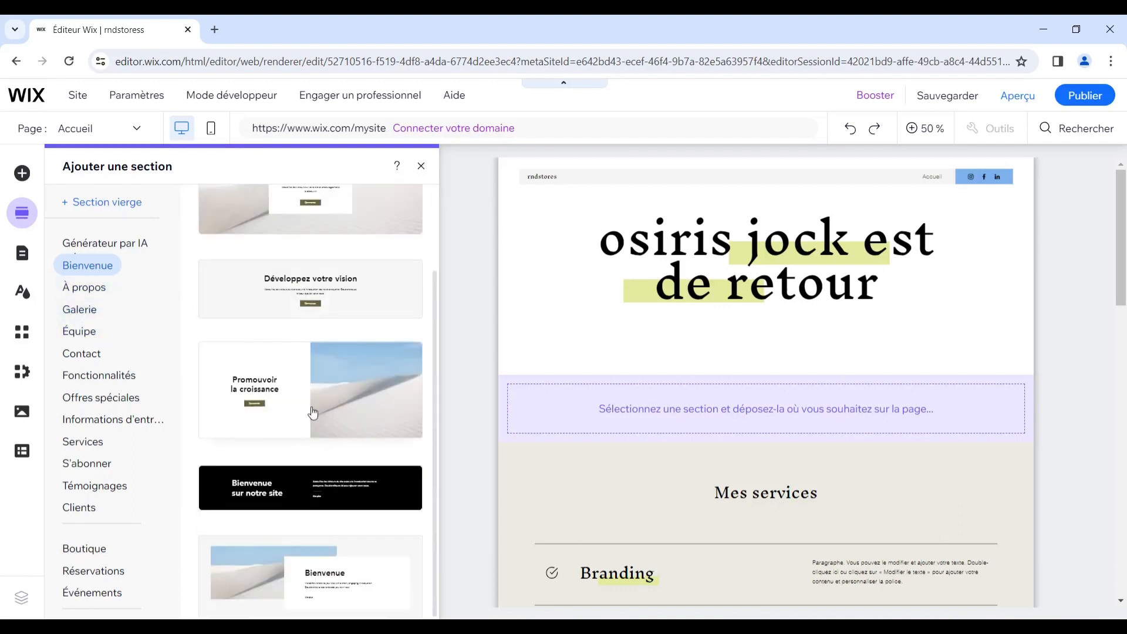
pyautogui.click(347, 405)
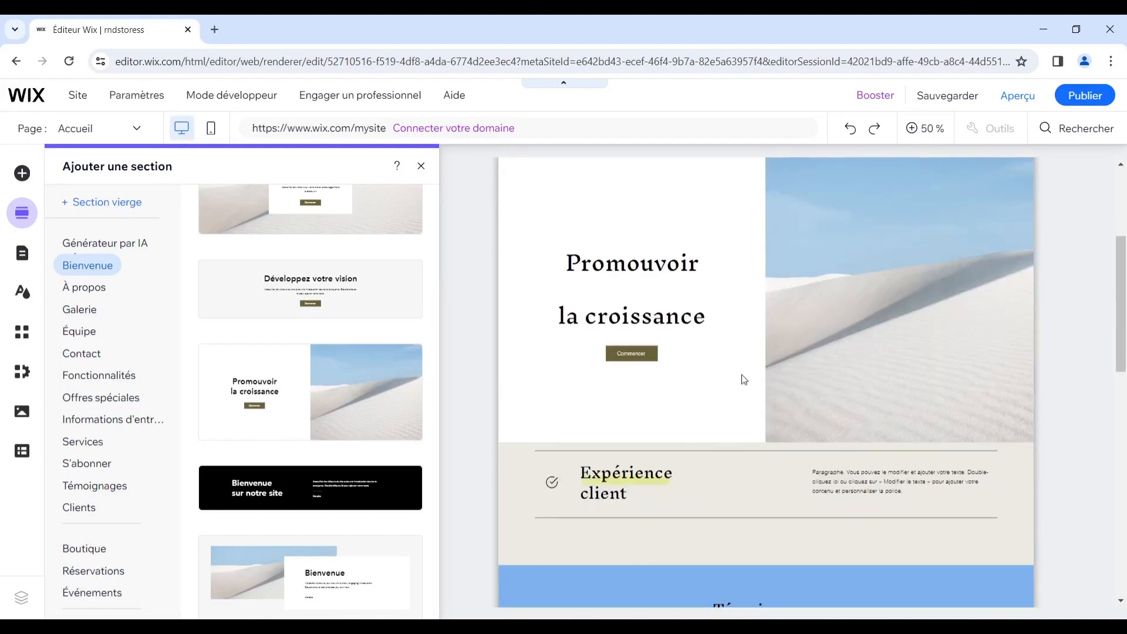
pyautogui.click(421, 166)
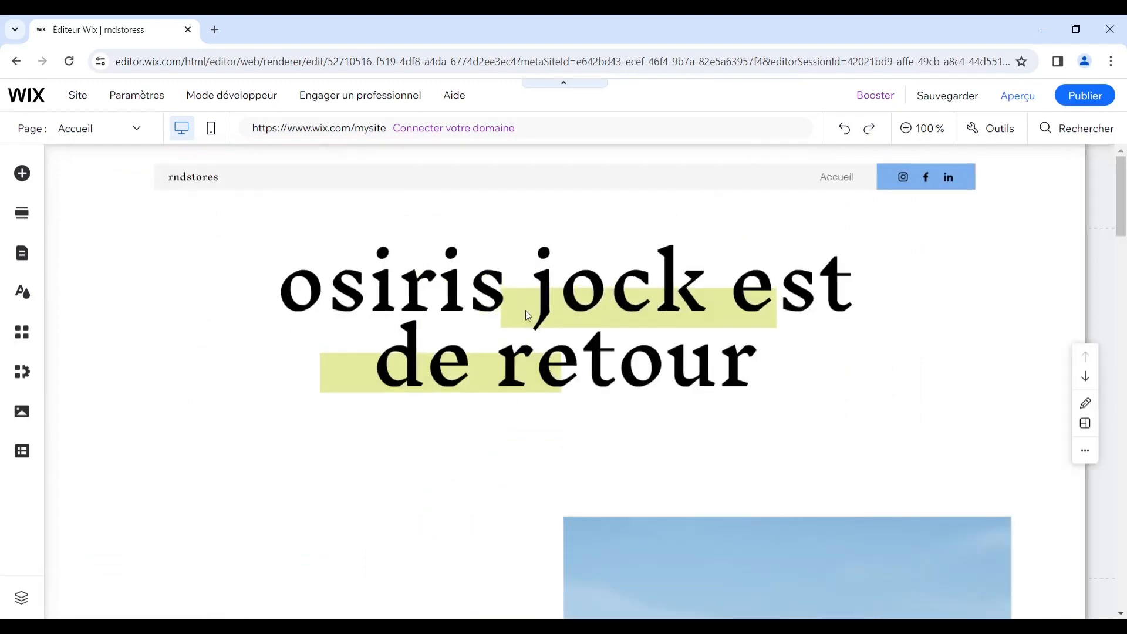
# - Replace the new section's dune photo background with the uploaded image pexels-melvin-buezo-2529148 from the Téléchargements folder
pyautogui.scroll(-3, 528, 327)
pyautogui.scroll(3, 800, 340)
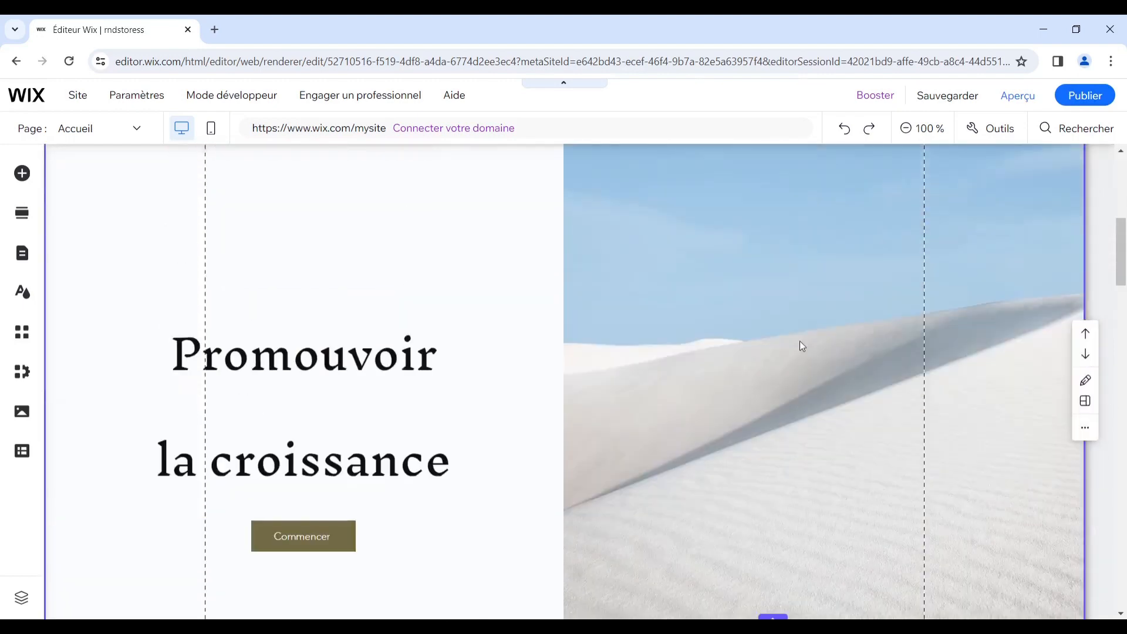
pyautogui.click(758, 347)
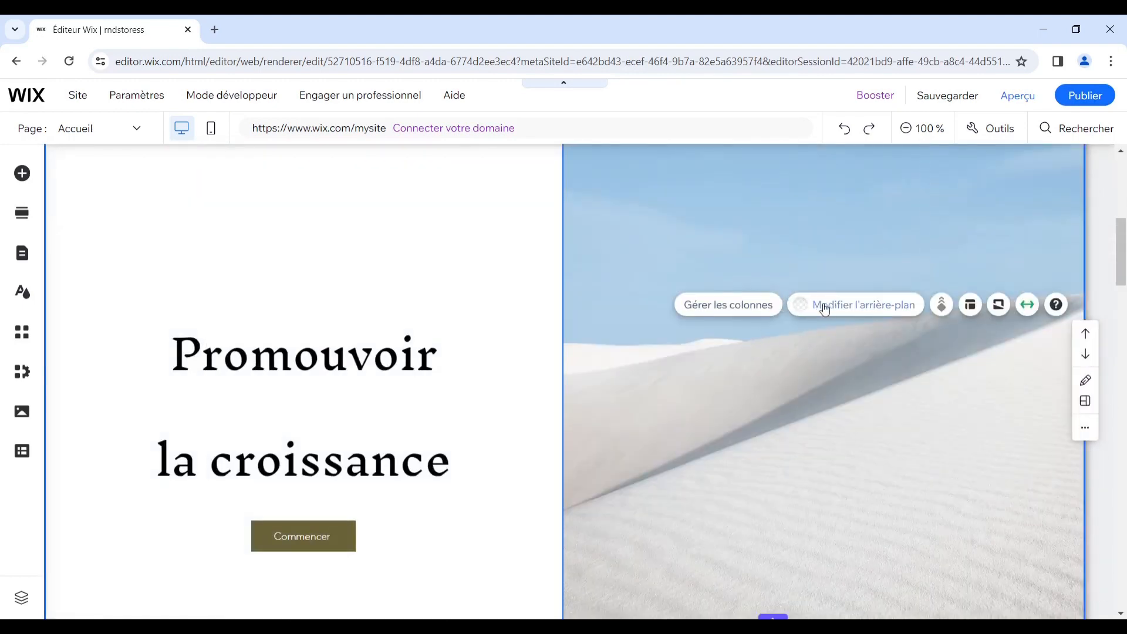
pyautogui.click(857, 315)
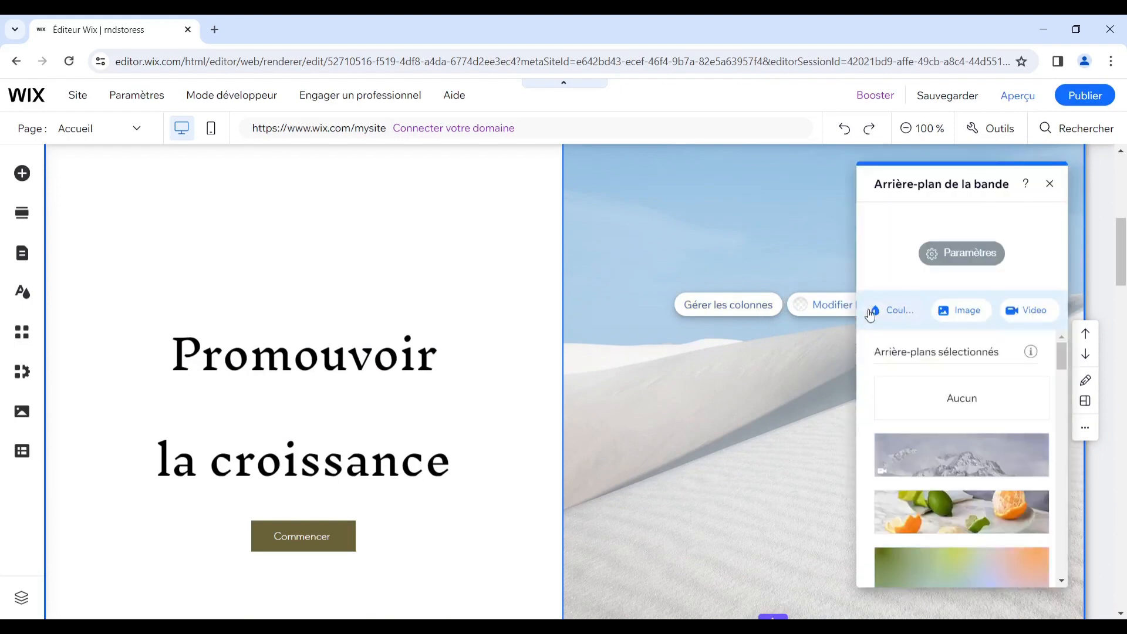
pyautogui.click(952, 314)
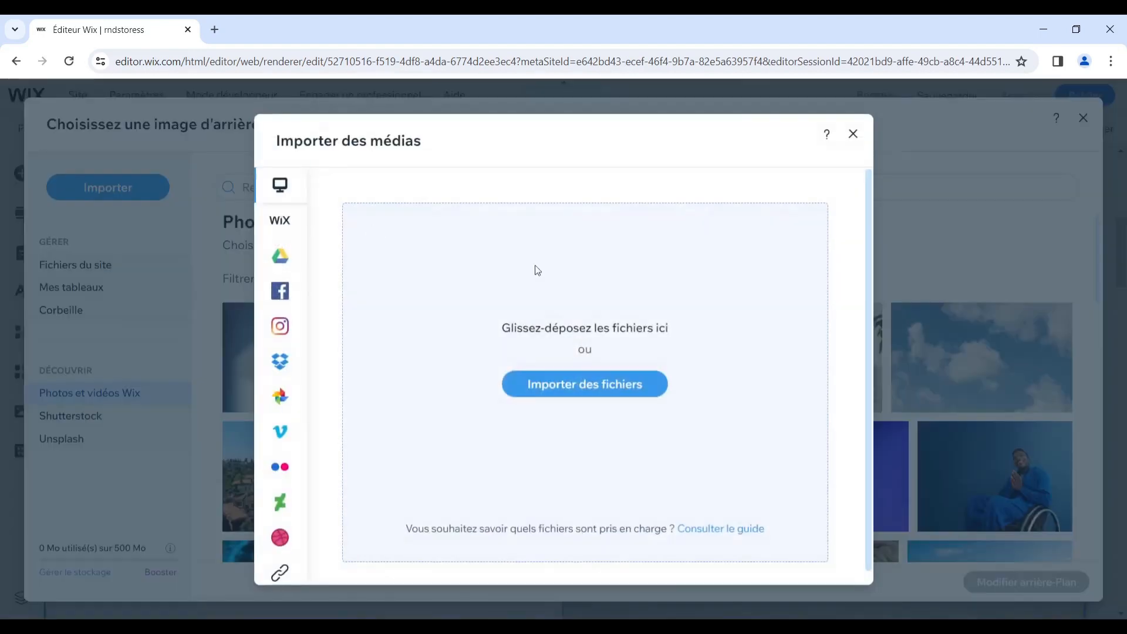
pyautogui.click(541, 388)
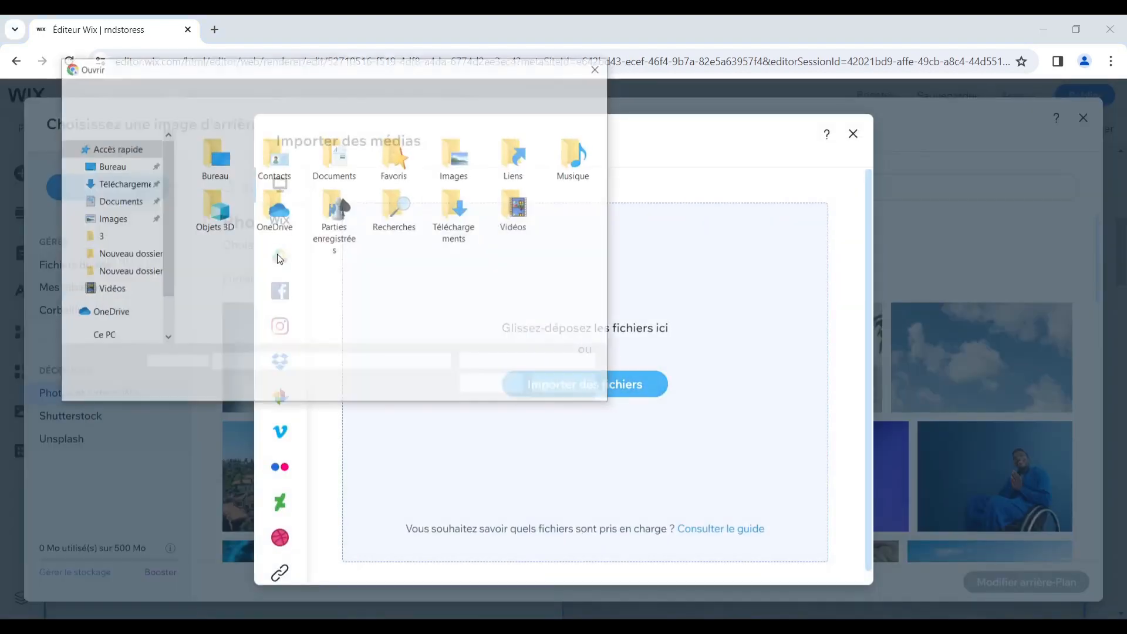
pyautogui.click(122, 183)
pyautogui.click(274, 225)
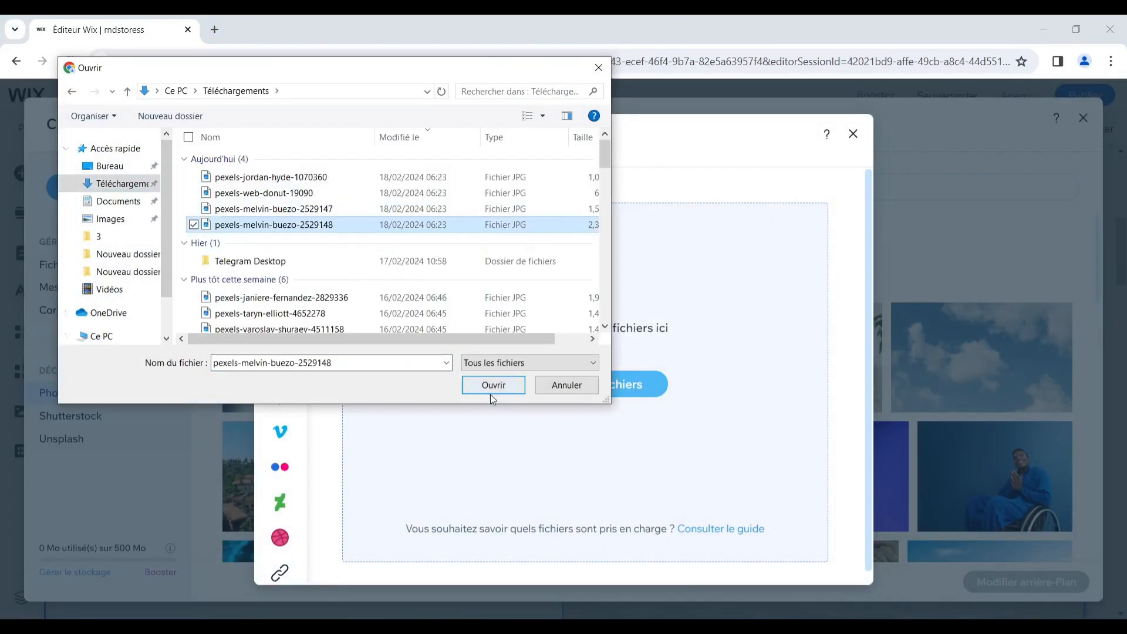
pyautogui.click(492, 389)
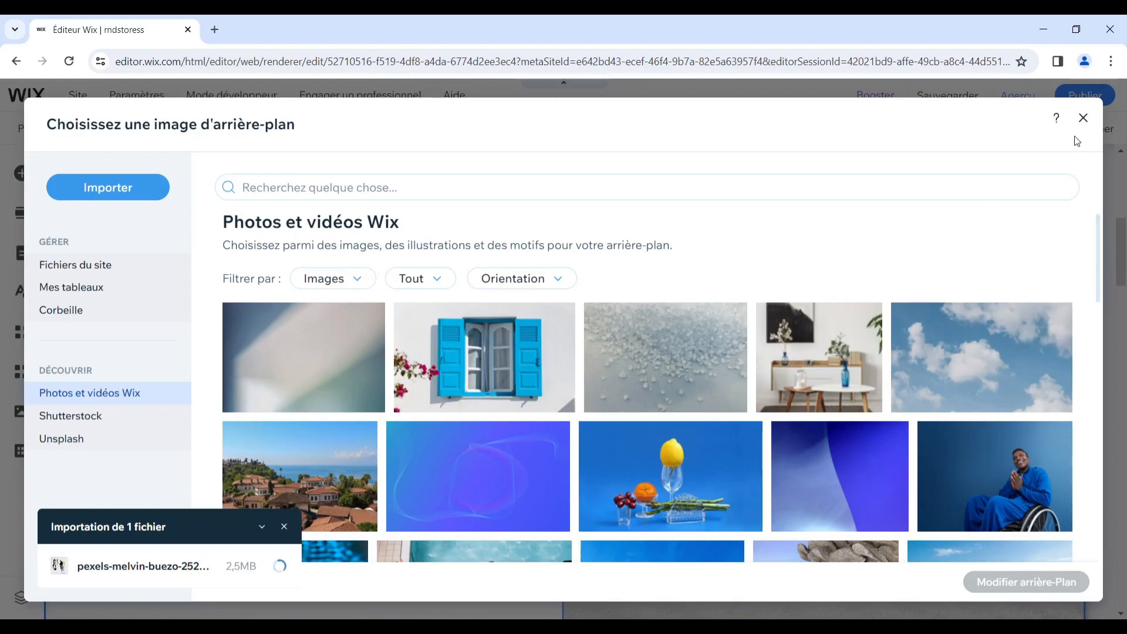
pyautogui.click(1082, 118)
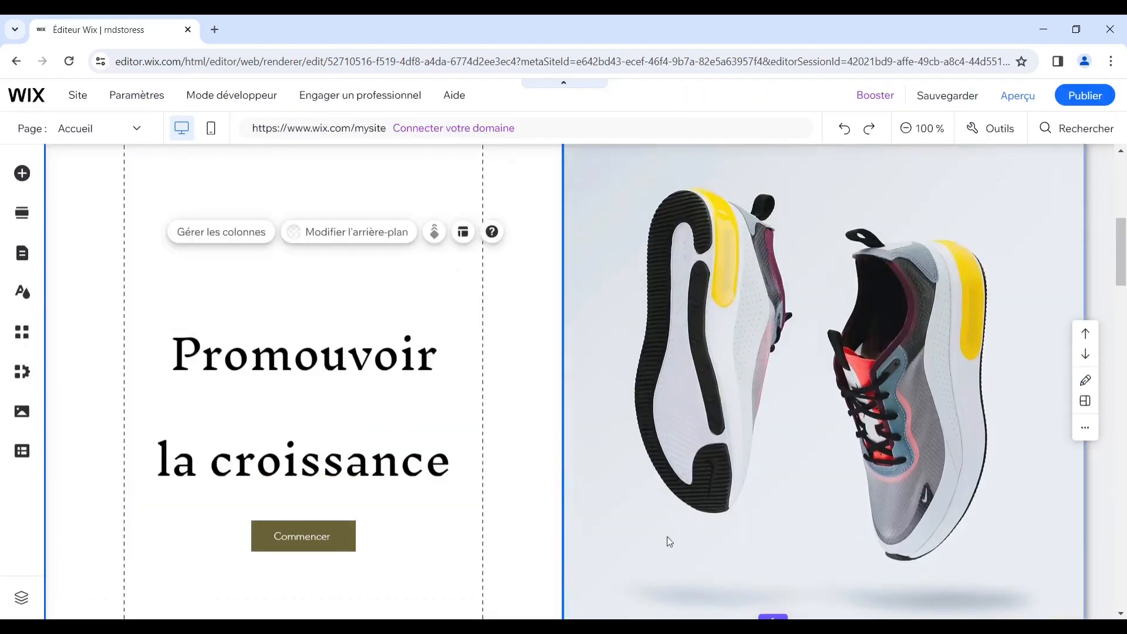
# - Replace the second line of the "Promouvoir la croissance" heading with "de lart"
pyautogui.click(288, 371)
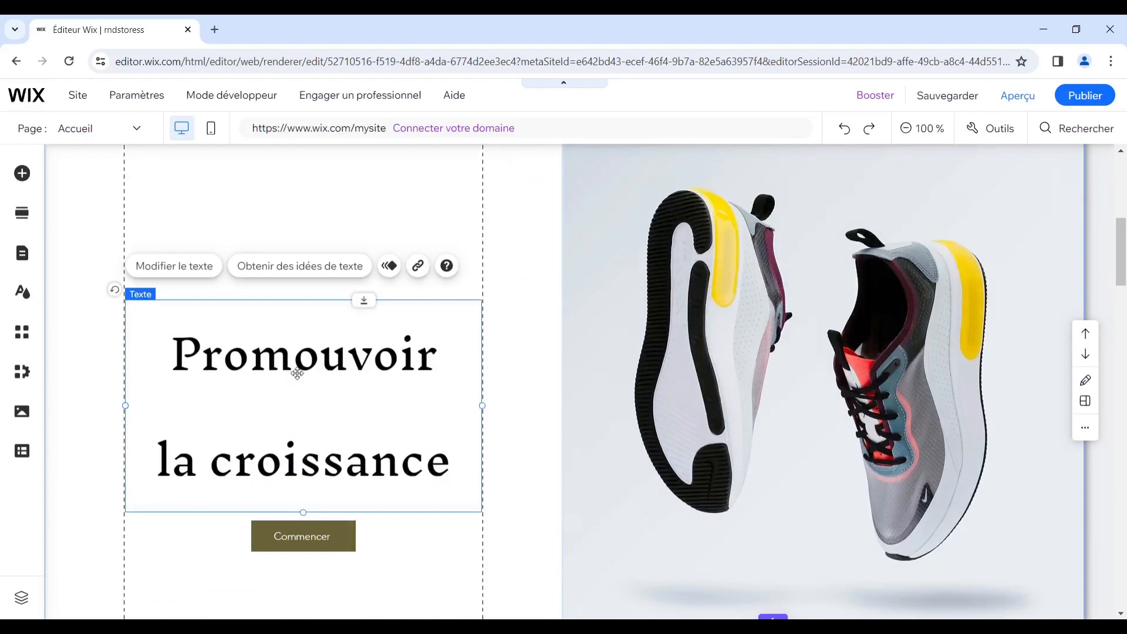
pyautogui.doubleClick(297, 373)
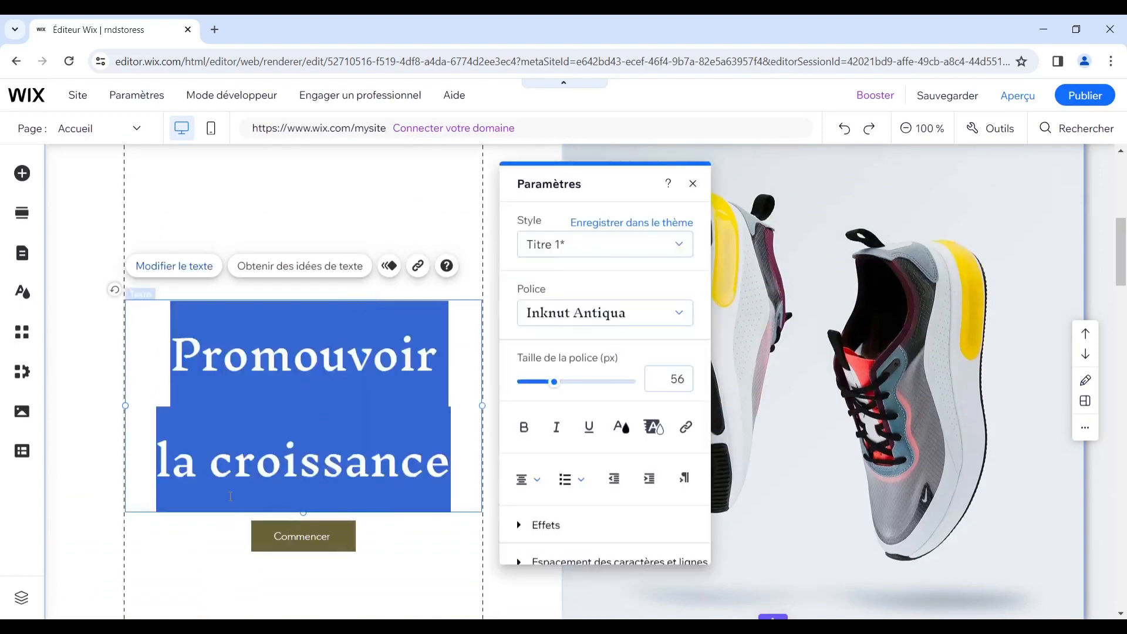
pyautogui.doubleClick(356, 451)
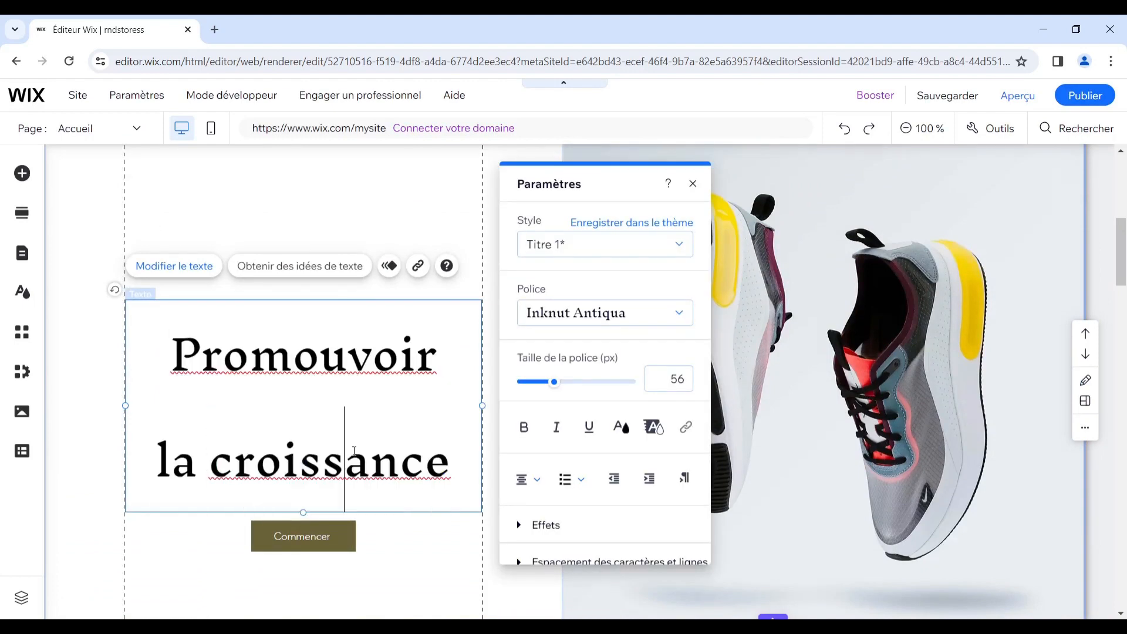
pyautogui.tripleClick(354, 451)
pyautogui.press('BackSpace')
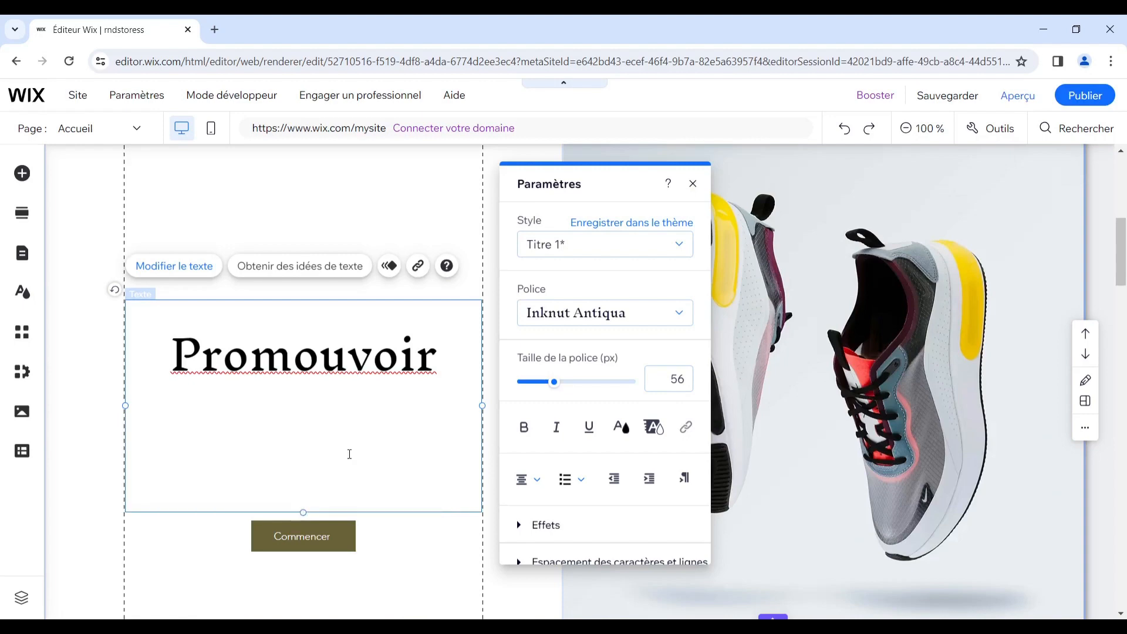
pyautogui.write('de lart')
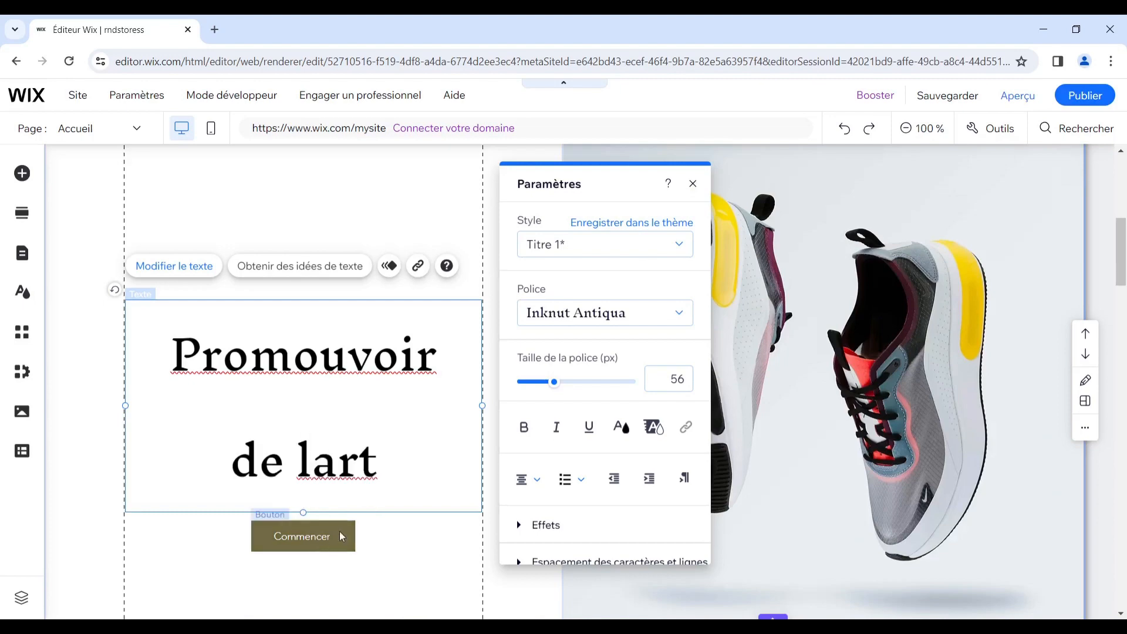
# - Change the text of the button below the "Promouvoir de lart" heading to "commander maintenant"
pyautogui.click(342, 537)
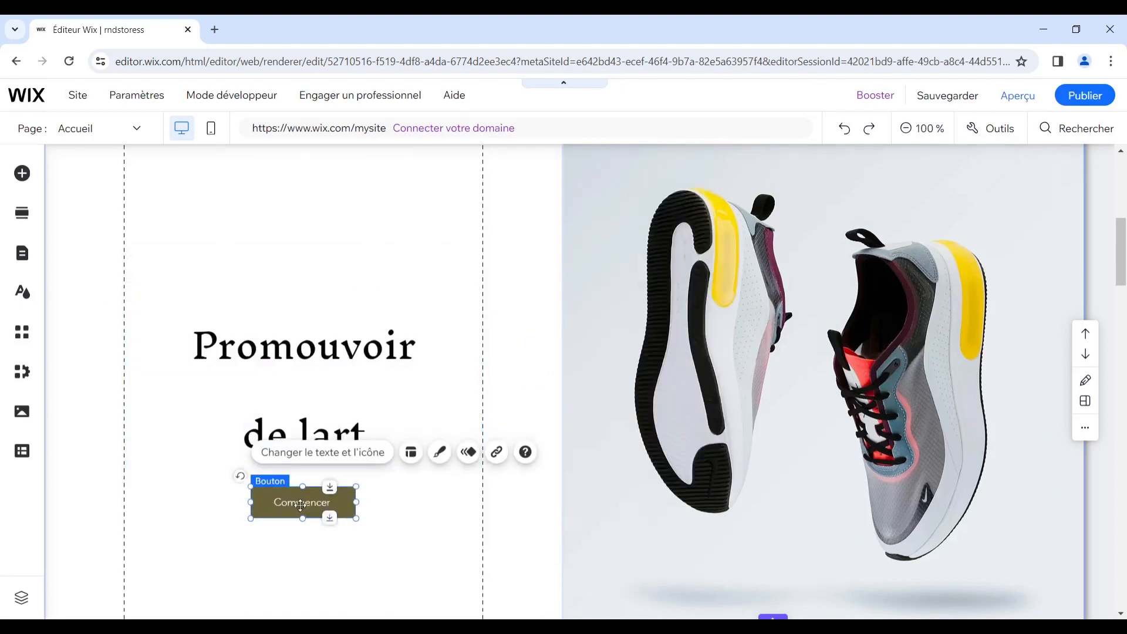
pyautogui.doubleClick(300, 506)
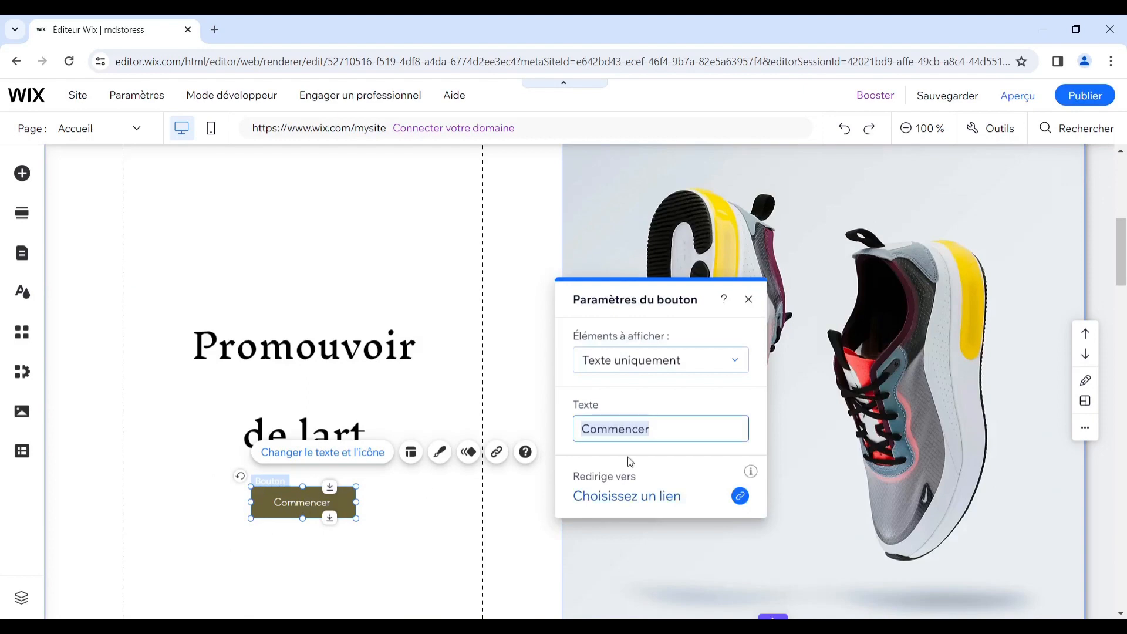
pyautogui.press('BackSpace')
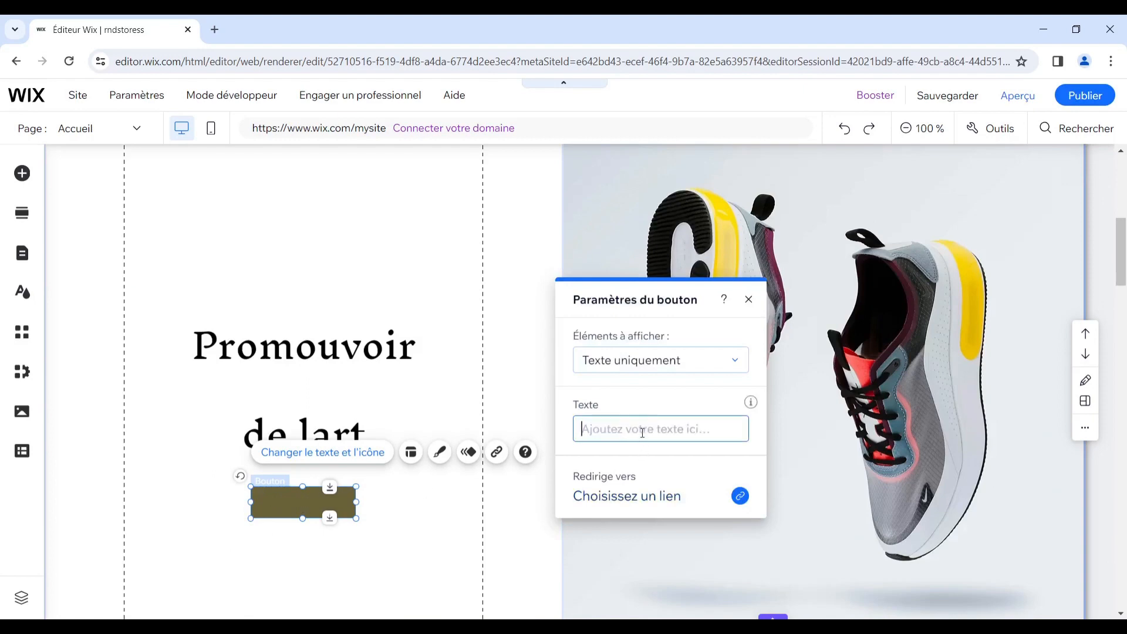
pyautogui.write('commader maintenant')
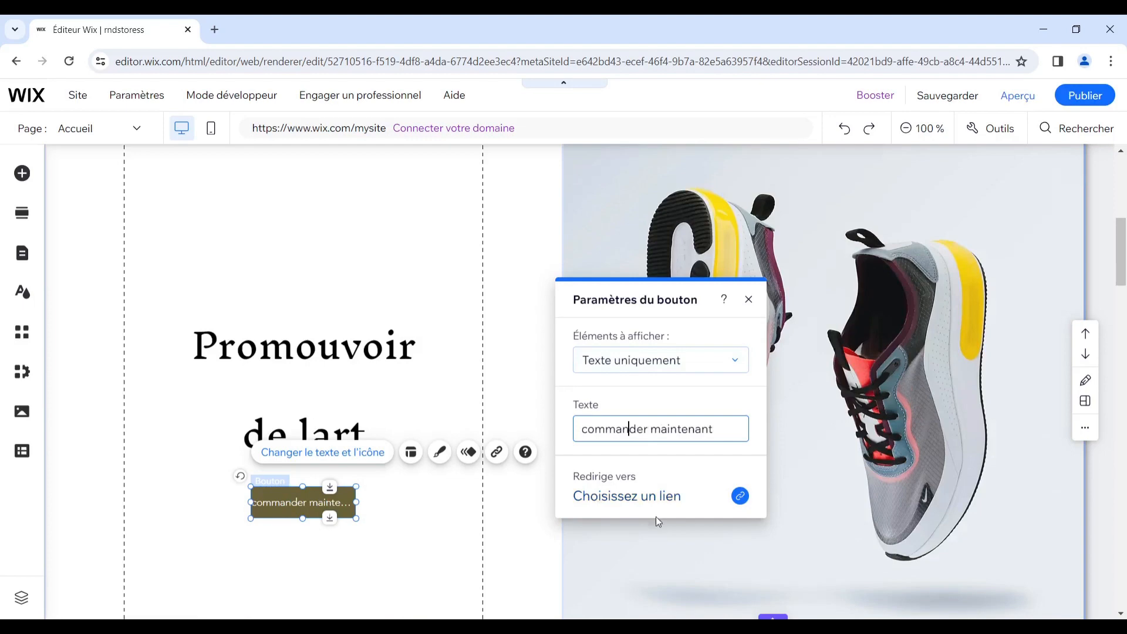
pyautogui.click(660, 504)
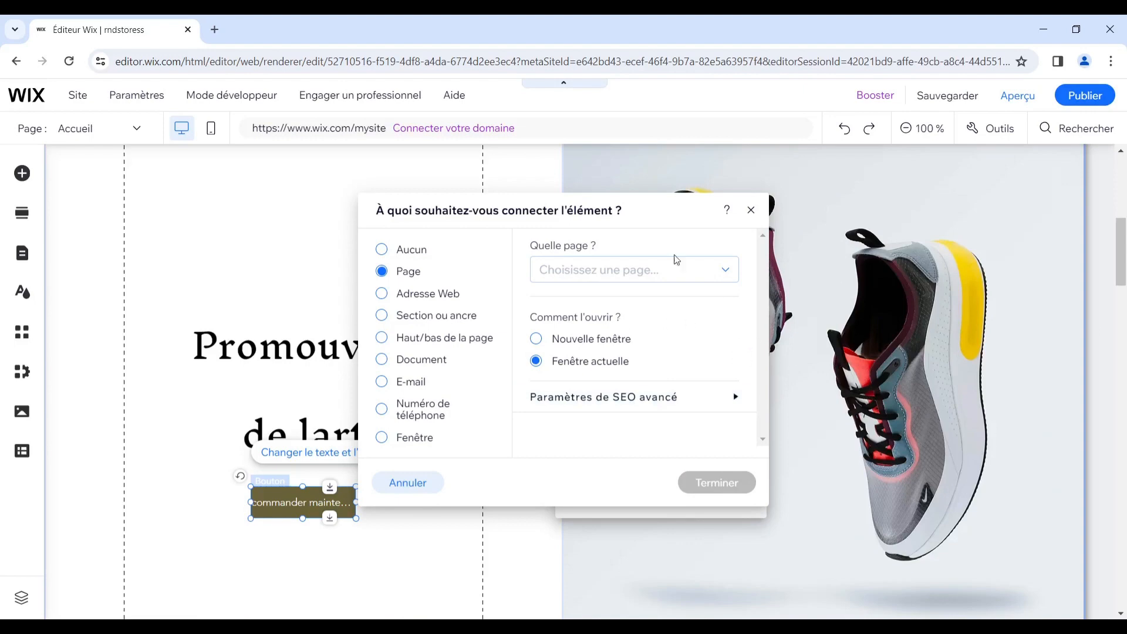
pyautogui.click(384, 293)
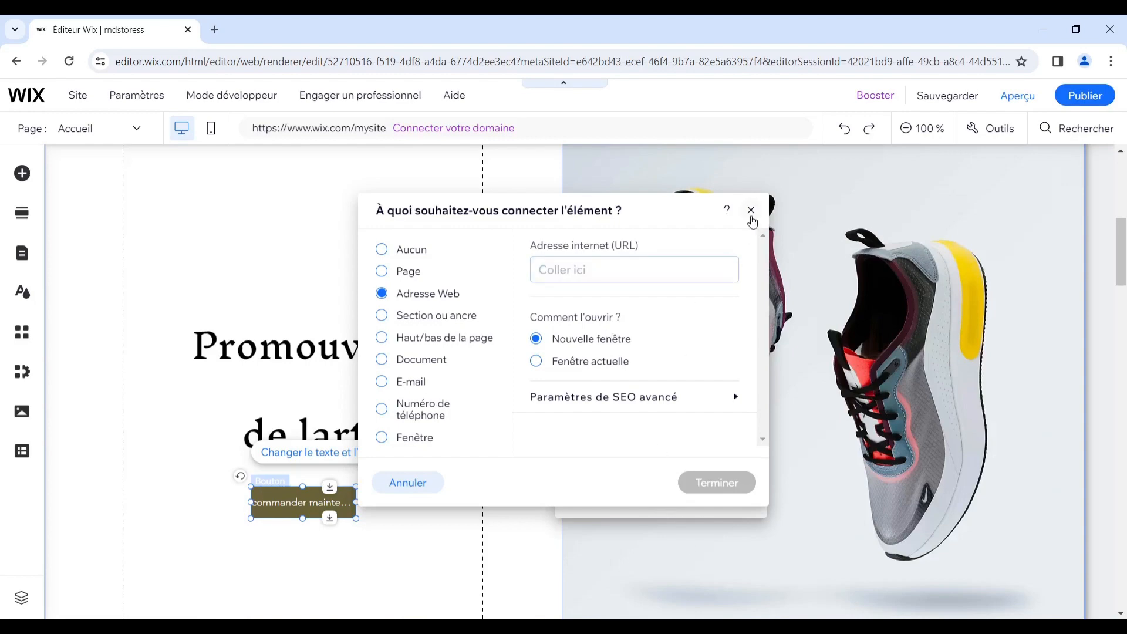
pyautogui.click(751, 211)
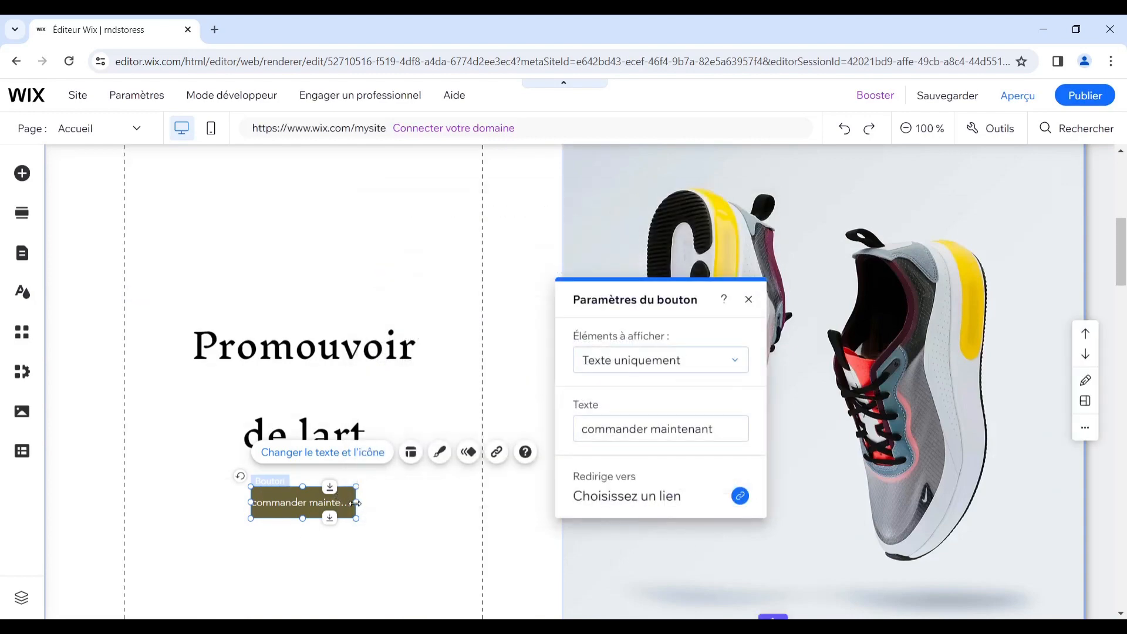
# - Widen the order button so its full label fits and move it up closer to the heading
pyautogui.moveTo(372, 504); pyautogui.dragTo(408, 503)
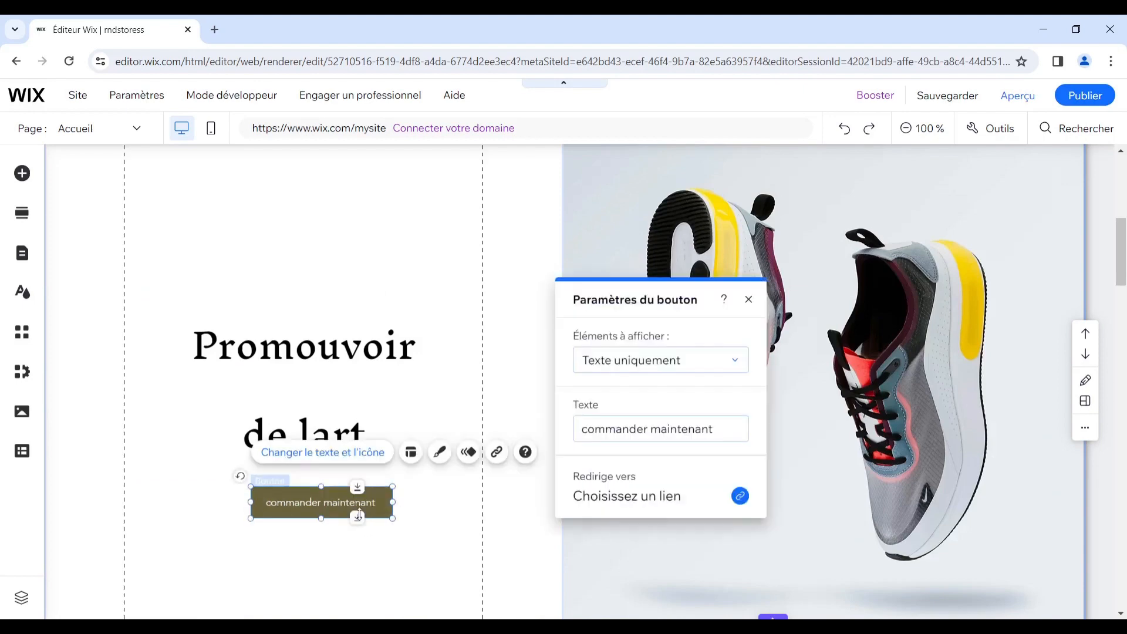
pyautogui.moveTo(318, 506)
pyautogui.mouseDown()
pyautogui.moveTo(293, 505)
pyautogui.moveTo(313, 498)
pyautogui.moveTo(311, 485)
pyautogui.mouseUp()
pyautogui.click(499, 513)
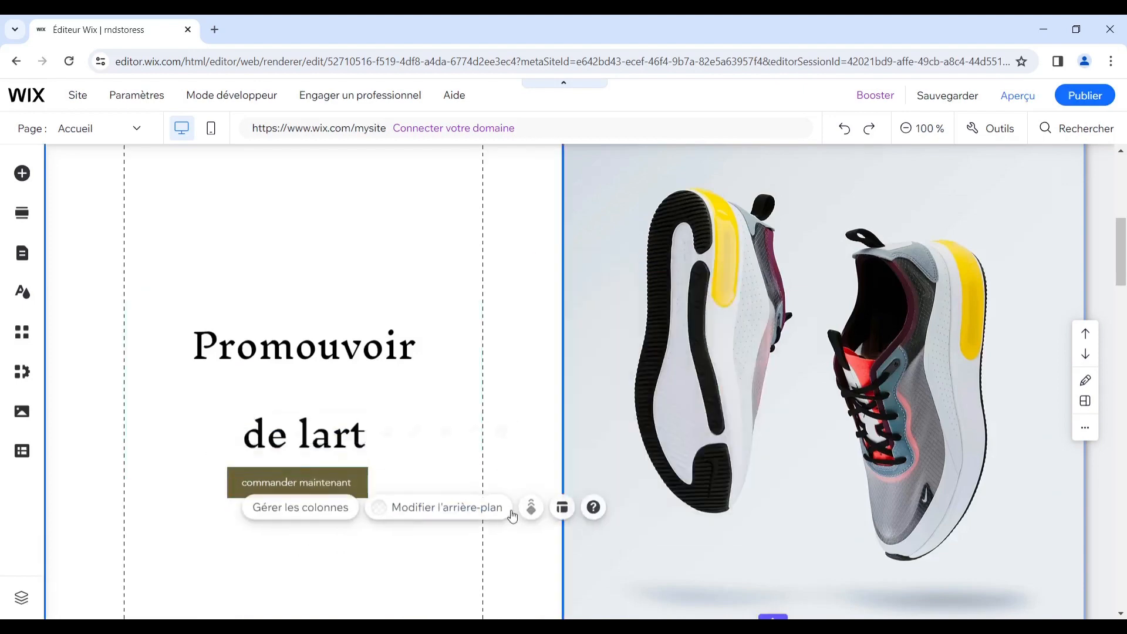
# - Delete the whole Services section with the "Mes services" heading
pyautogui.scroll(-7, 498, 516)
pyautogui.scroll(8, 756, 536)
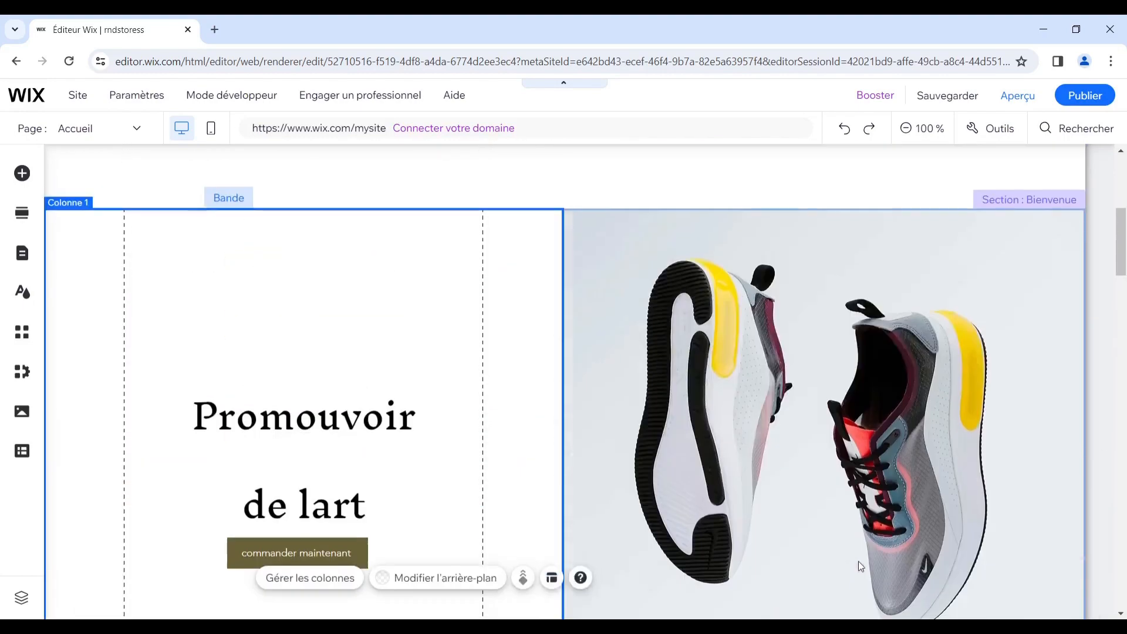
pyautogui.scroll(-8, 848, 572)
pyautogui.scroll(1, 556, 448)
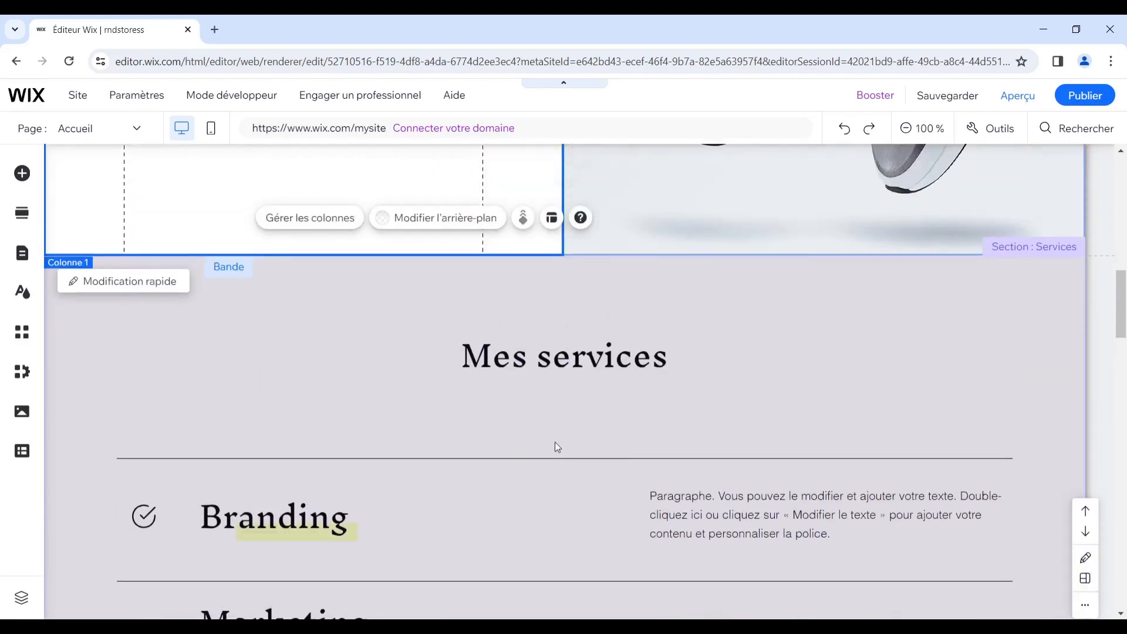
pyautogui.click(554, 452)
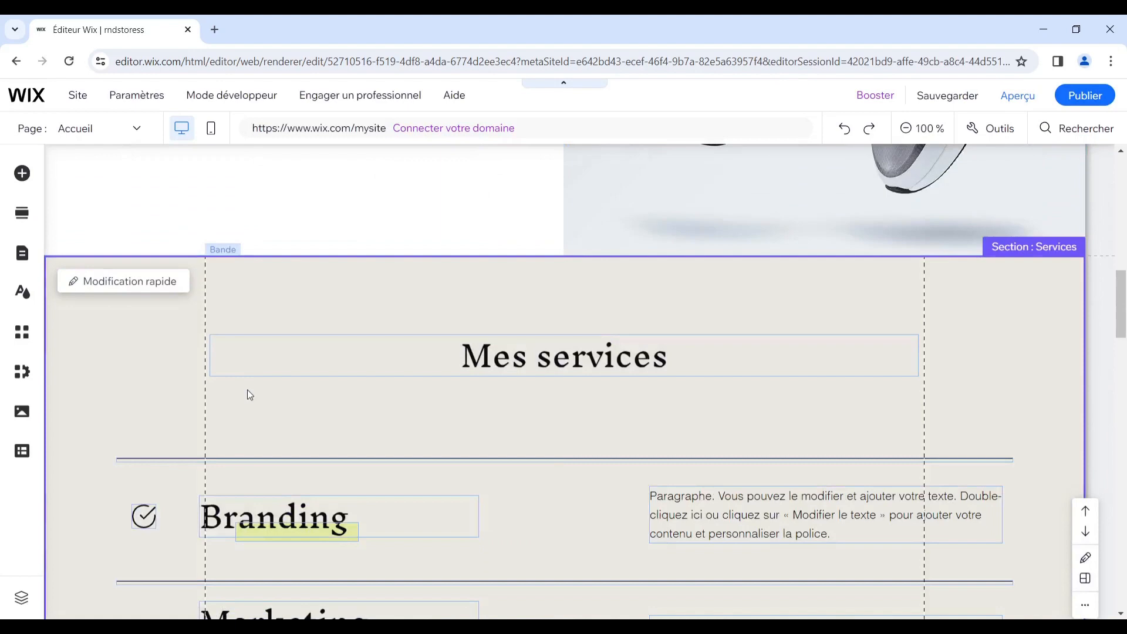
pyautogui.press('Delete')
pyautogui.scroll(-3, 580, 414)
pyautogui.scroll(6, 580, 418)
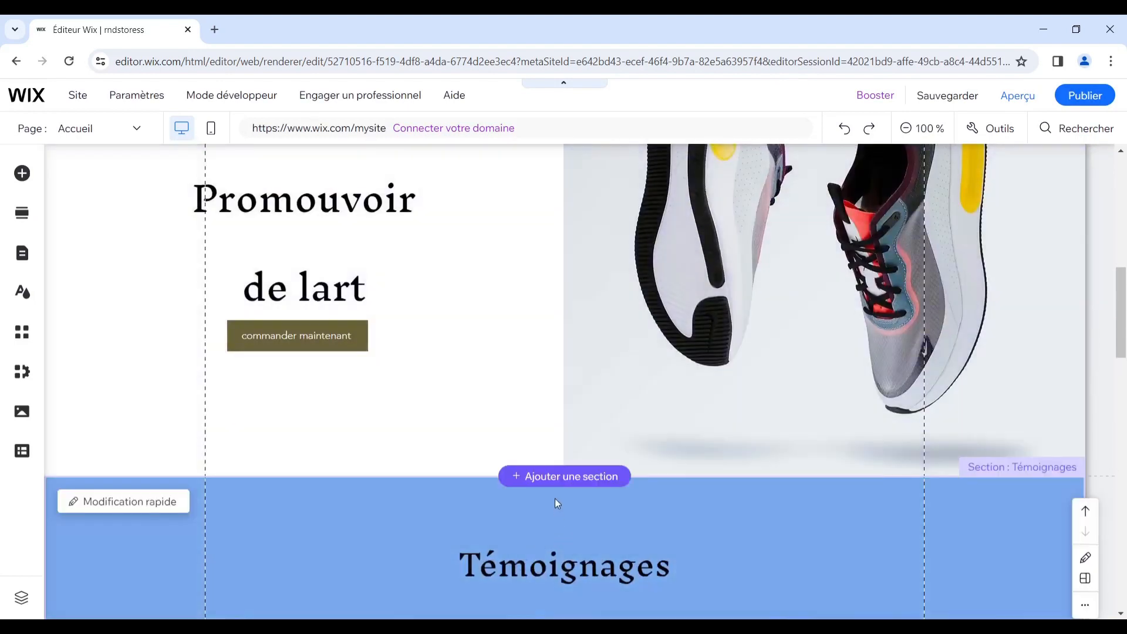
pyautogui.click(557, 476)
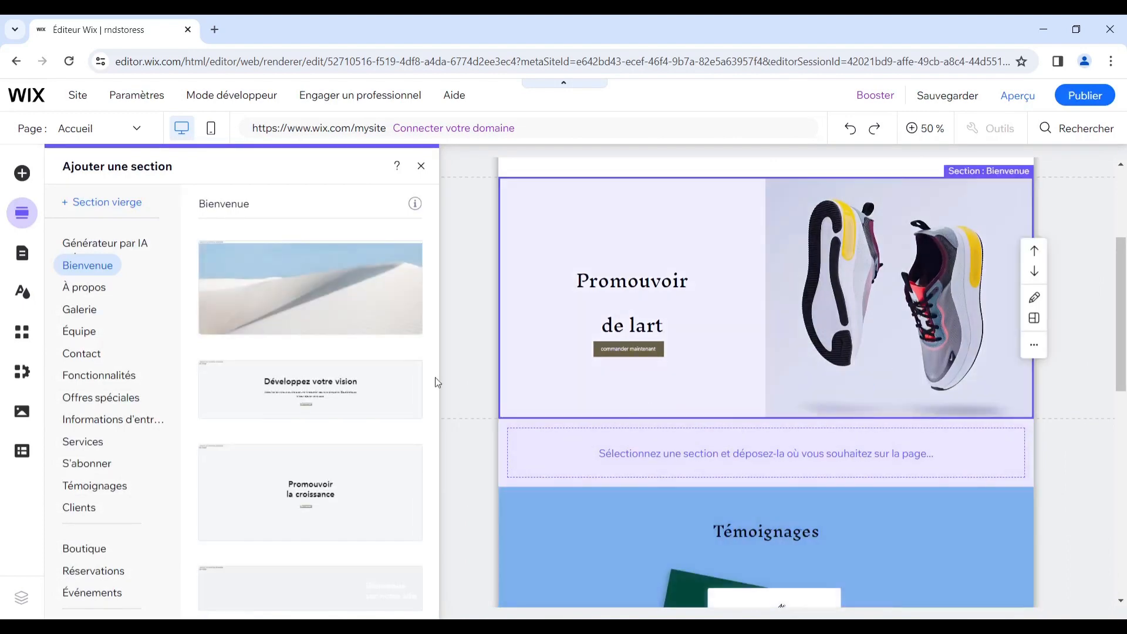
pyautogui.scroll(-1, 355, 410)
pyautogui.scroll(-1, 108, 306)
pyautogui.scroll(1, 108, 299)
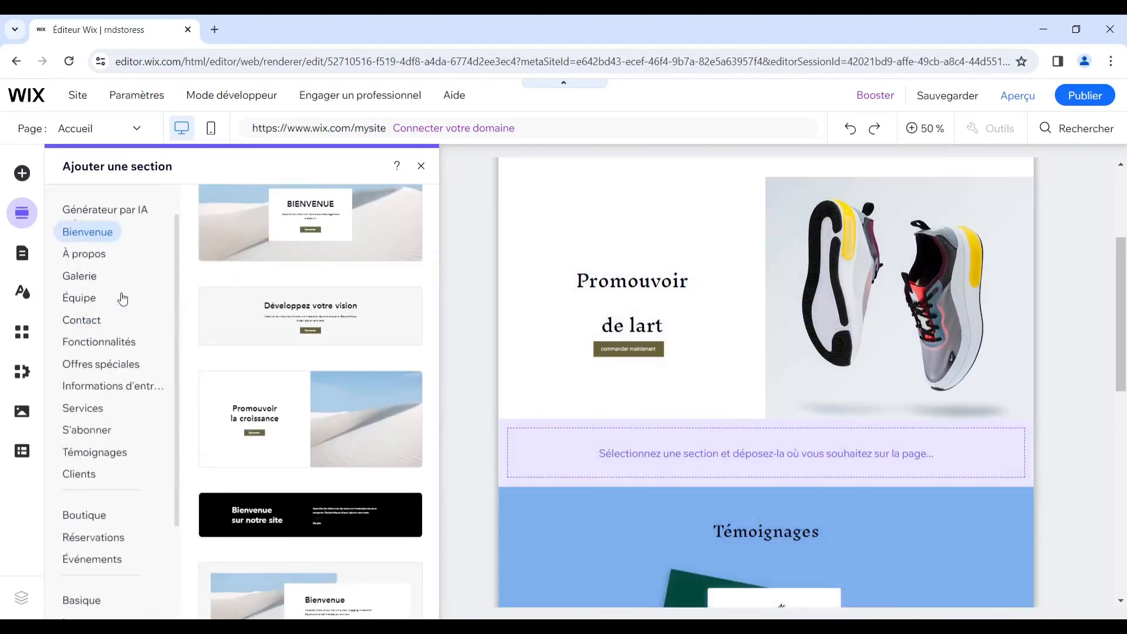
pyautogui.click(82, 309)
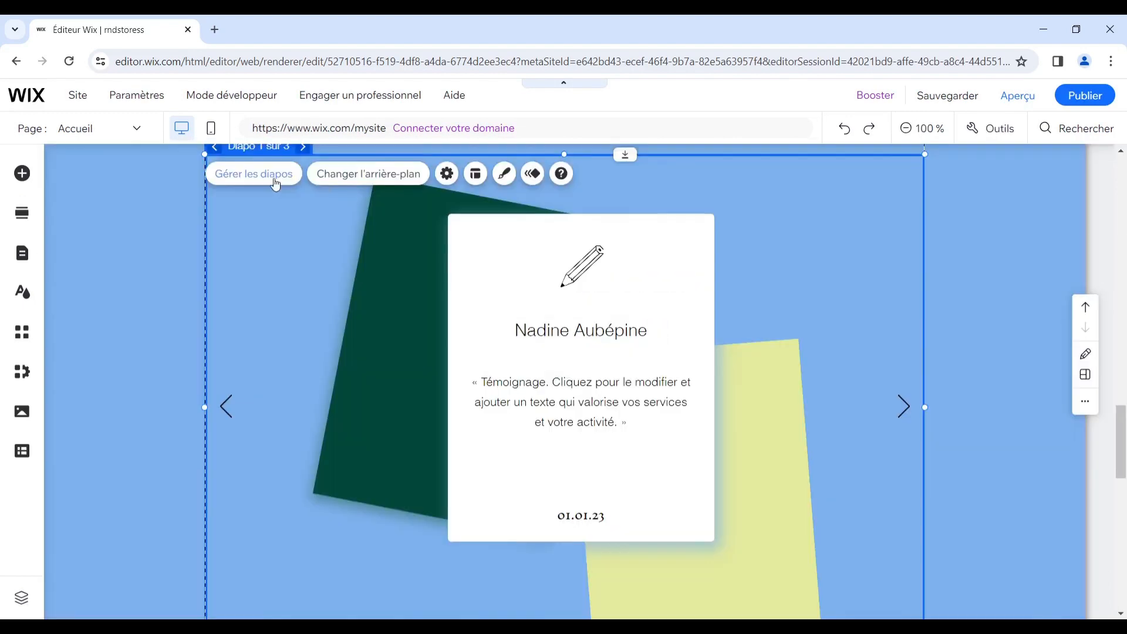
# - Examine the testimonial slideshow's slide list, the options of Diapo 2, and its editable name, testimonial text and card container
pyautogui.click(271, 185)
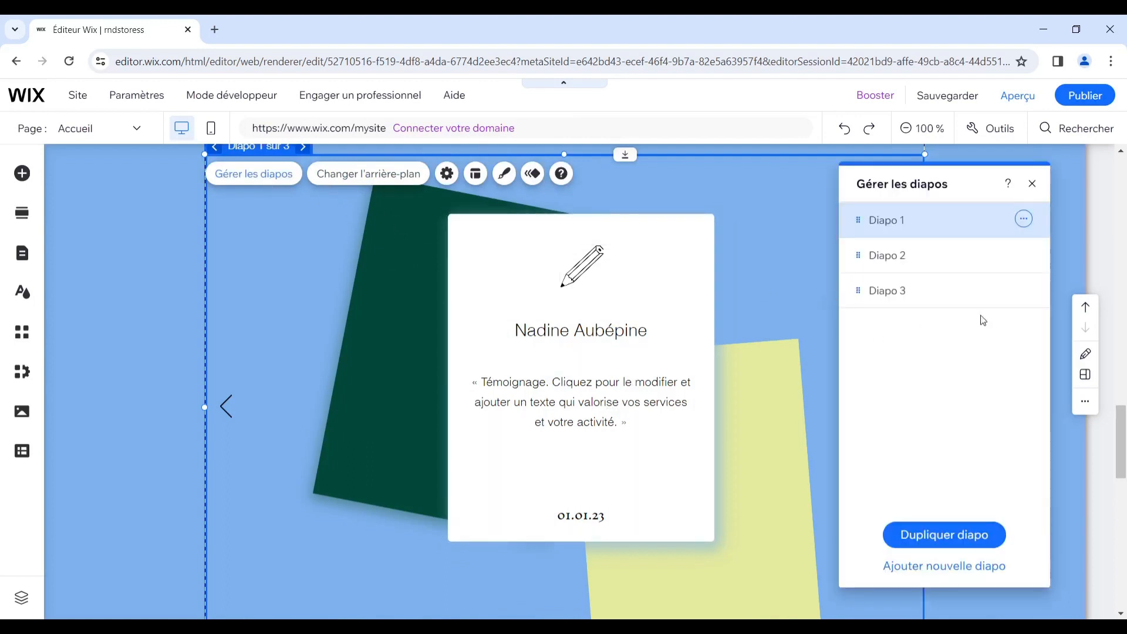
pyautogui.click(937, 257)
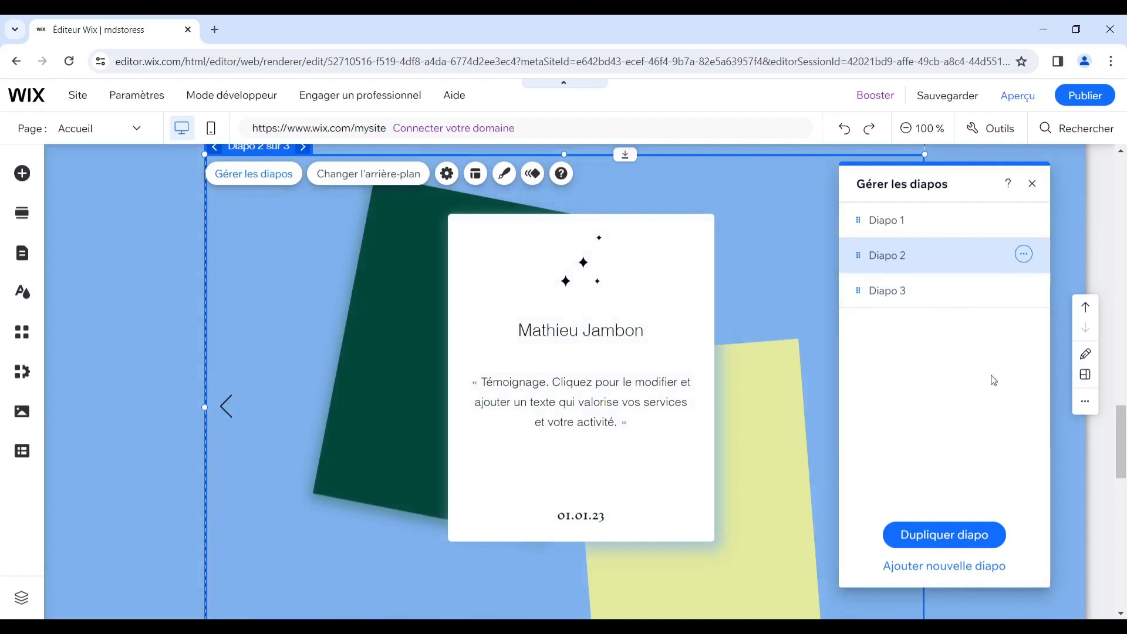
pyautogui.click(1024, 254)
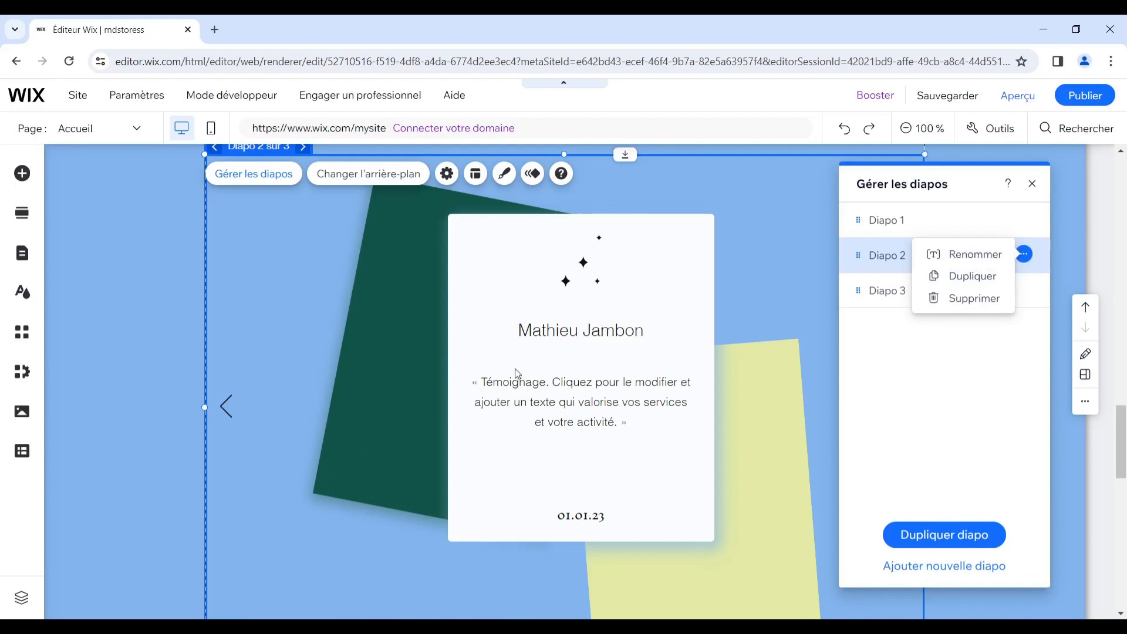
pyautogui.click(596, 330)
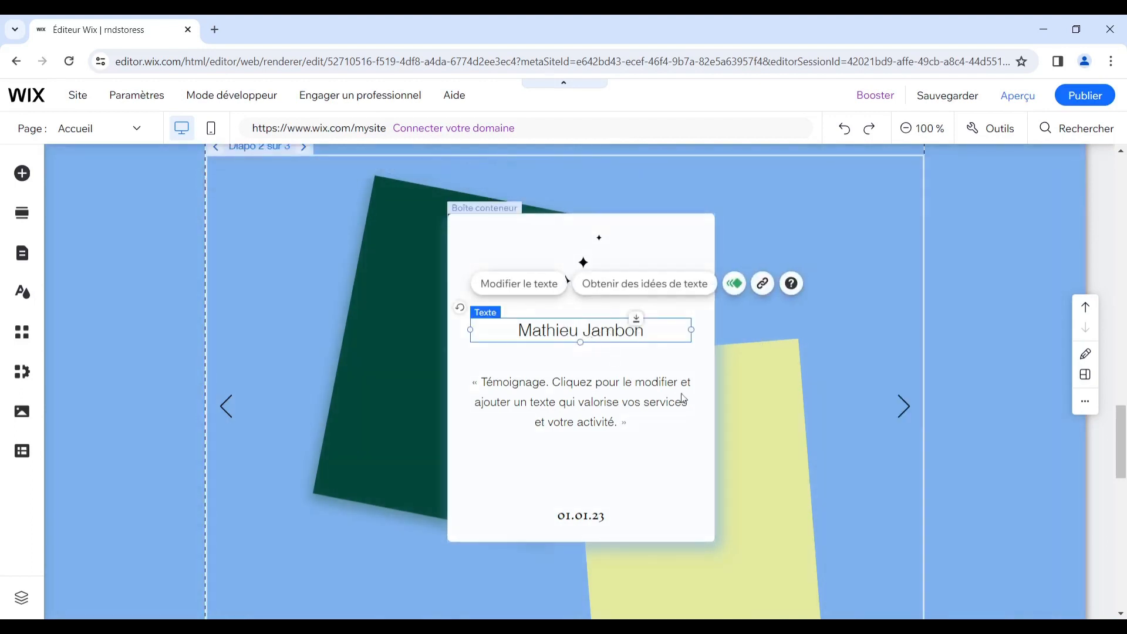
pyautogui.click(582, 381)
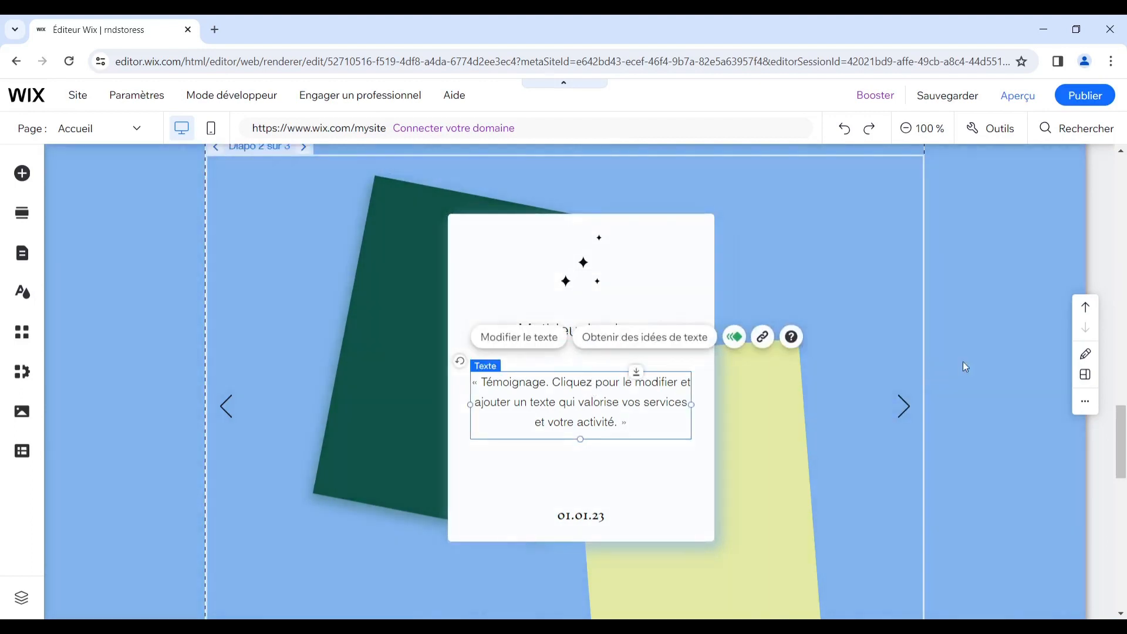
pyautogui.click(697, 309)
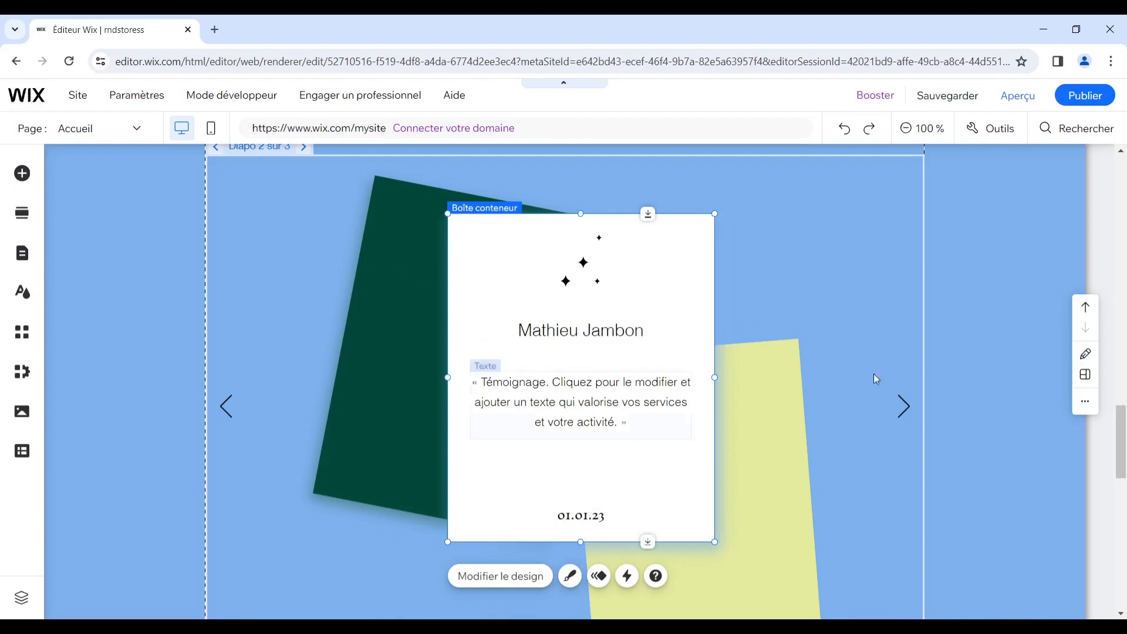
# - Replace the footer heading "Discuter" with "contactez nous"
pyautogui.scroll(-10, 822, 378)
pyautogui.scroll(-4, 762, 392)
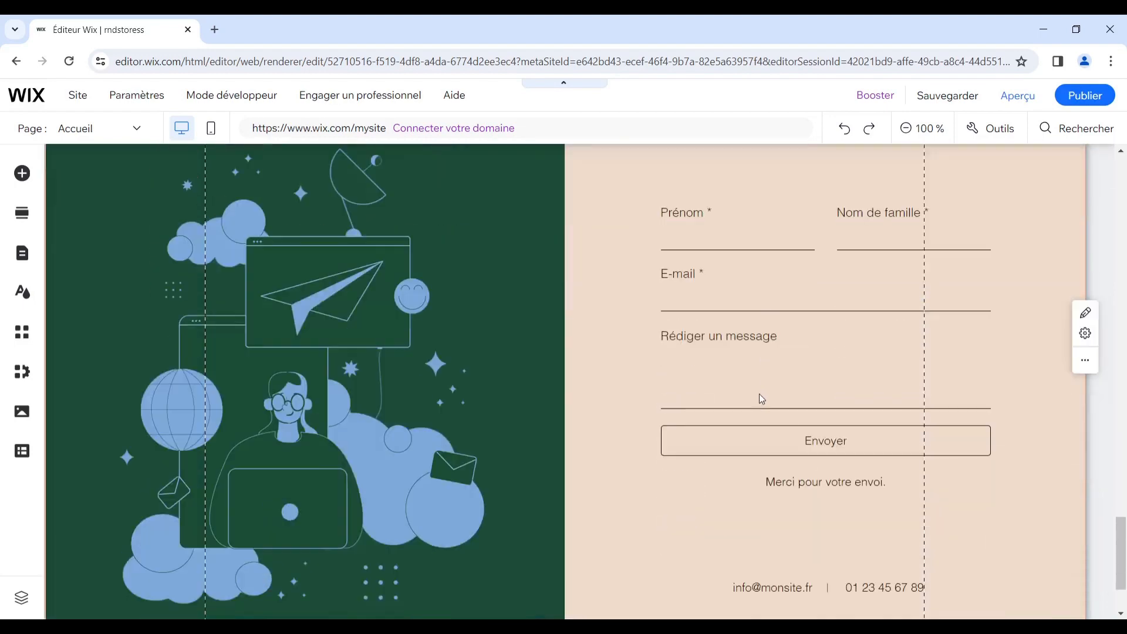
pyautogui.scroll(4, 757, 397)
pyautogui.scroll(-3, 697, 397)
pyautogui.scroll(-3, 597, 376)
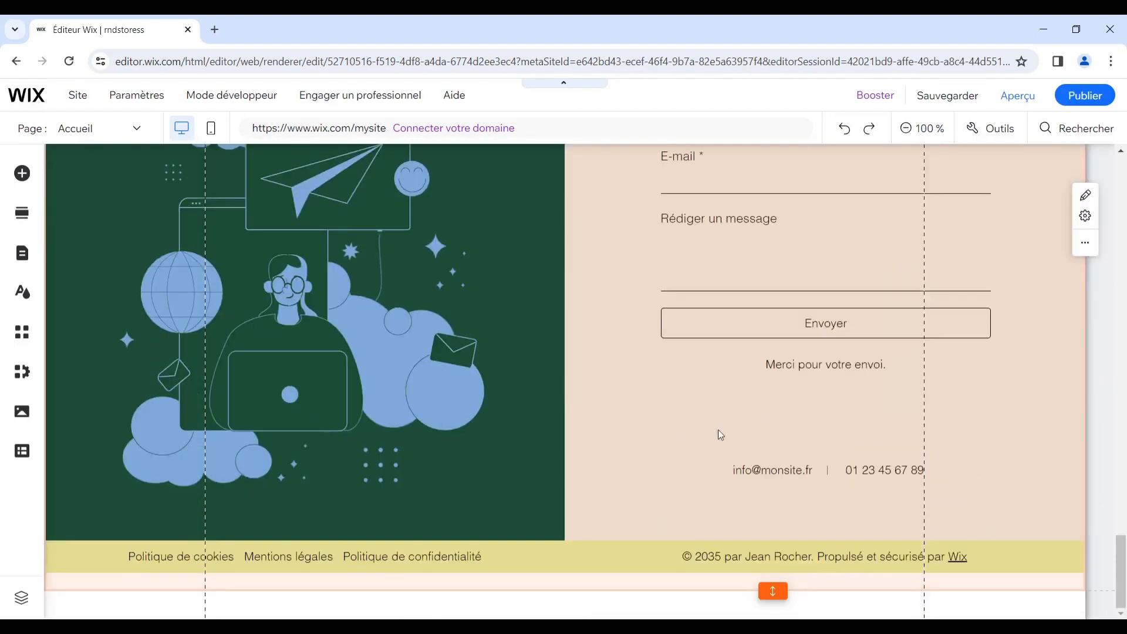
pyautogui.scroll(7, 720, 434)
pyautogui.click(353, 325)
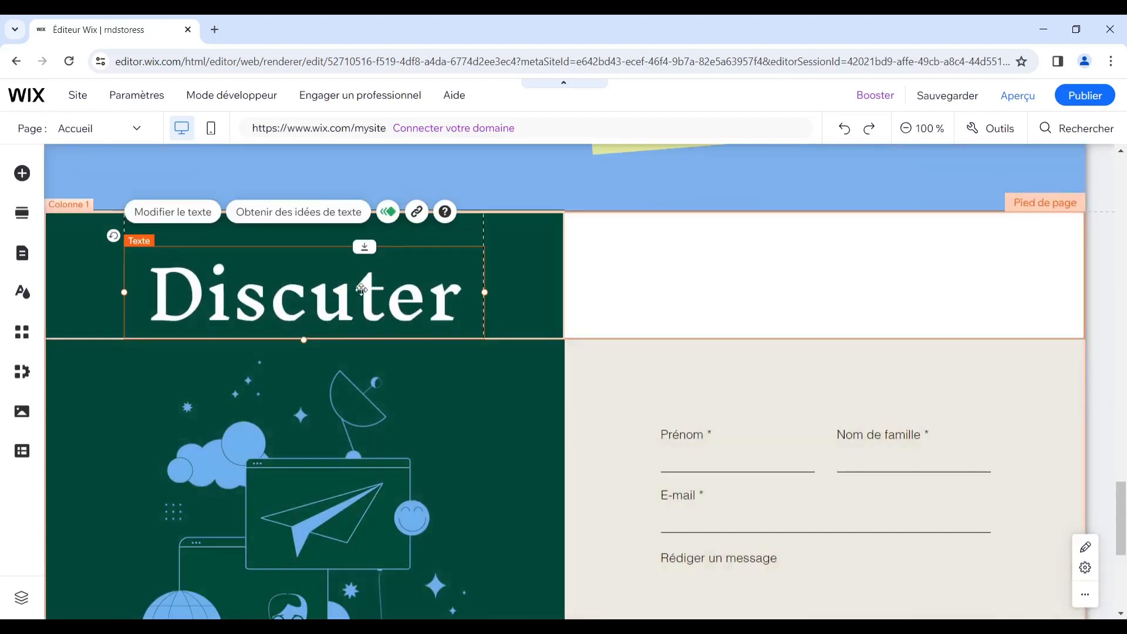
pyautogui.doubleClick(359, 289)
pyautogui.write('C')
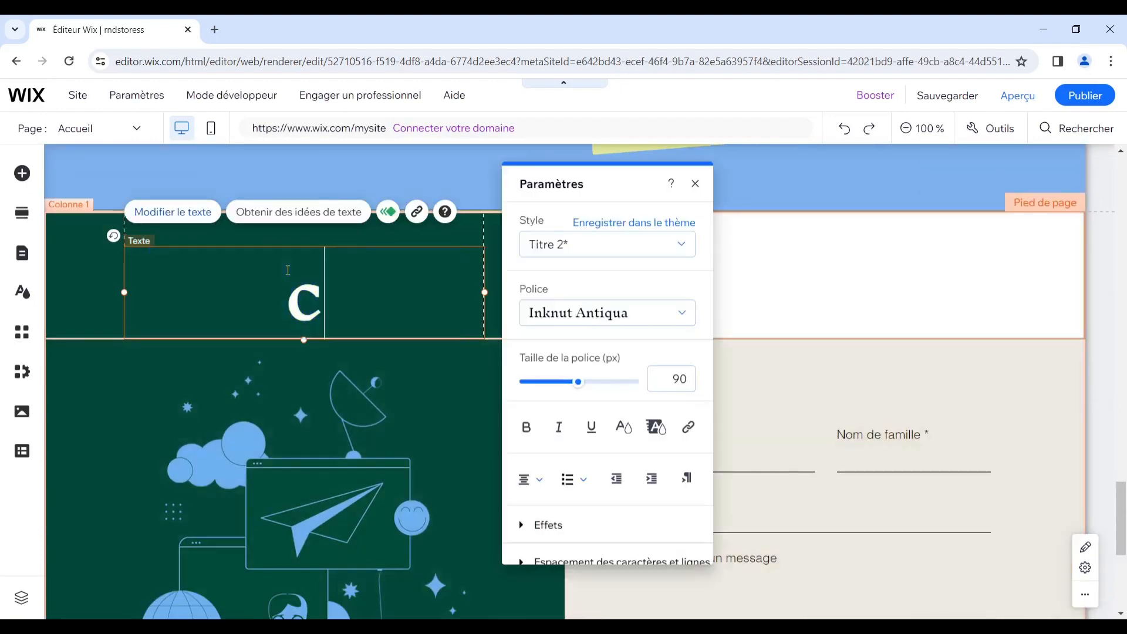
pyautogui.write('ontactez nous')
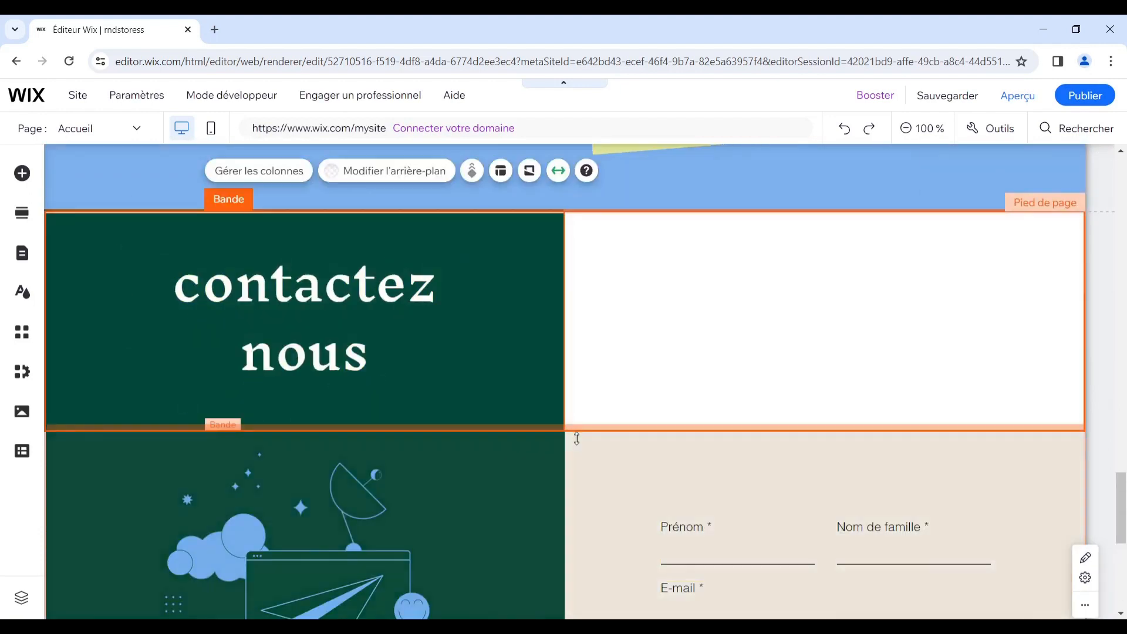
# - Shorten the footer's heading strip to about 241 px high and delete the contact form and contact details below it
pyautogui.moveTo(586, 416); pyautogui.dragTo(830, 392)
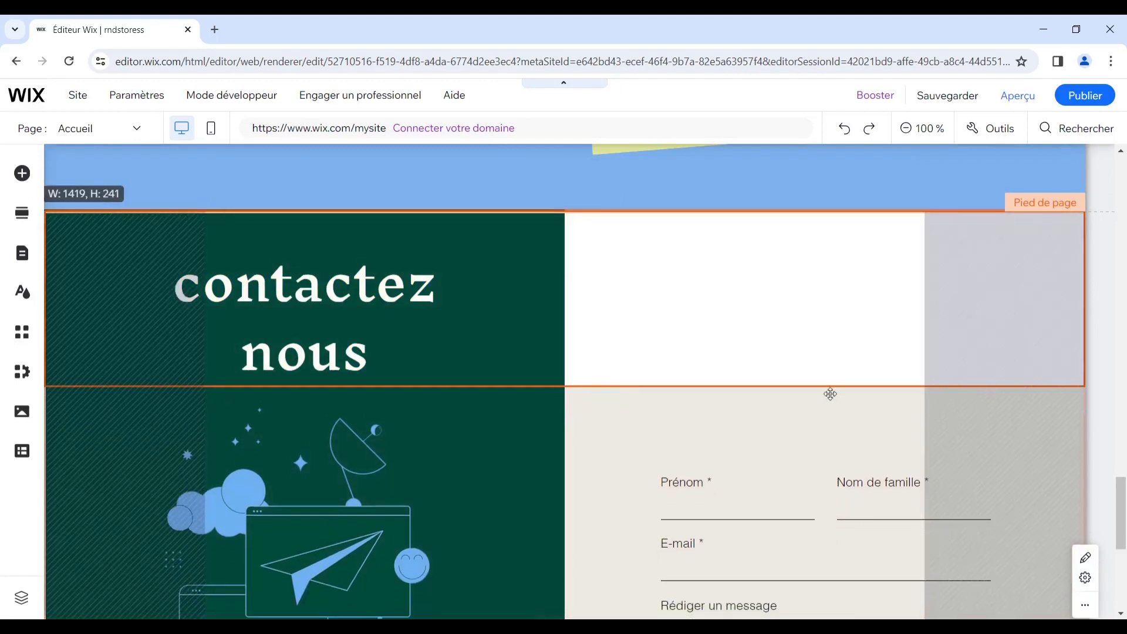
pyautogui.scroll(-4, 742, 462)
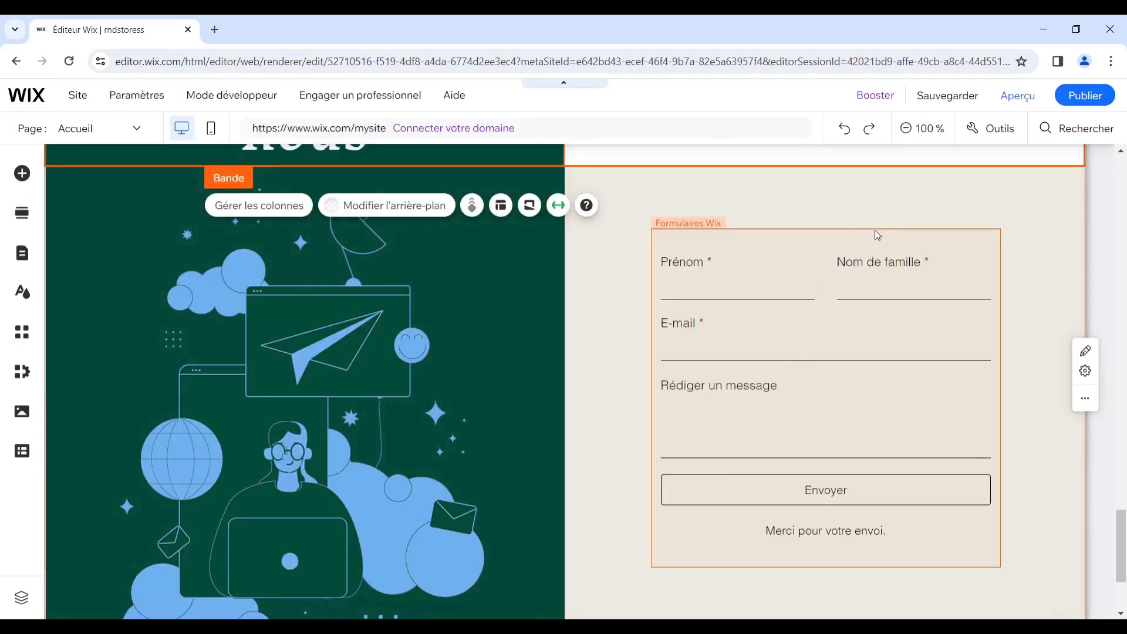
pyautogui.press('Delete')
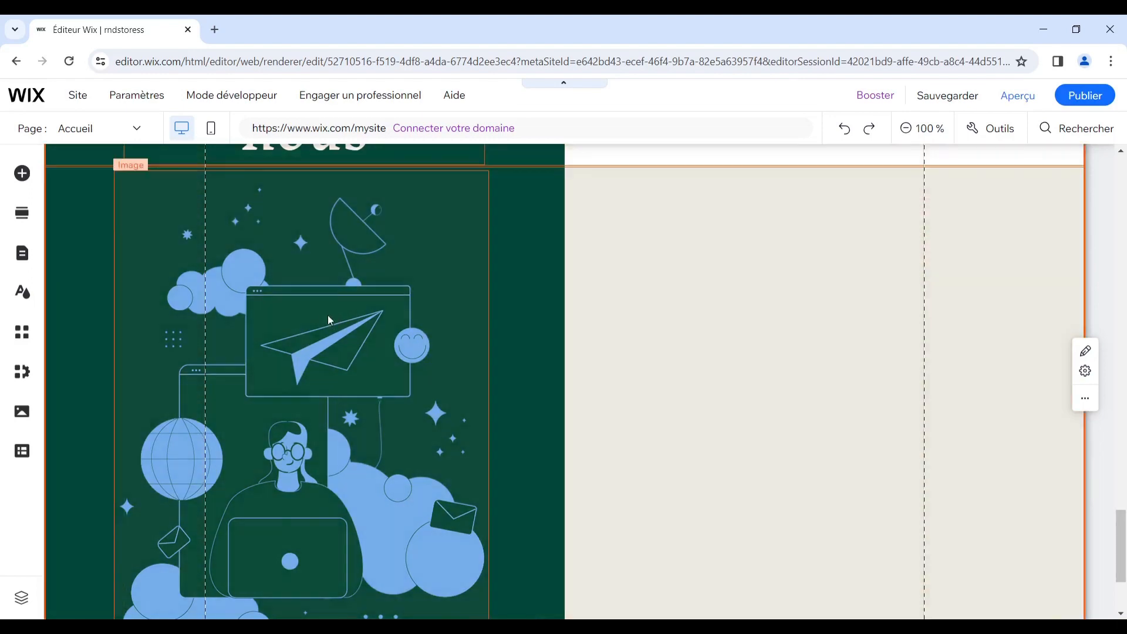
# - Replace the footer's blue illustration with the Wix library photo of the smiling man in a beige shirt
pyautogui.click(377, 315)
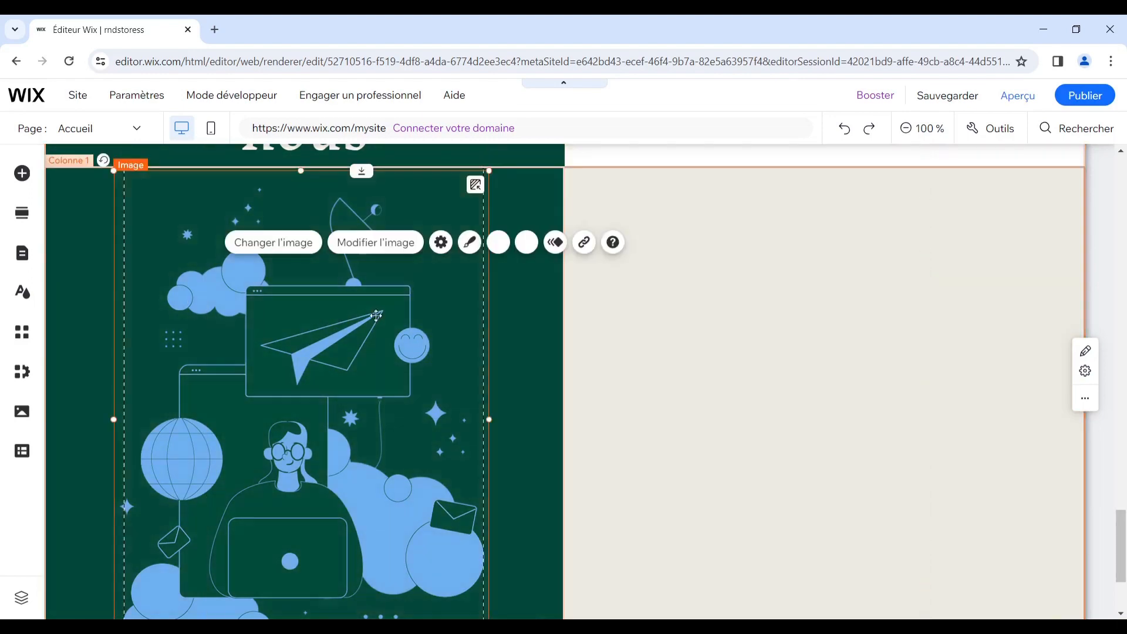
pyautogui.click(312, 253)
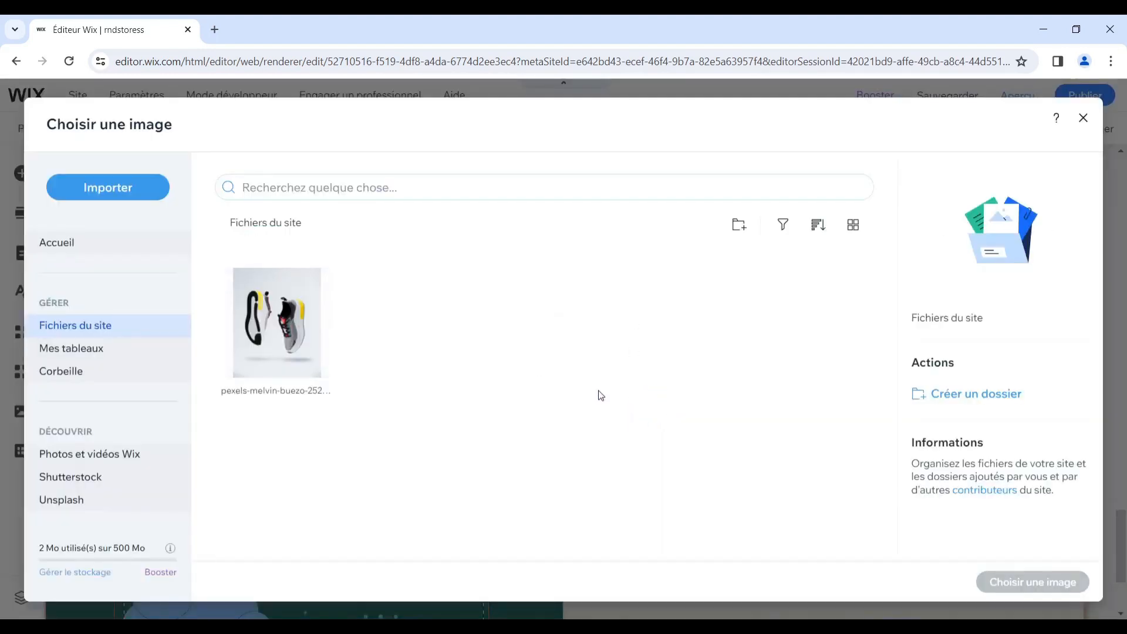
pyautogui.click(89, 454)
pyautogui.click(775, 476)
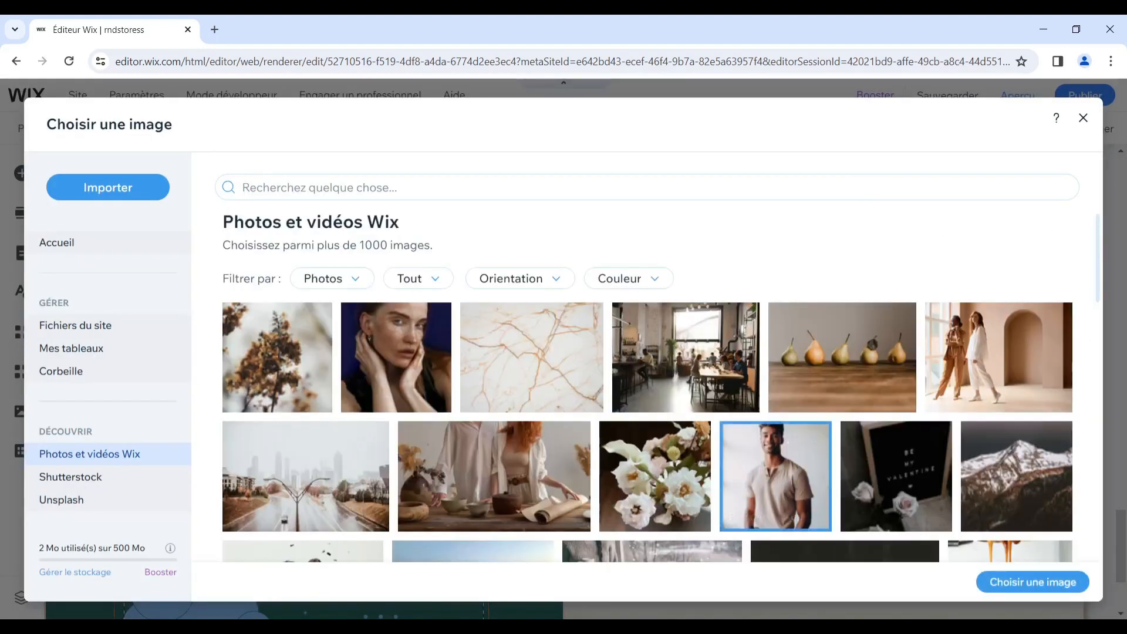
pyautogui.click(1032, 581)
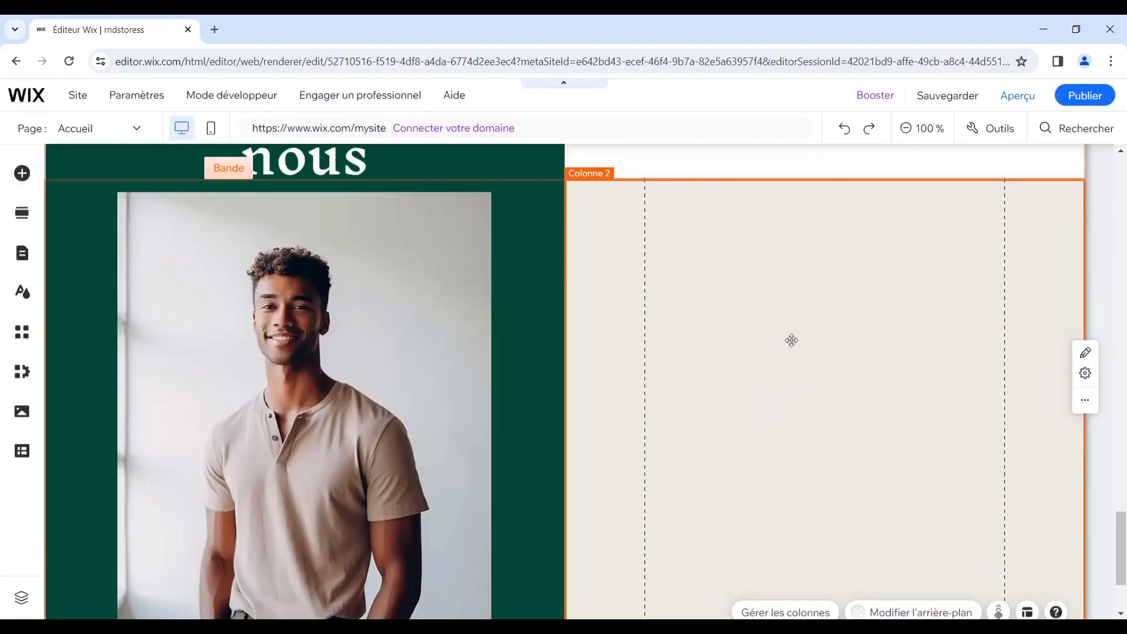
pyautogui.scroll(-2, 782, 353)
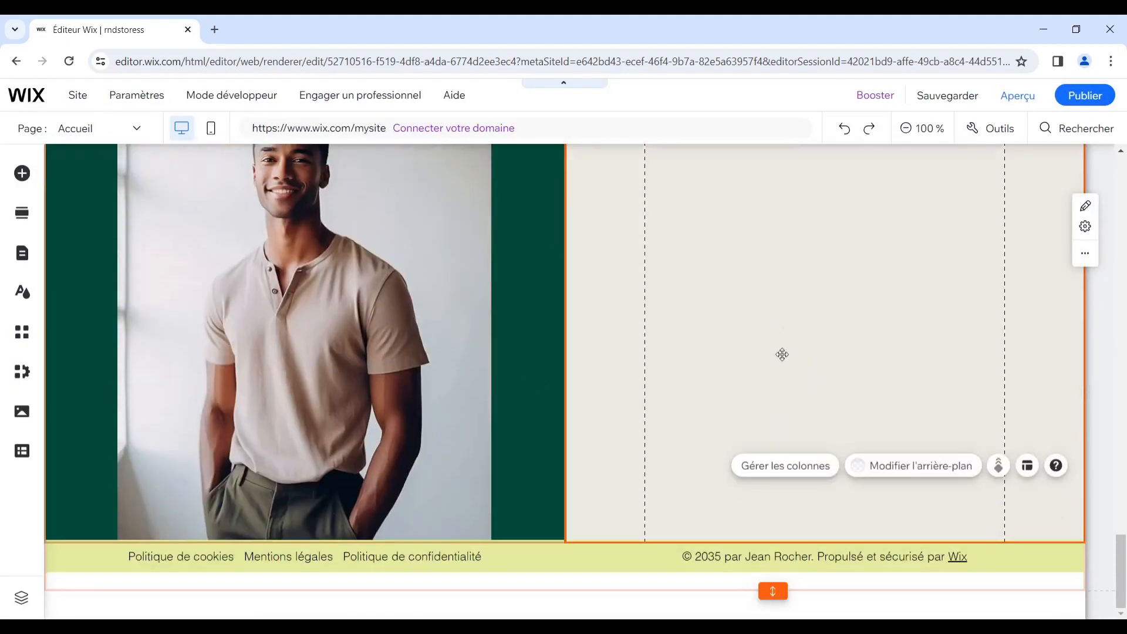
# - Add the social media bar with coloured square icons to the footer's empty beige column, aligned with the column's left guideline
pyautogui.scroll(2, 776, 324)
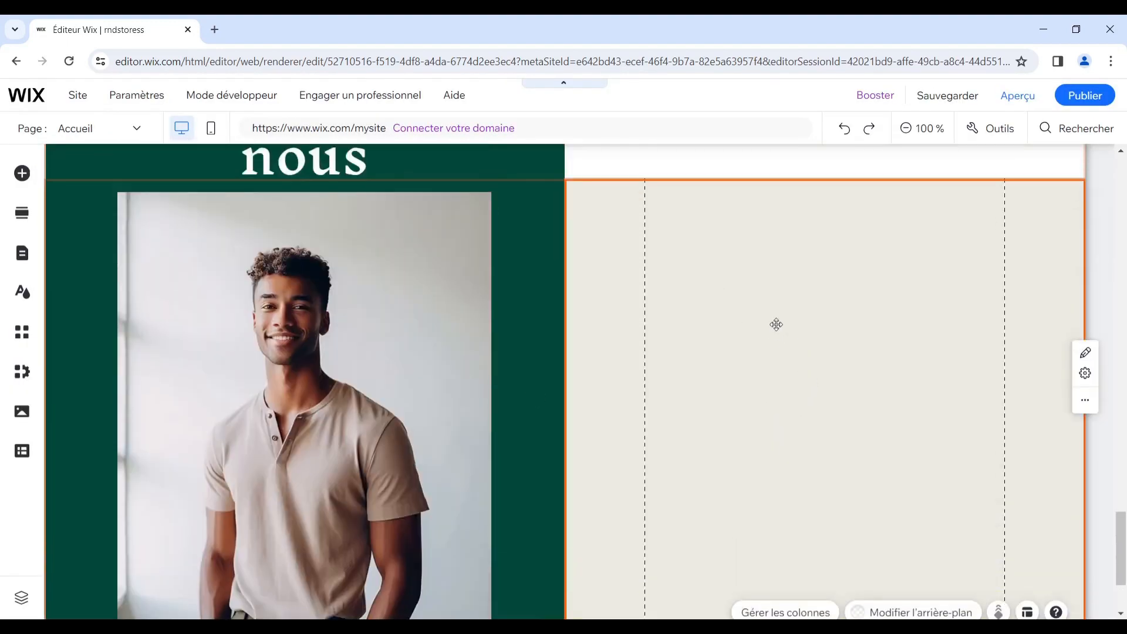
pyautogui.click(22, 173)
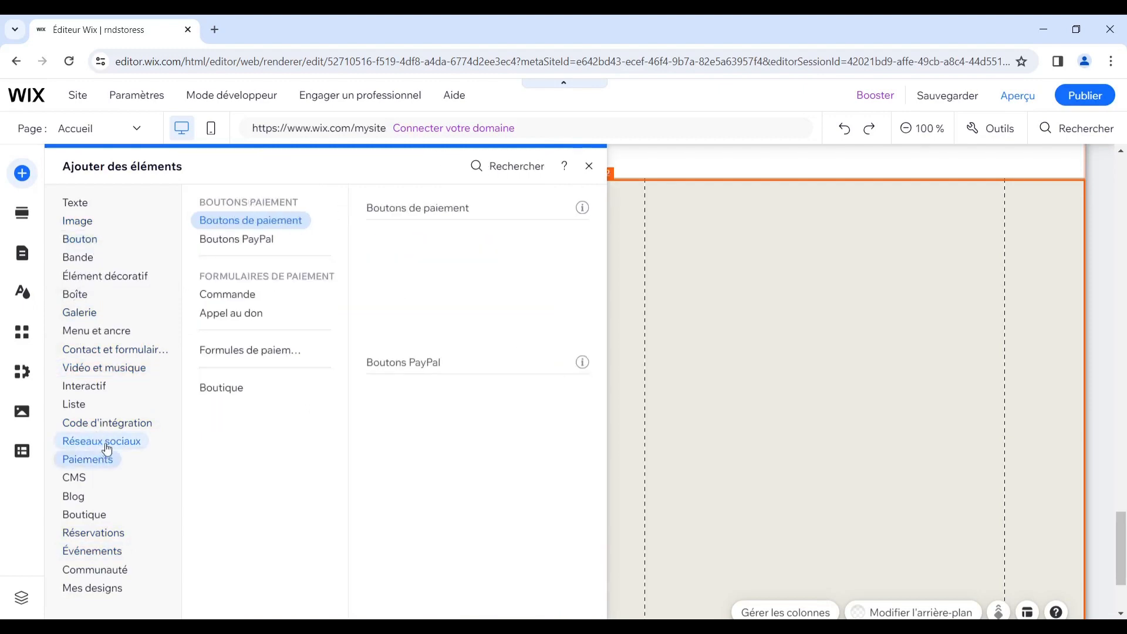
pyautogui.moveTo(106, 449)
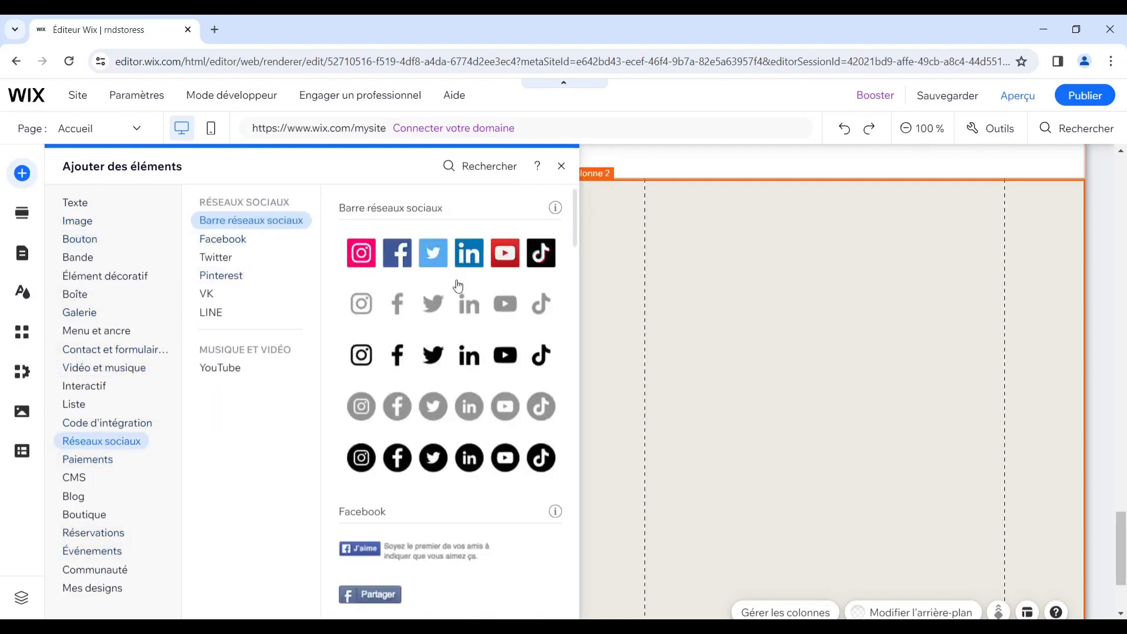
pyautogui.click(392, 269)
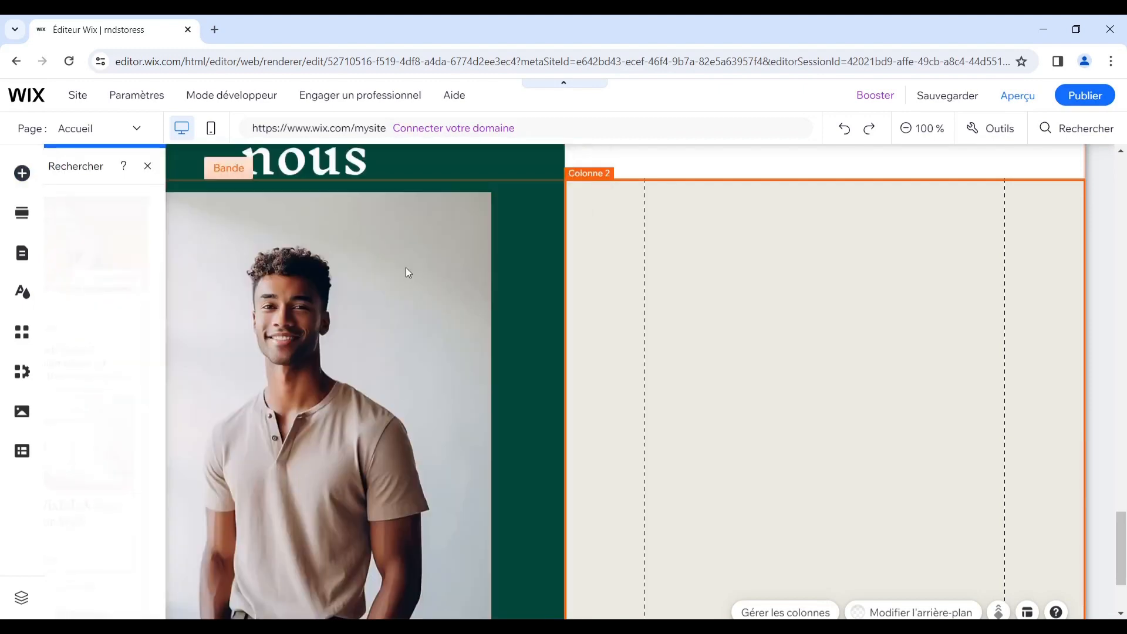
pyautogui.moveTo(594, 388); pyautogui.dragTo(771, 482)
pyautogui.moveTo(744, 525); pyautogui.dragTo(743, 526)
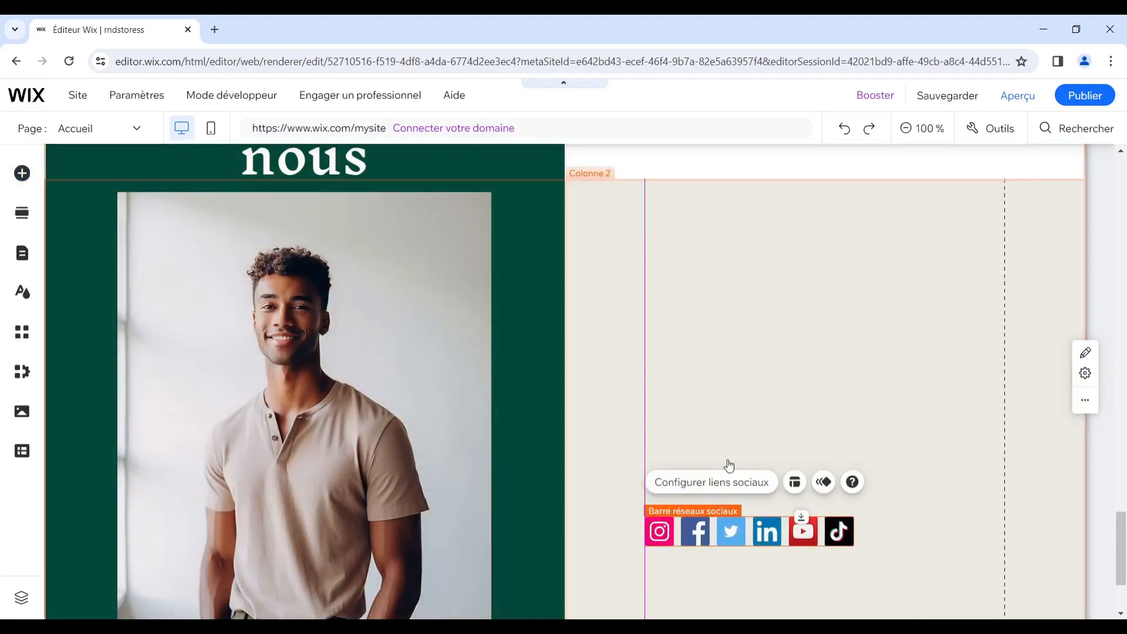
pyautogui.scroll(-5, 820, 365)
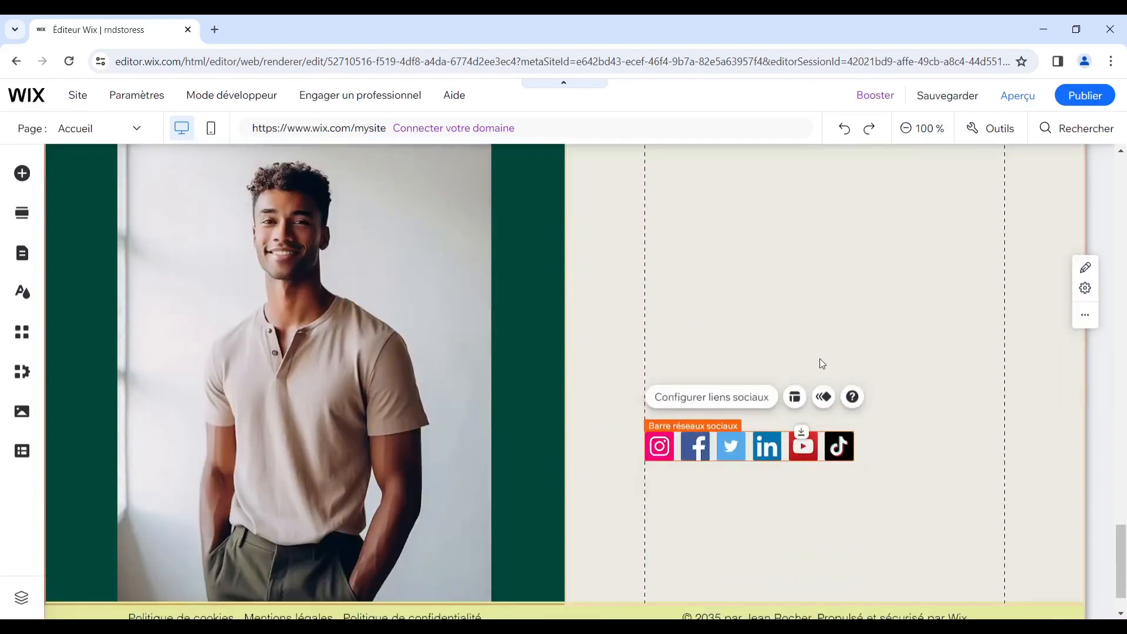
# - Review the finished page sections from the header to the testimonials and open the site preview
pyautogui.scroll(10, 827, 370)
pyautogui.scroll(15, 799, 359)
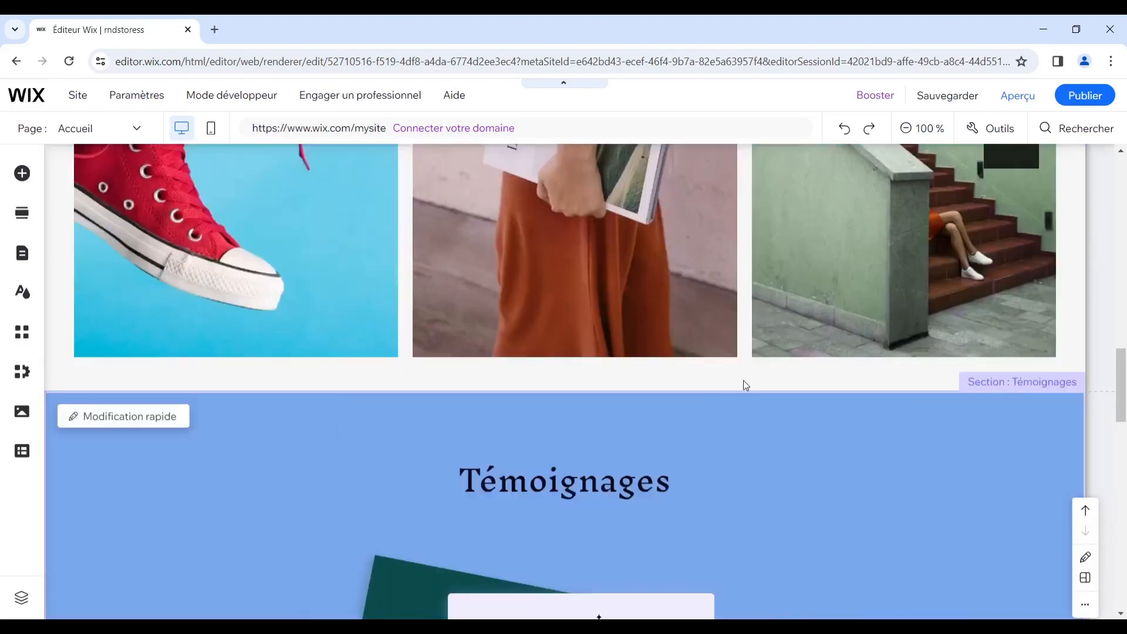
pyautogui.scroll(-15, 716, 350)
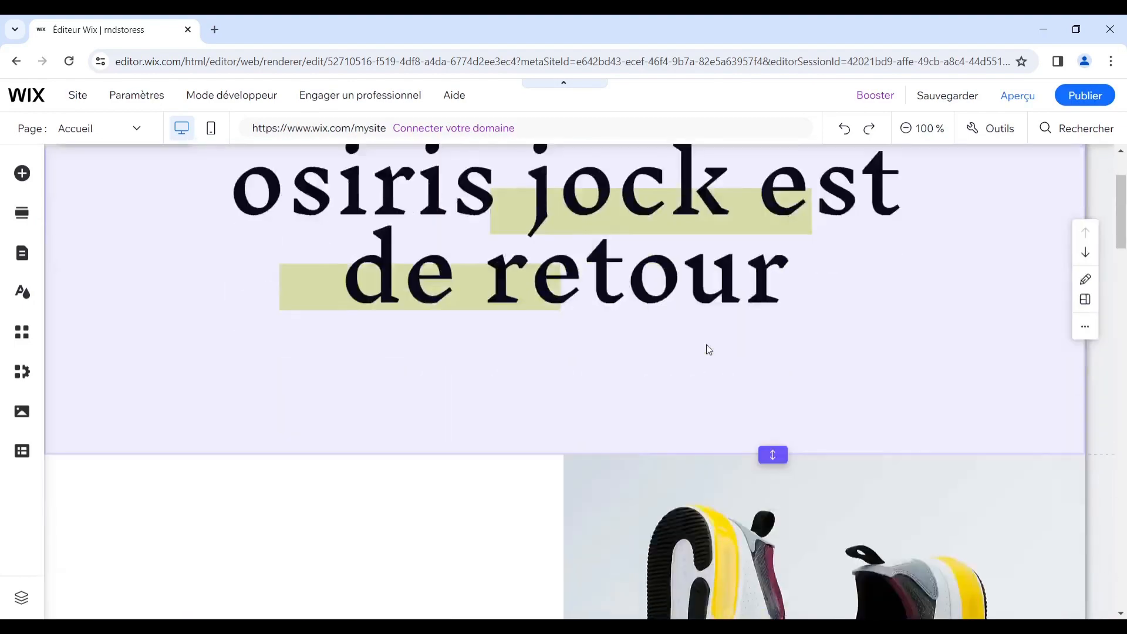
pyautogui.scroll(-5, 776, 263)
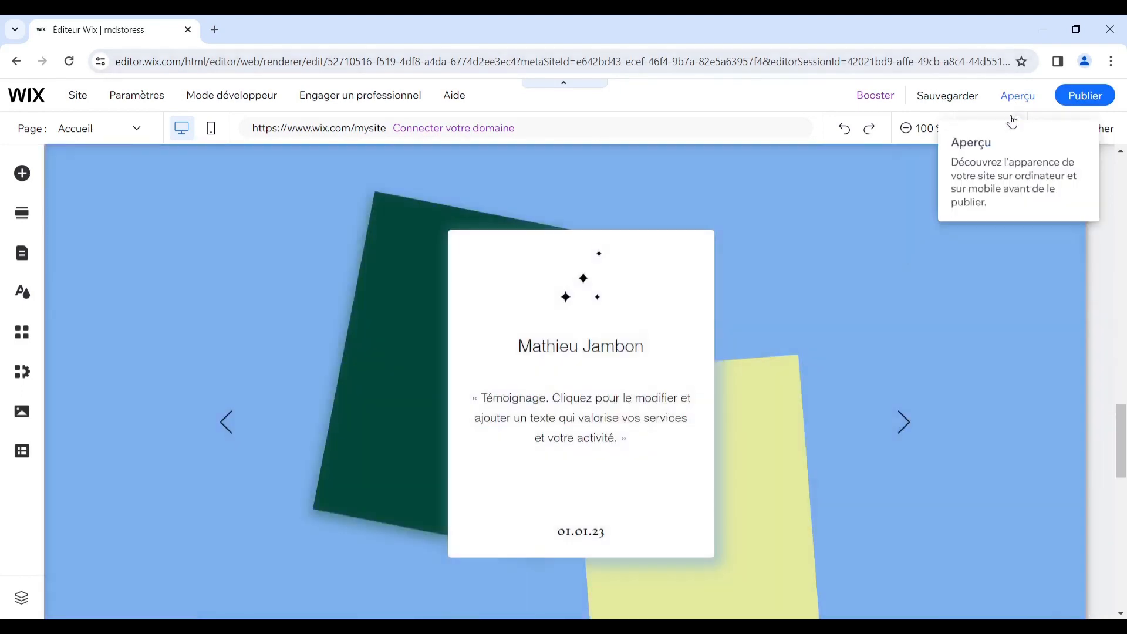
pyautogui.click(1017, 97)
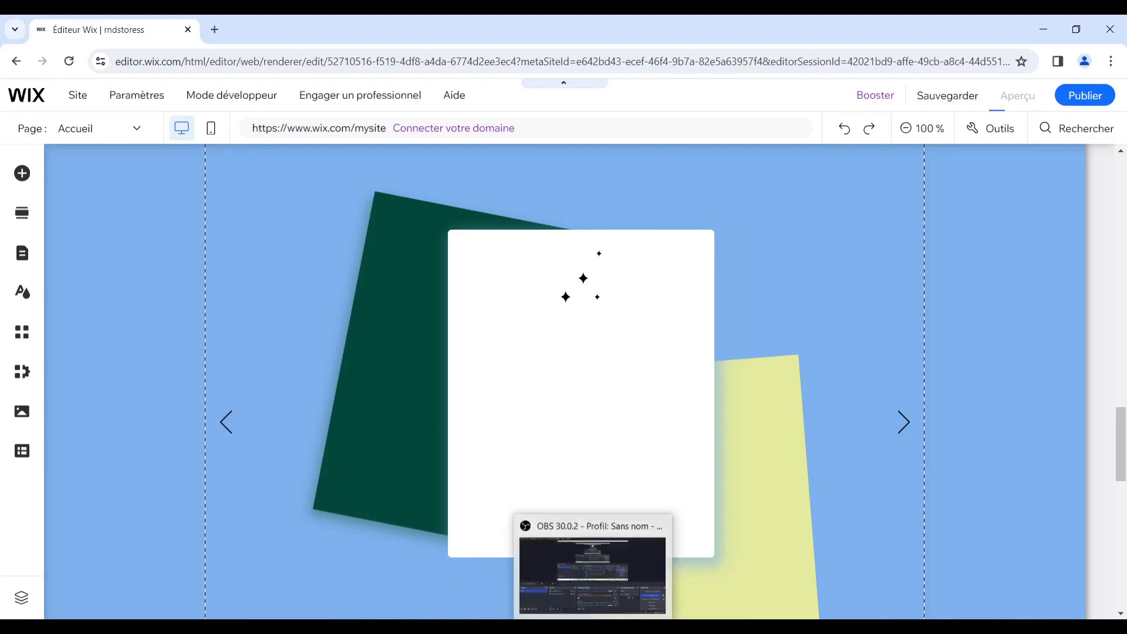
pyautogui.click(591, 574)
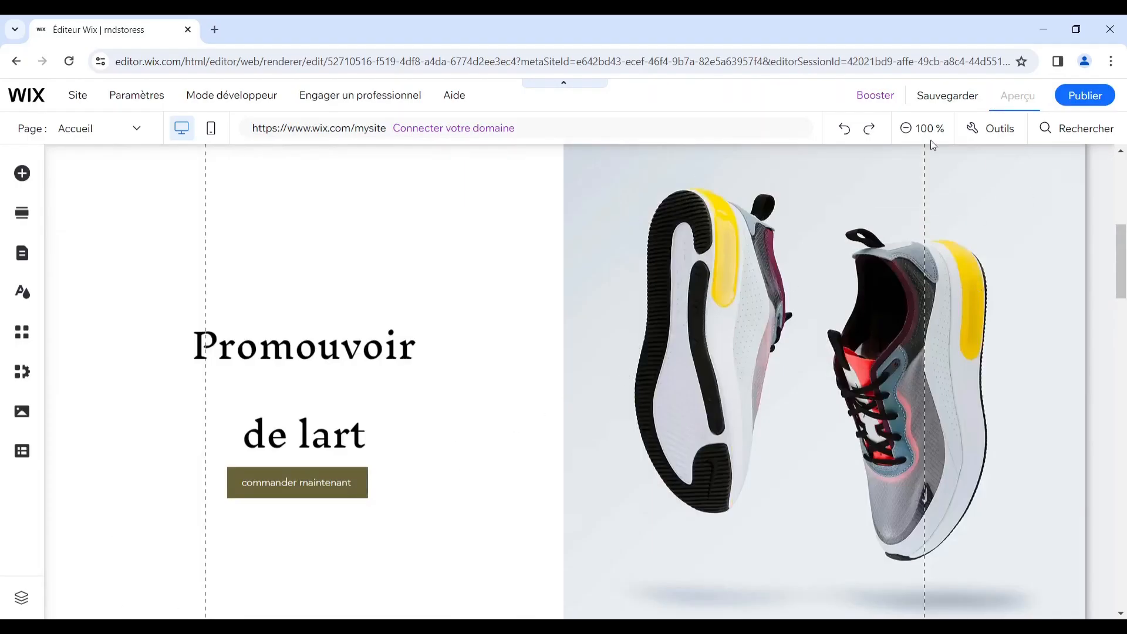
# - Publish the shoe store site
pyautogui.click(1086, 96)
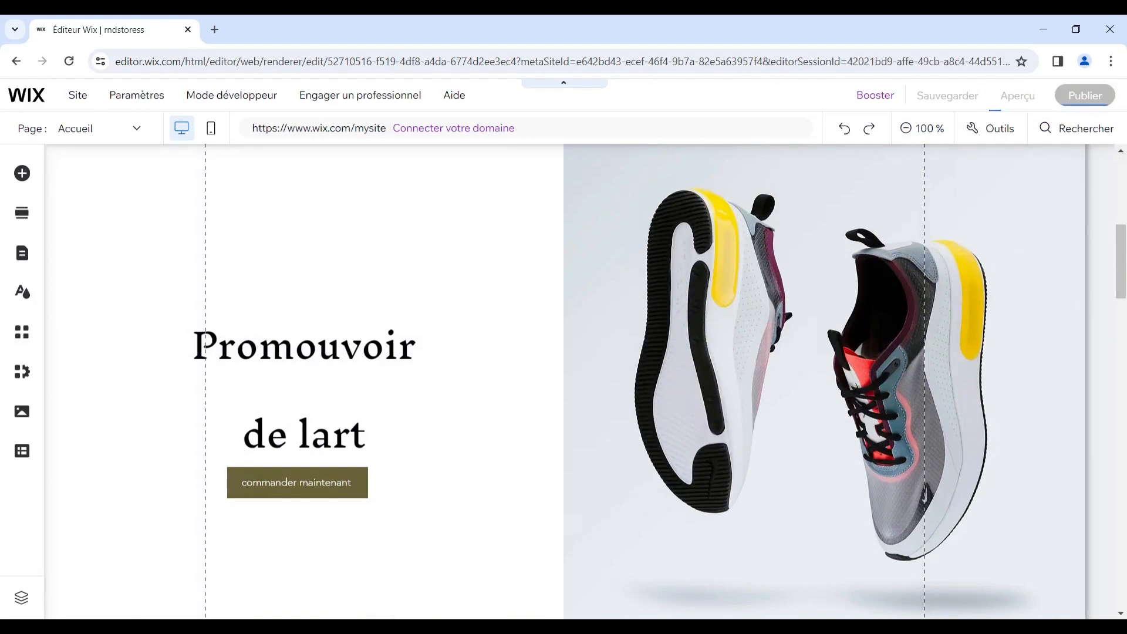
pyautogui.moveTo(556, 627)
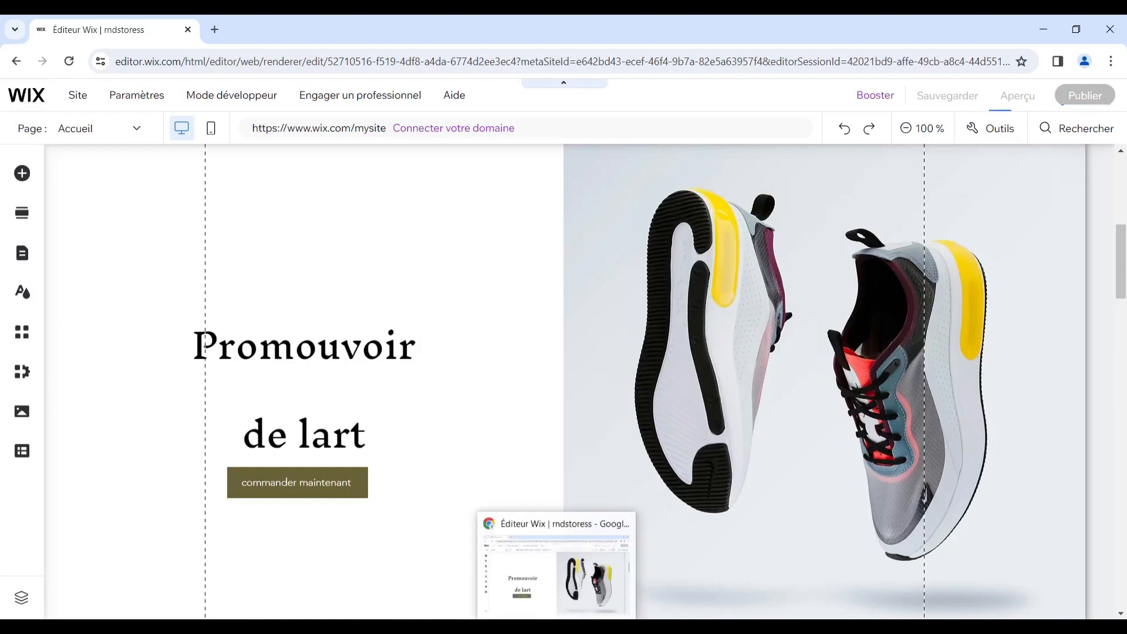